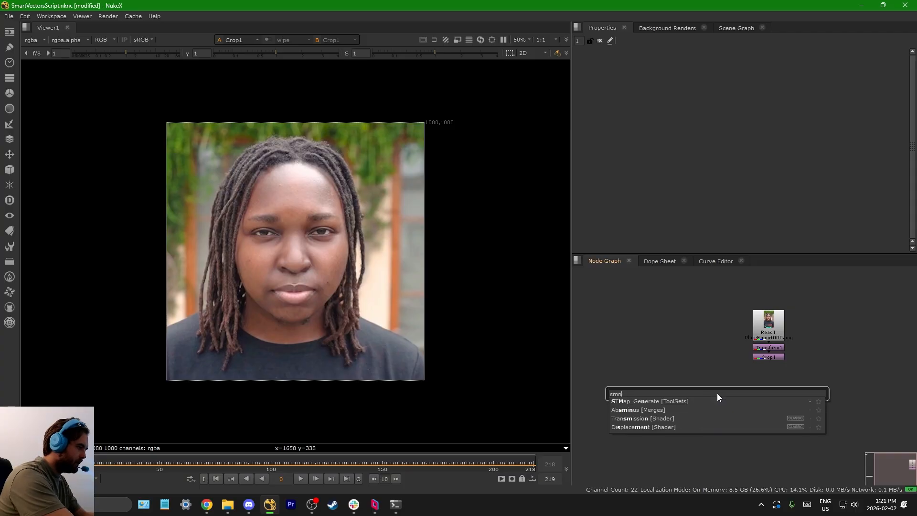
Step: Add a SmartVector node below Crop1 with its Source connected to Crop1, and view it
key("Return")
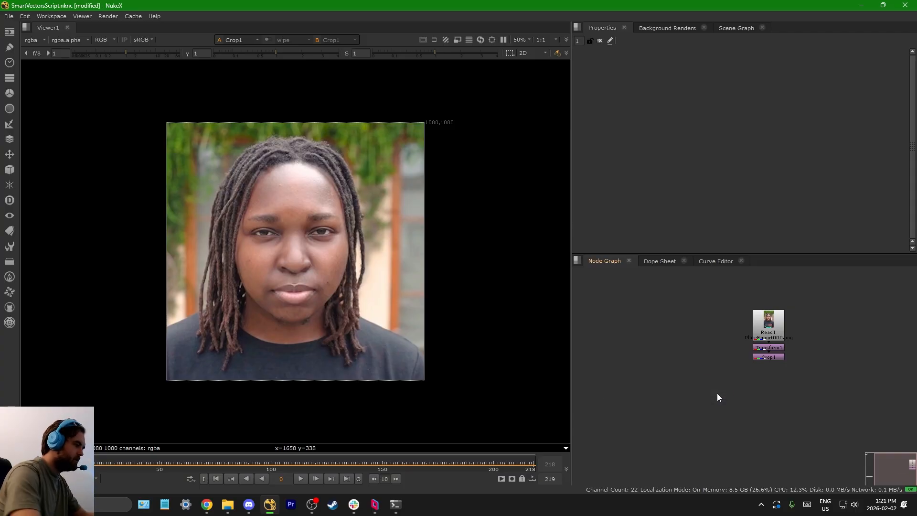
scroll(773, 372, "up", 3)
scroll(757, 347, "down", 5)
left_click_drag(740, 354, 720, 376)
scroll(714, 396, "up", 4)
key("1")
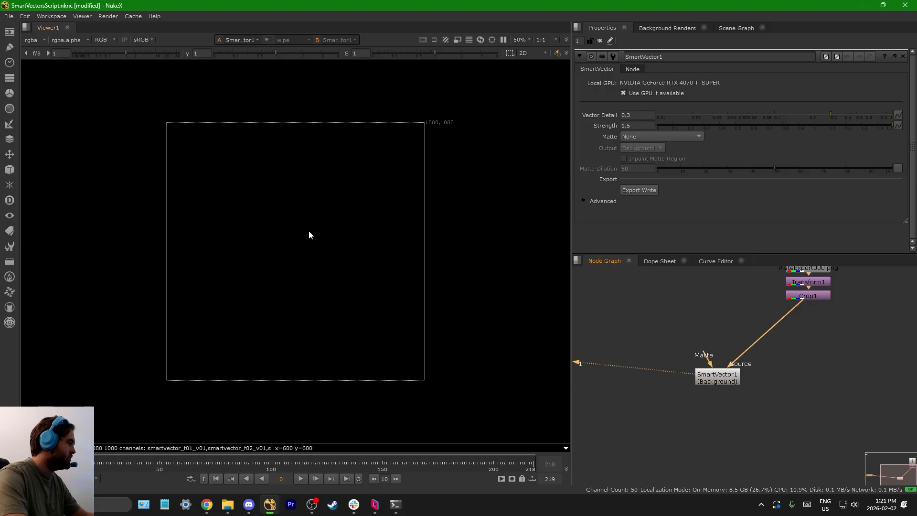
Step: View Crop1 and examine the spot on the forehead up close while stepping through the first frames
left_click(808, 296)
key("1")
scroll(268, 194, "up", 8)
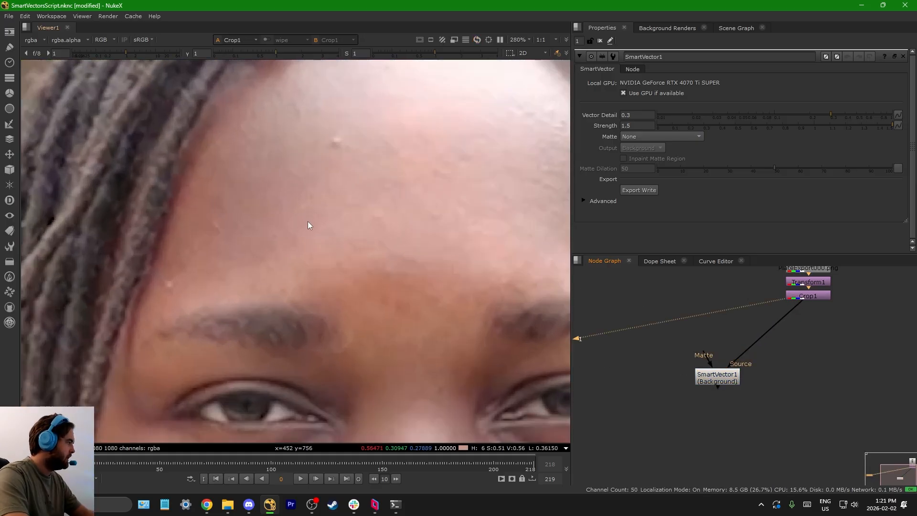
key("Right")
scroll(338, 157, "up", 6)
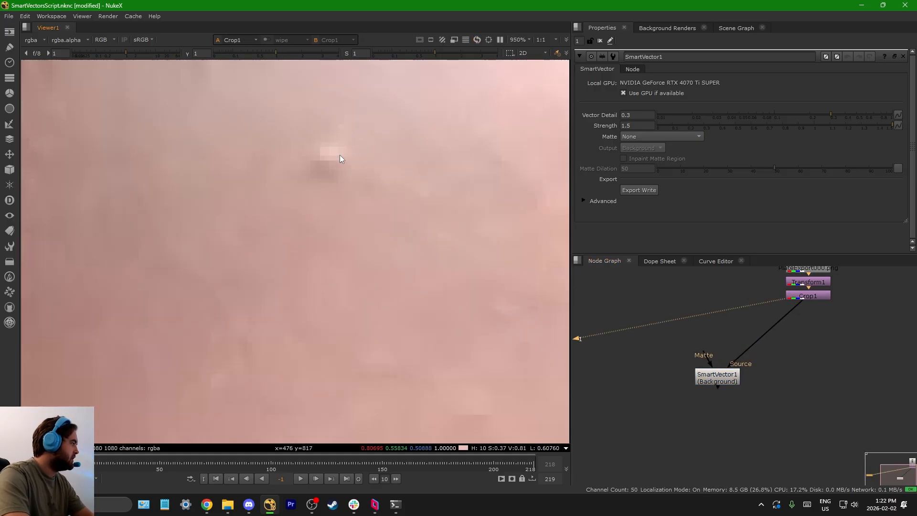
scroll(334, 164, "down", 4)
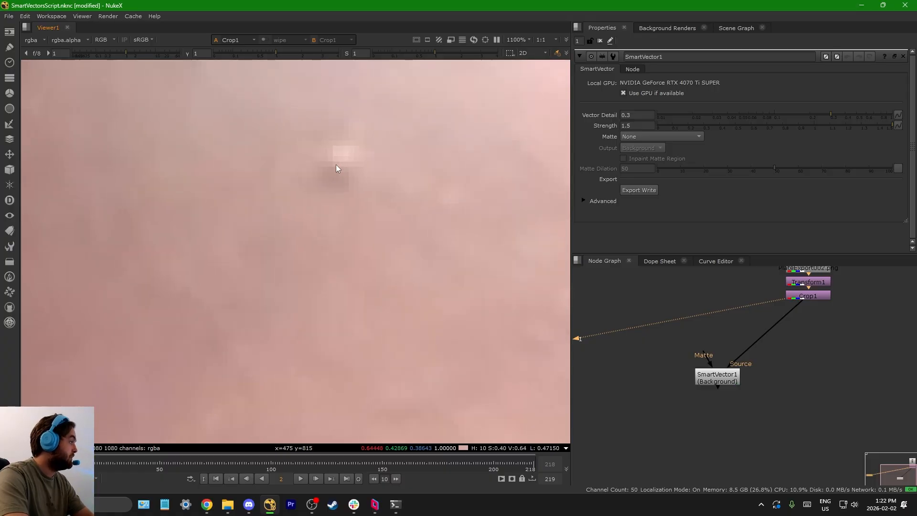
key("Right")
scroll(366, 195, "down", 4)
Step: Set the Vector Detail of SmartVector1 to 1
left_click(703, 378)
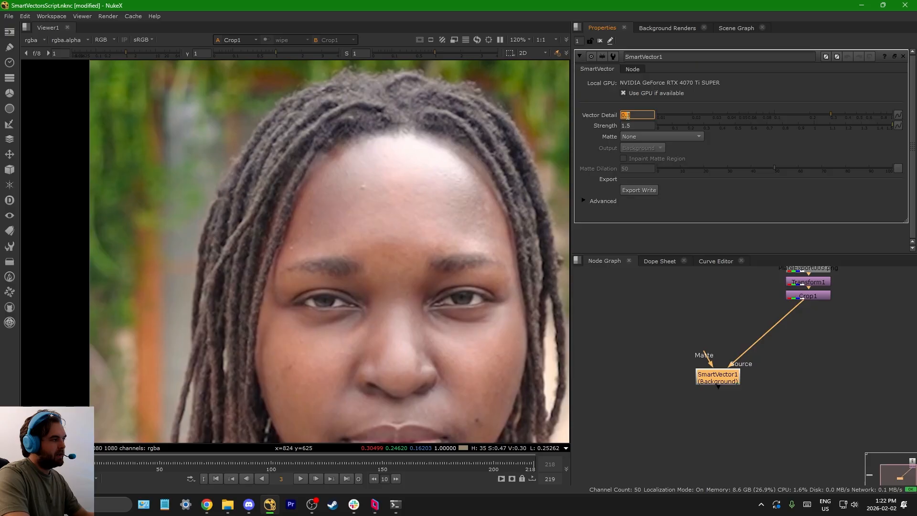
left_click_drag(835, 113, 910, 120)
Step: Add a Shuffle node below SmartVector1 and connect its B input to SmartVector1
left_click(649, 420)
key("Tab")
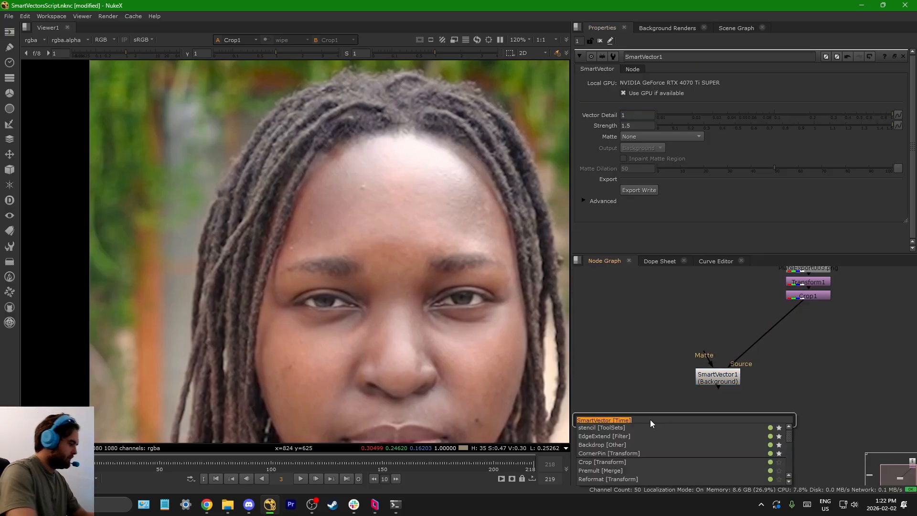
type("shuf")
key("Return")
left_click_drag(643, 406, 703, 376)
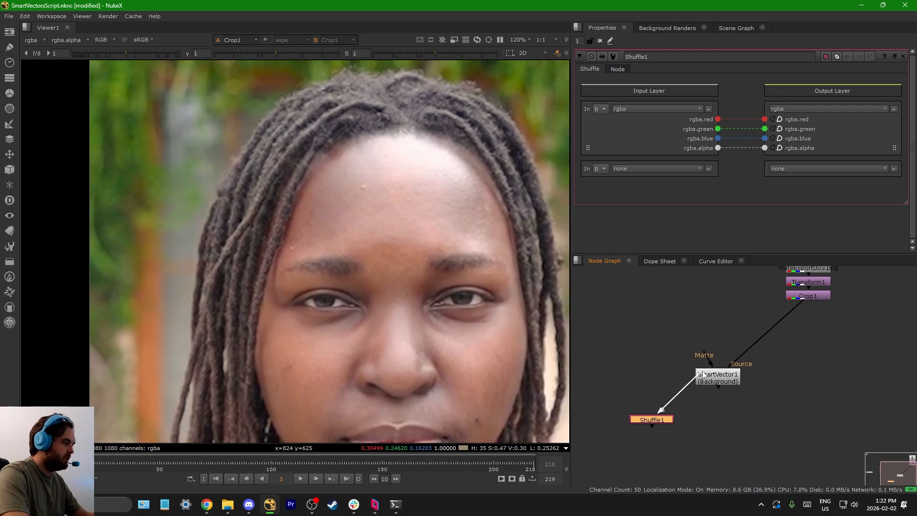
Step: Set the Shuffle node's input layer to smartvector_f01_v01 and view its output
left_click(656, 108)
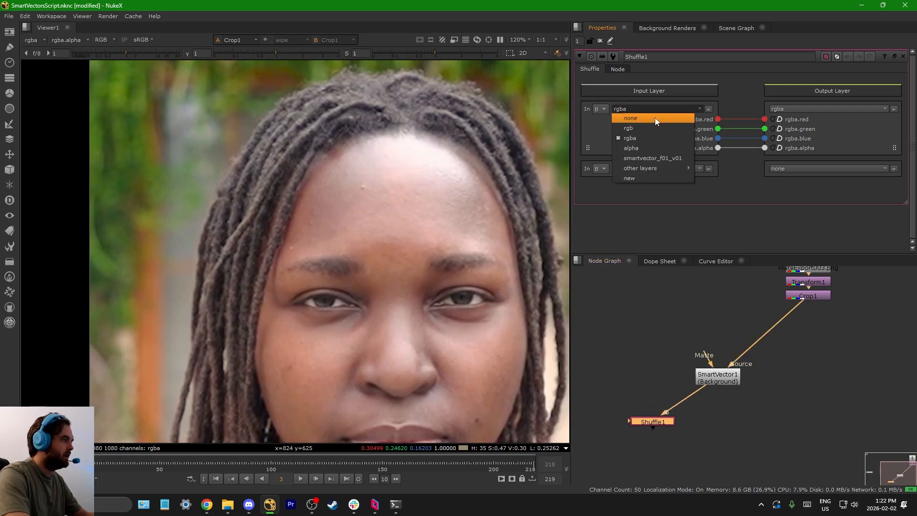
left_click(661, 158)
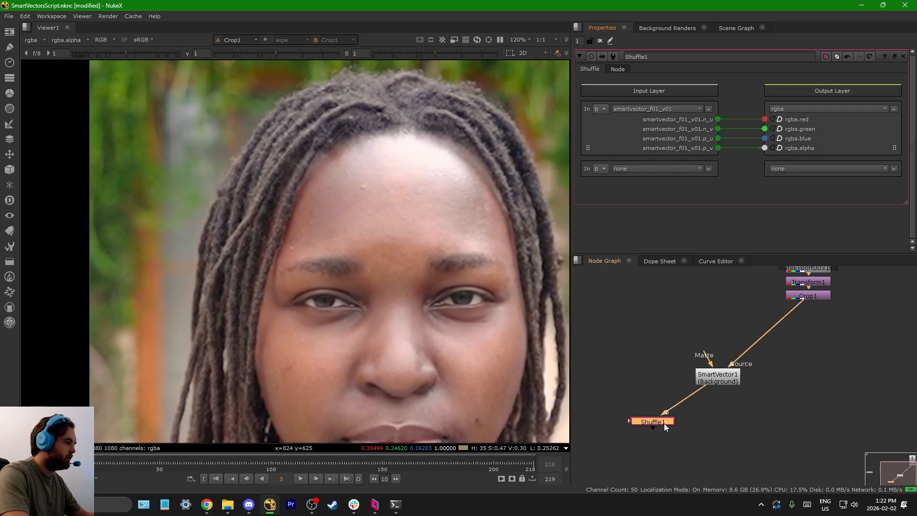
key("1")
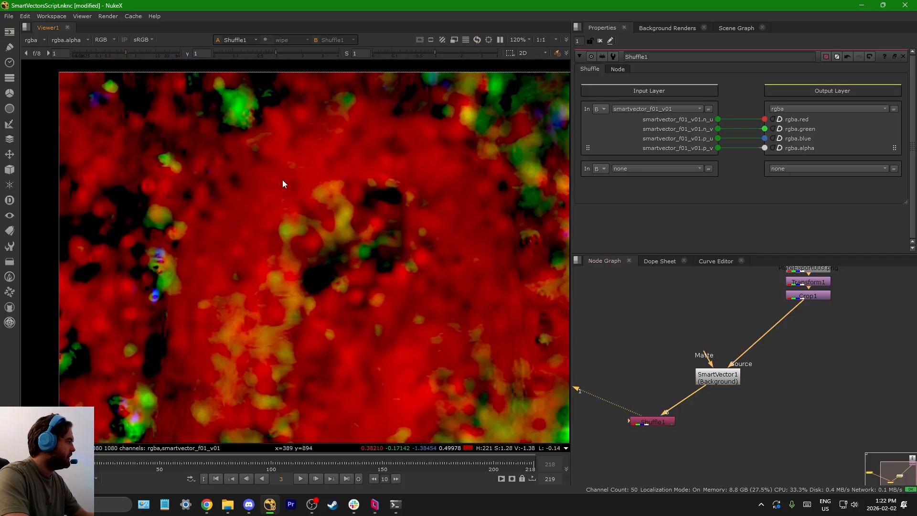
Step: Examine the vector pass up close, lowering the viewer gamma to 0.3 and resetting it
scroll(290, 144, "up", 4)
middle_click_drag(336, 178, 288, 157)
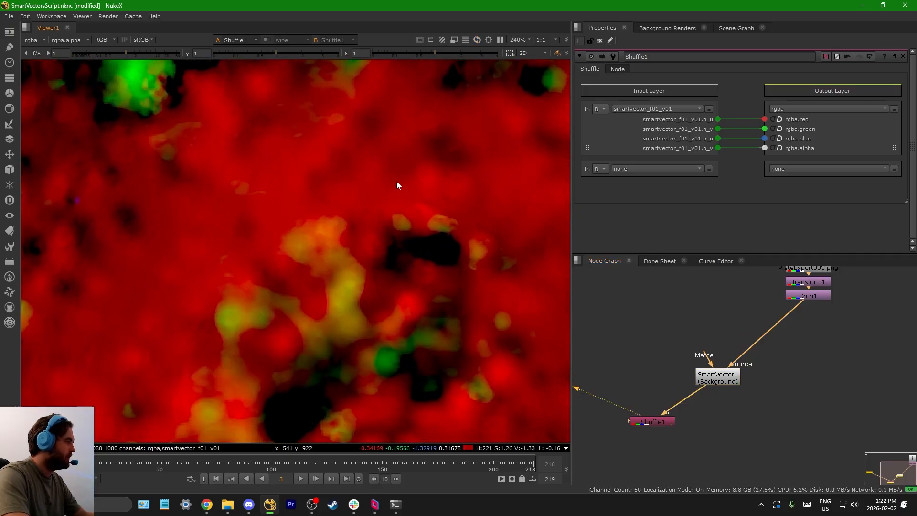
scroll(423, 234, "up", 3)
mouse_move(239, 54)
left_mouse_down()
mouse_move(265, 55)
mouse_move(248, 57)
left_mouse_up()
scroll(394, 230, "up", 1)
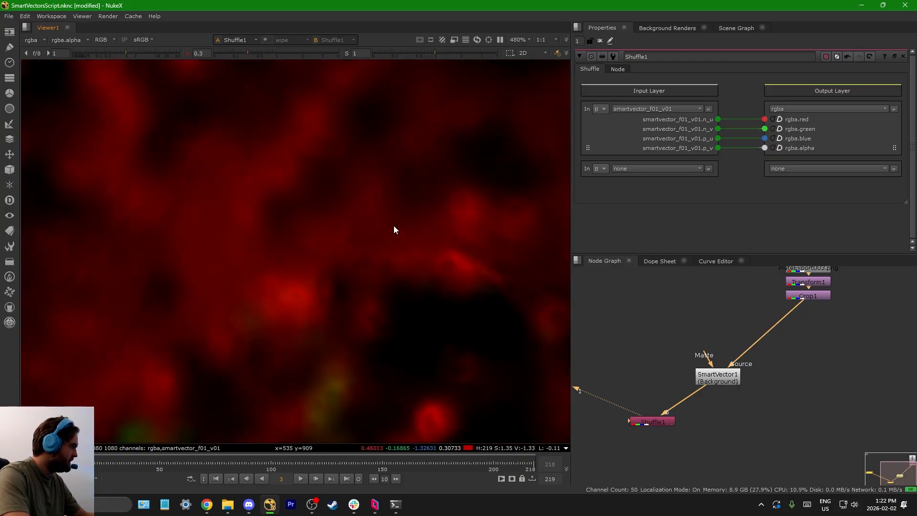
left_click(188, 54)
Step: Try a Vector Detail of 0.0156 on SmartVector1 and inspect the resulting vectors
double_click(709, 378)
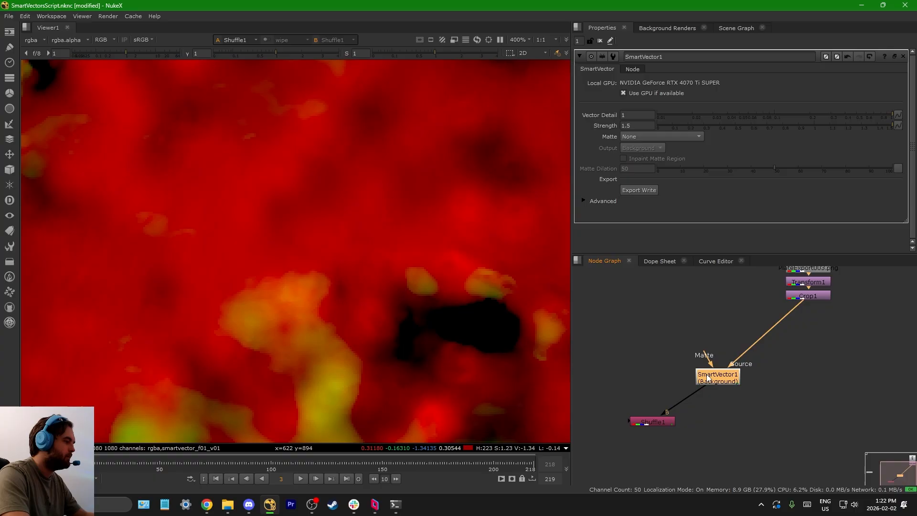
left_click(679, 114)
scroll(347, 238, "down", 10)
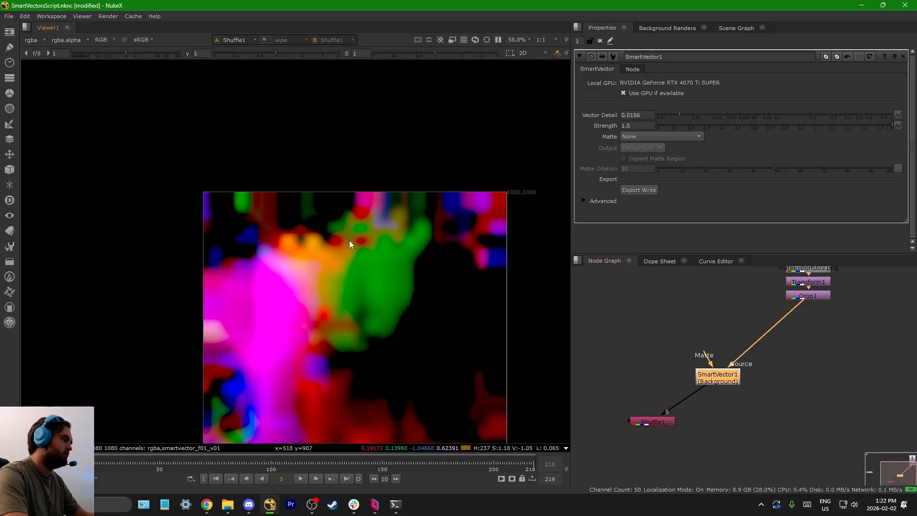
scroll(263, 196, "up", 5)
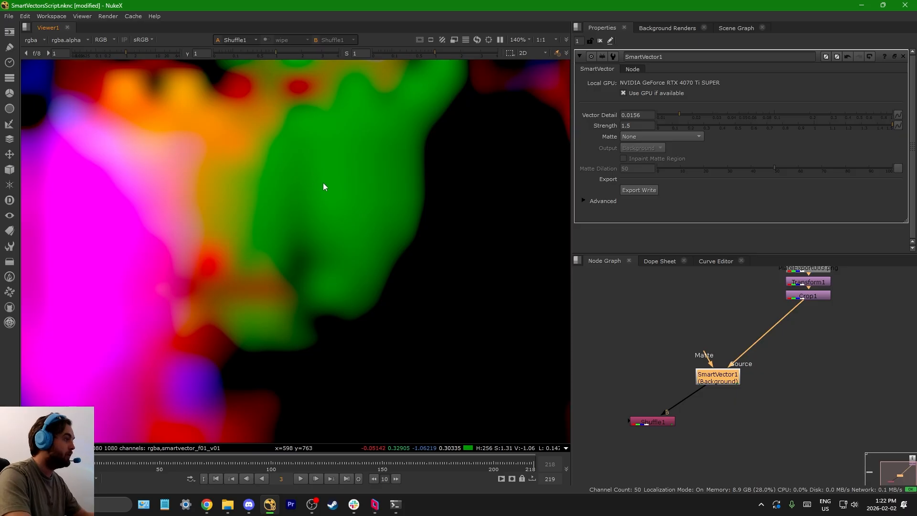
Step: Set the Vector Detail of SmartVector1 to 0.75
scroll(323, 187, "down", 5)
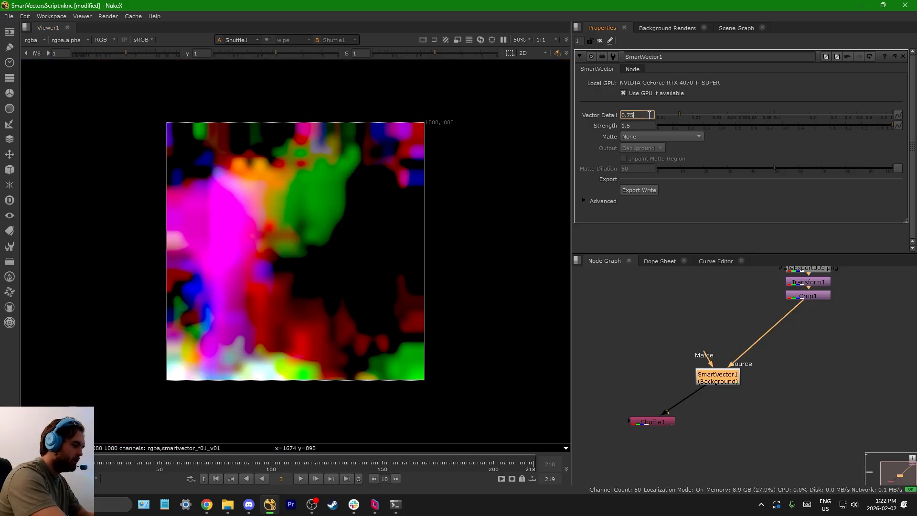
key("Return")
Step: View Crop1 again and examine the forehead detail in the plate
scroll(222, 166, "up", 4)
middle_click_drag(735, 385, 691, 409)
left_click(745, 330)
left_click(753, 325)
key("1")
left_click(711, 313)
scroll(334, 176, "up", 9)
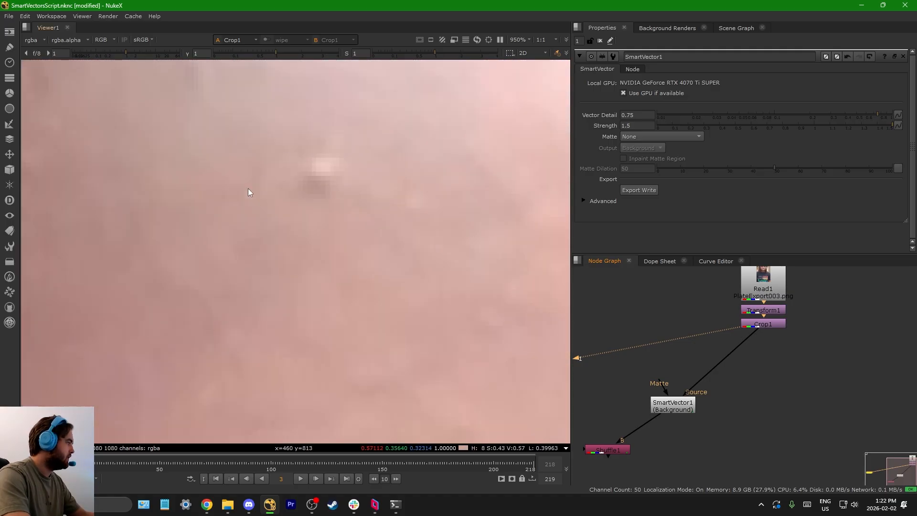
scroll(308, 160, "down", 10)
scroll(308, 158, "up", 2)
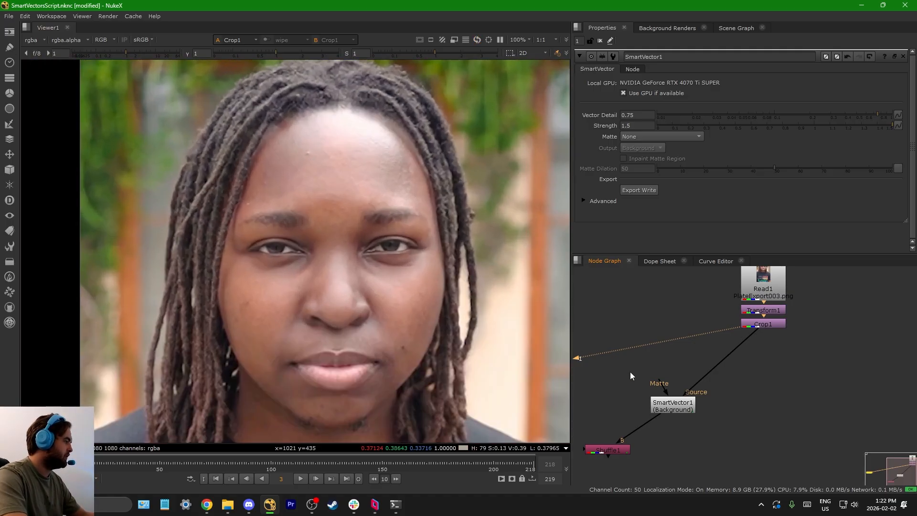
Step: Line up the Shuffle and SmartVector1 nodes horizontally and route the SmartVector1 source from Crop1 through a Dot
scroll(722, 373, "down", 2)
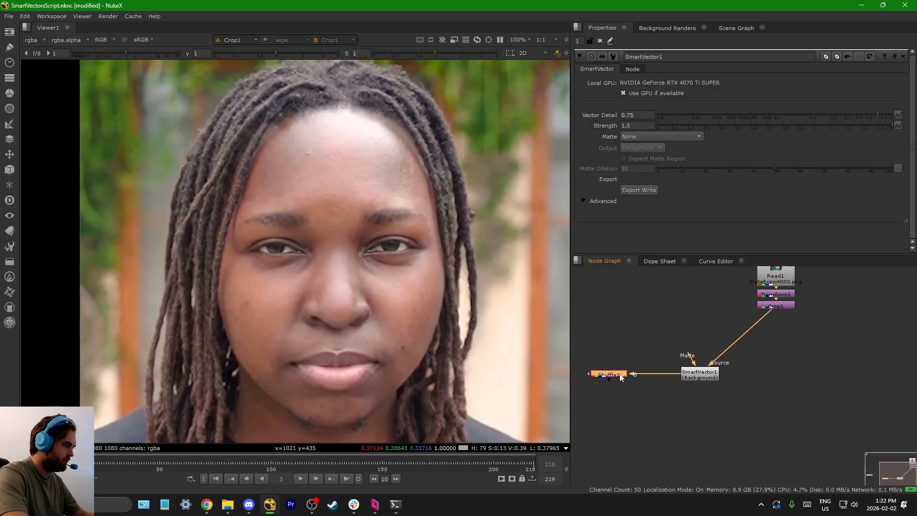
left_click(652, 383)
scroll(677, 364, "down", 1)
left_click_drag(694, 373, 678, 375)
left_click(702, 387)
middle_click_drag(741, 371, 725, 366)
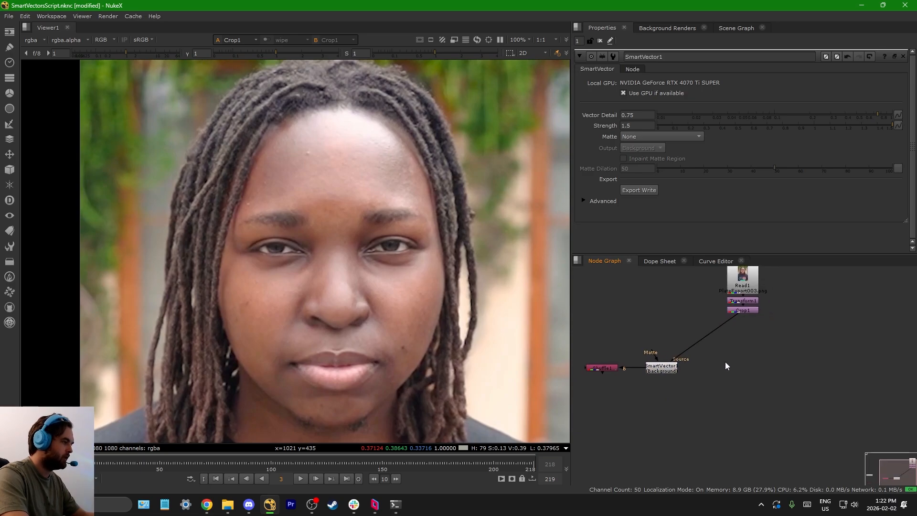
scroll(678, 368, "up", 2)
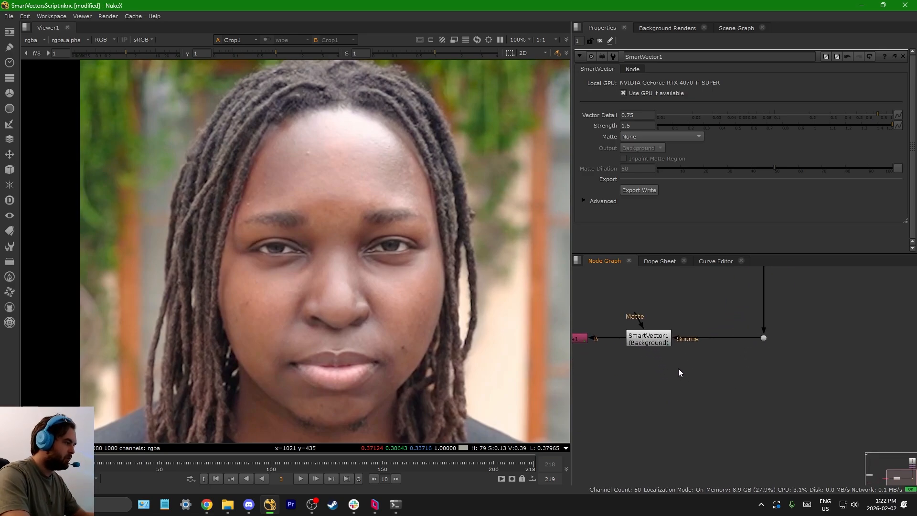
key("Tab")
type("vect")
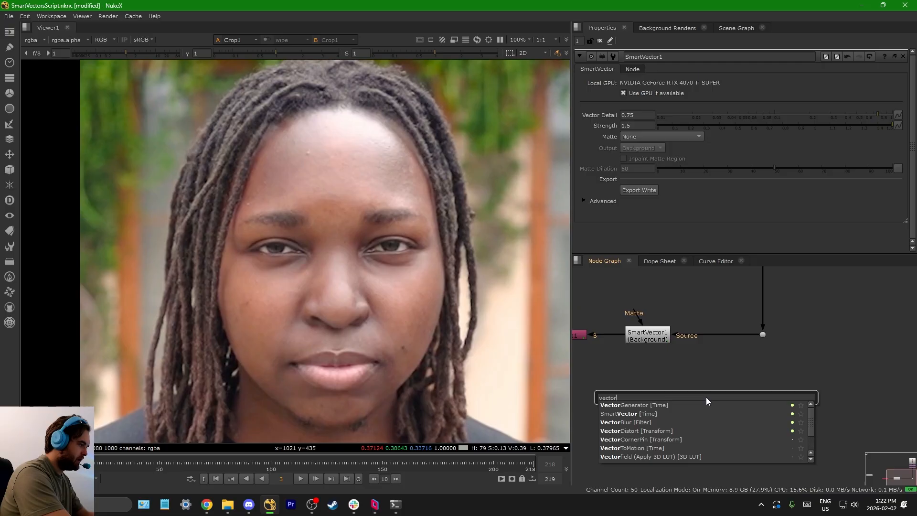
key("Return")
key("Delete")
Step: Add a VectorDistort node under the Dot, connect its SmartVector input to SmartVector1 and its Source to the Dot, and view it
key("Tab")
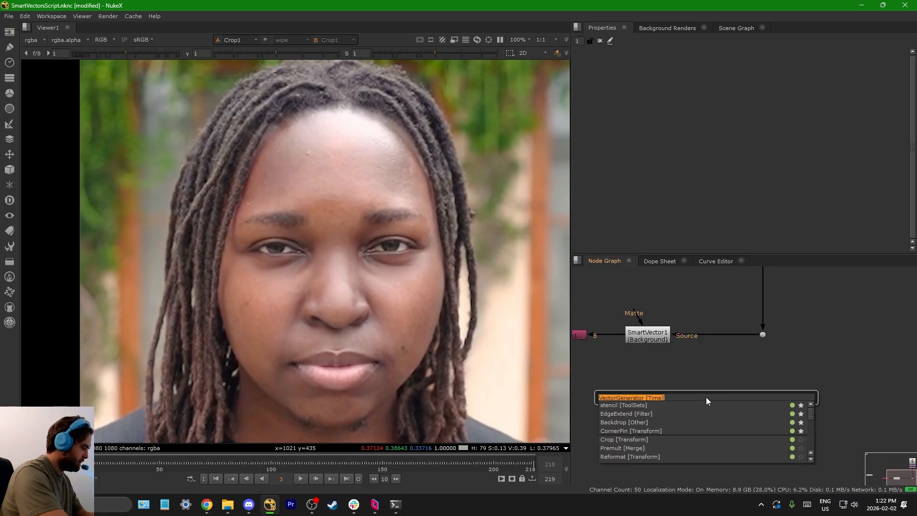
type("vectordi")
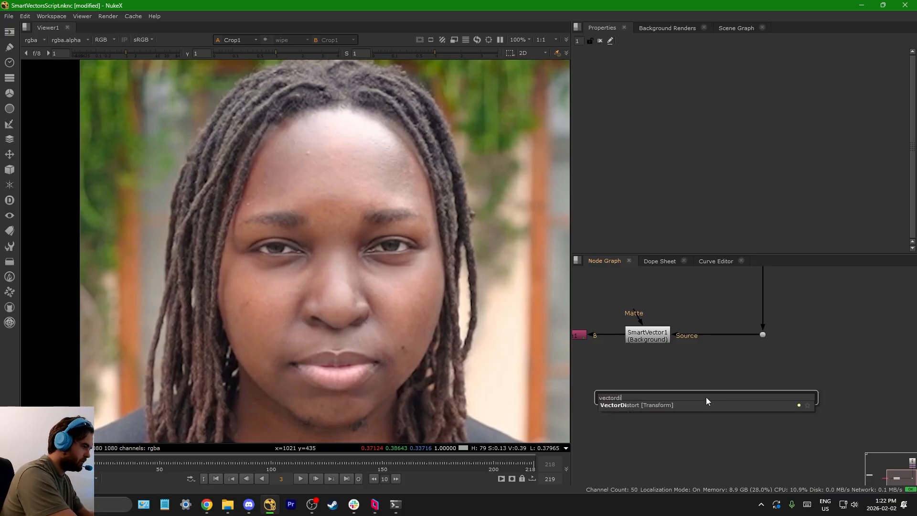
key("Return")
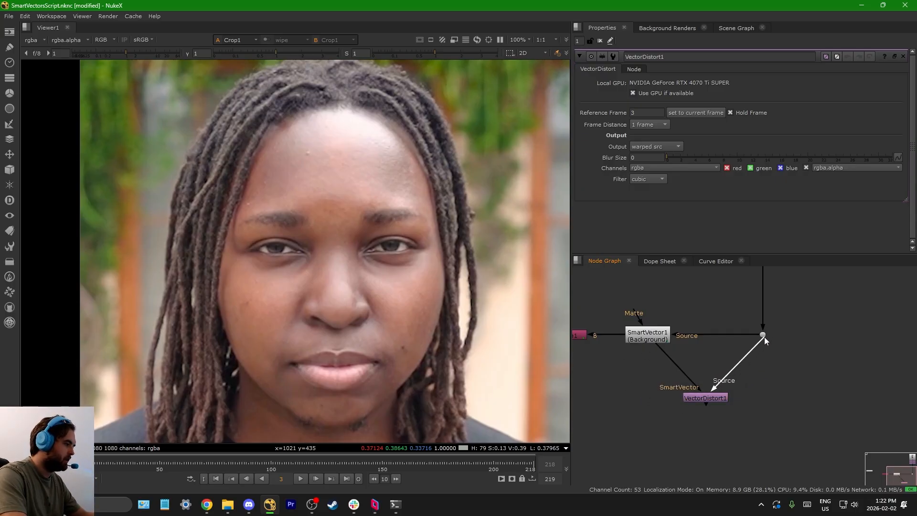
left_click_drag(717, 400, 764, 399)
key("1")
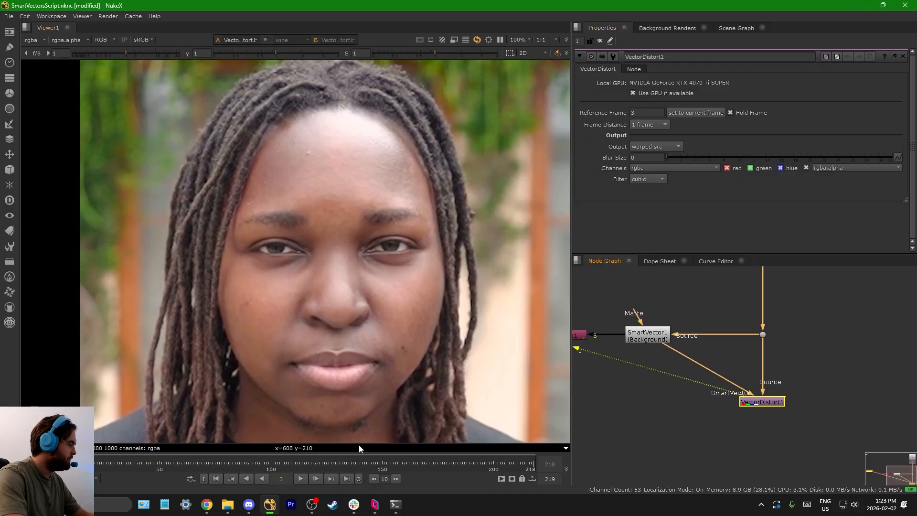
Step: Play the VectorDistort1 result forward to frame 40 and examine how the warped face holds up
left_click(300, 479)
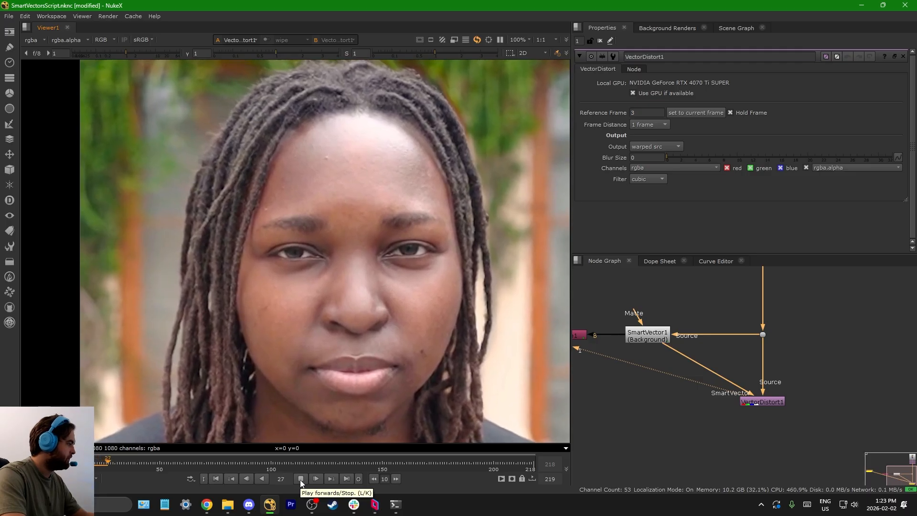
left_click(301, 479)
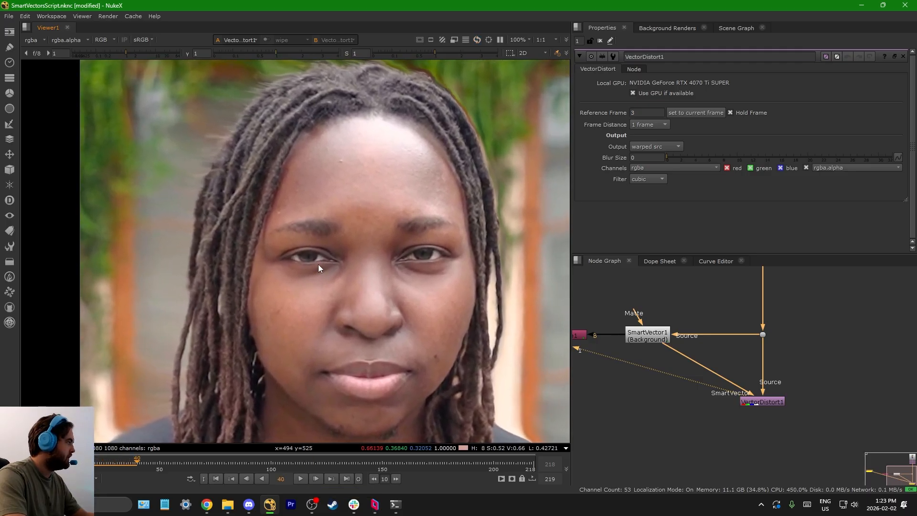
scroll(294, 201, "up", 2)
scroll(294, 158, "up", 2)
scroll(296, 137, "down", 4)
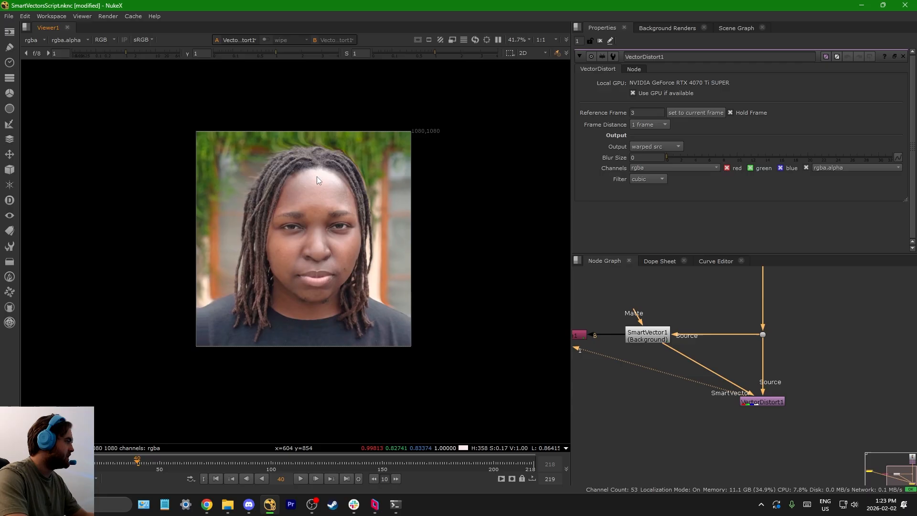
scroll(317, 176, "up", 1)
Step: Compare the original plate at the Dot with the VectorDistort1 output at frame 40
left_click_drag(744, 357, 779, 319)
key("1")
middle_click_drag(786, 379, 787, 349)
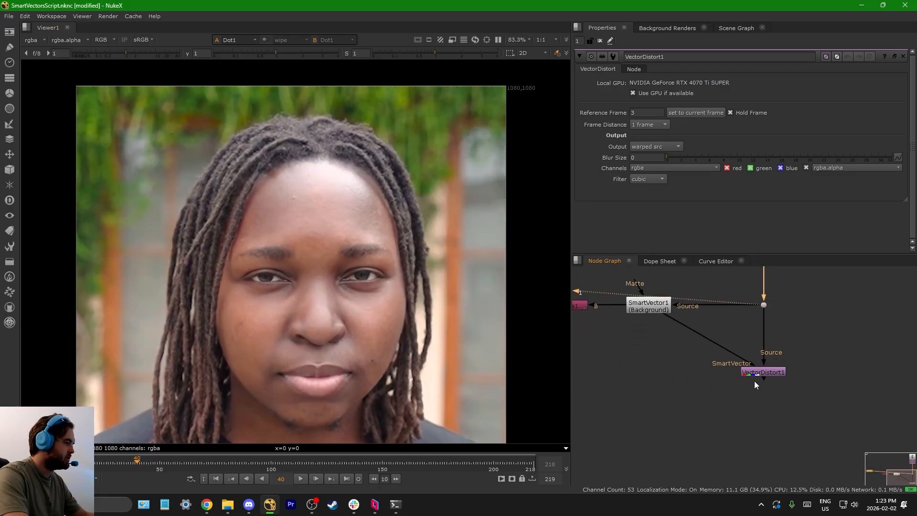
left_click(763, 374)
key("2")
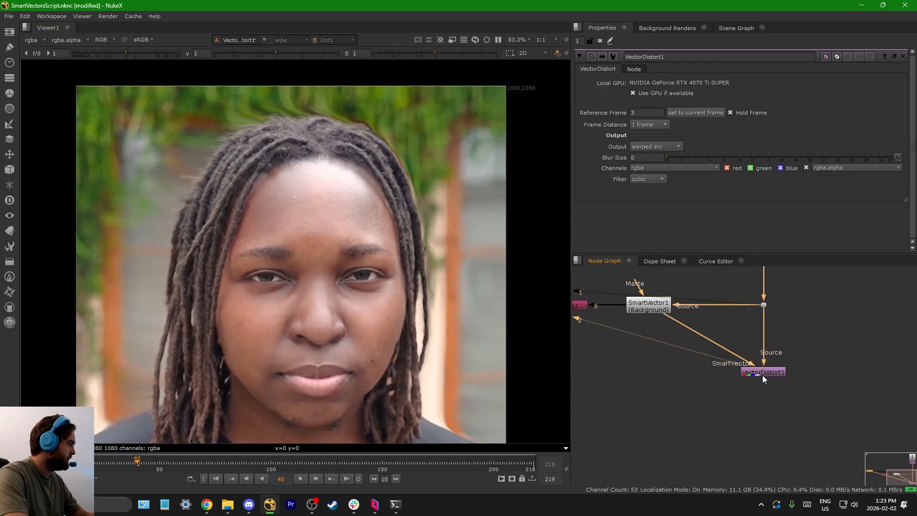
key("1")
Step: Go to frame 3, move VectorDistort1 lower, and insert a RotoPaint node between the Dot and VectorDistort1
left_click_drag(123, 463, 54, 463)
scroll(756, 315, "up", 4)
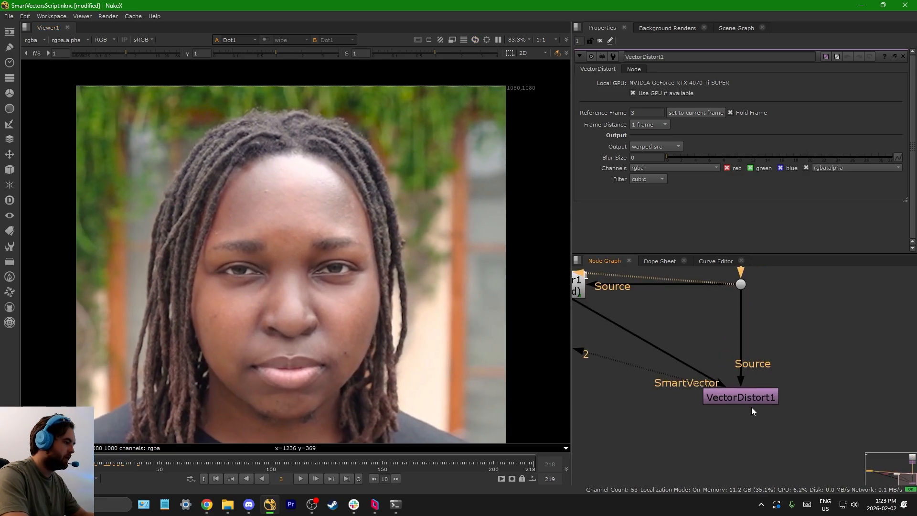
left_click_drag(752, 400, 752, 442)
left_click(794, 350)
key("p")
left_click_drag(794, 351, 743, 343)
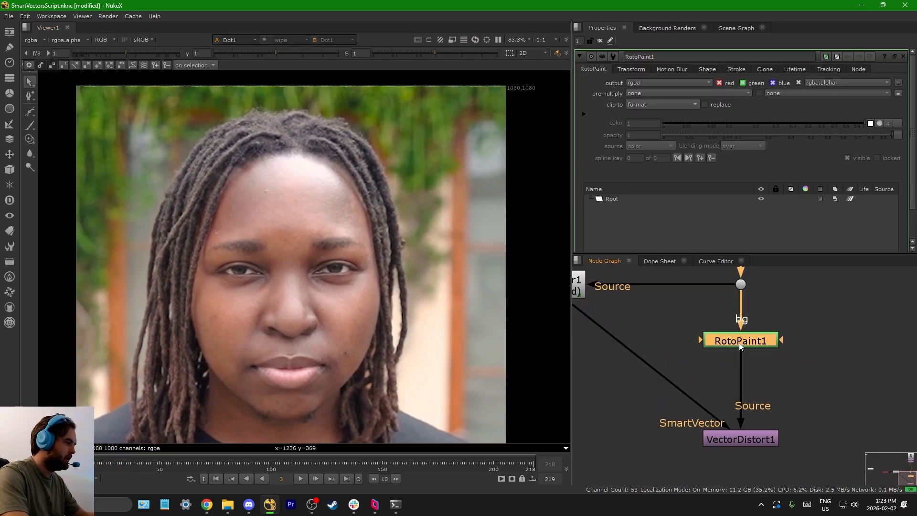
Step: Insert a FrameHold node at frame 3 between the RotoPaint node and VectorDistort1
key("Tab")
type("fra")
key("Return")
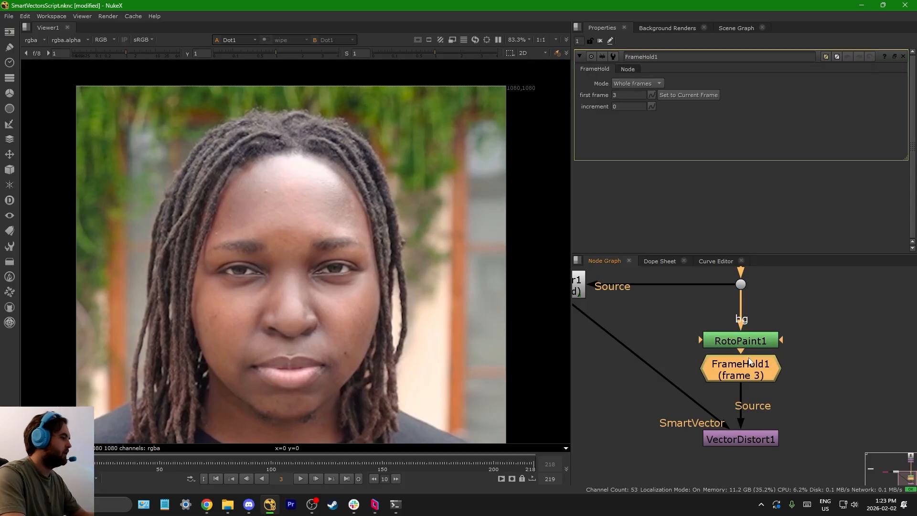
Step: Clone clean skin over the small bright blemish on the forehead in RotoPaint1
double_click(752, 345)
scroll(200, 168, "up", 8)
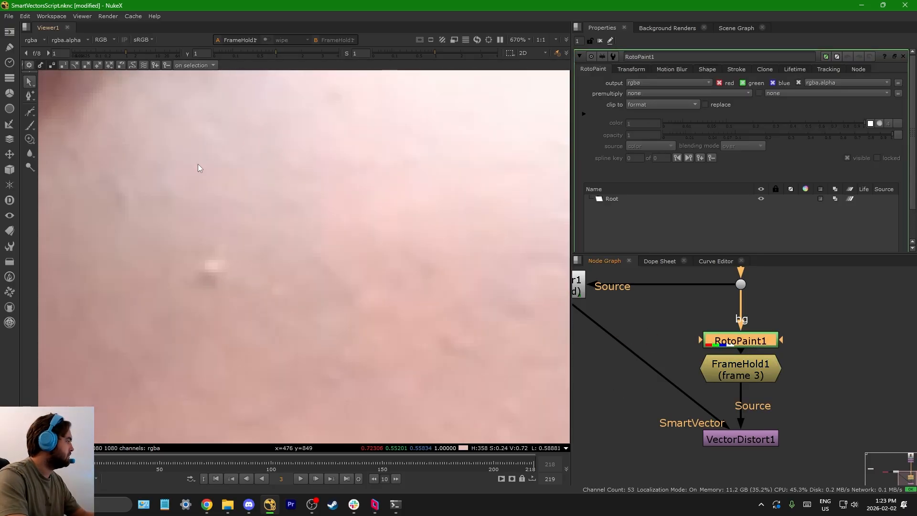
left_click(30, 140)
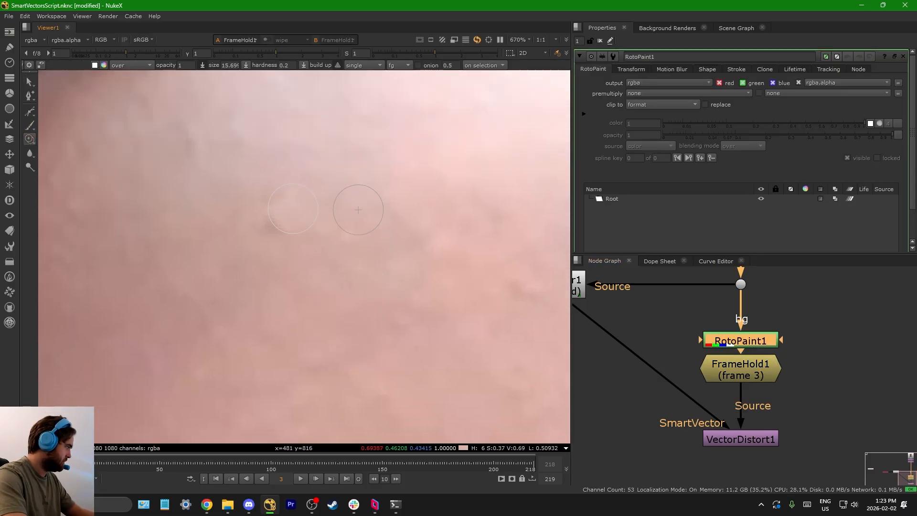
left_click_drag(359, 210, 352, 222)
key("x")
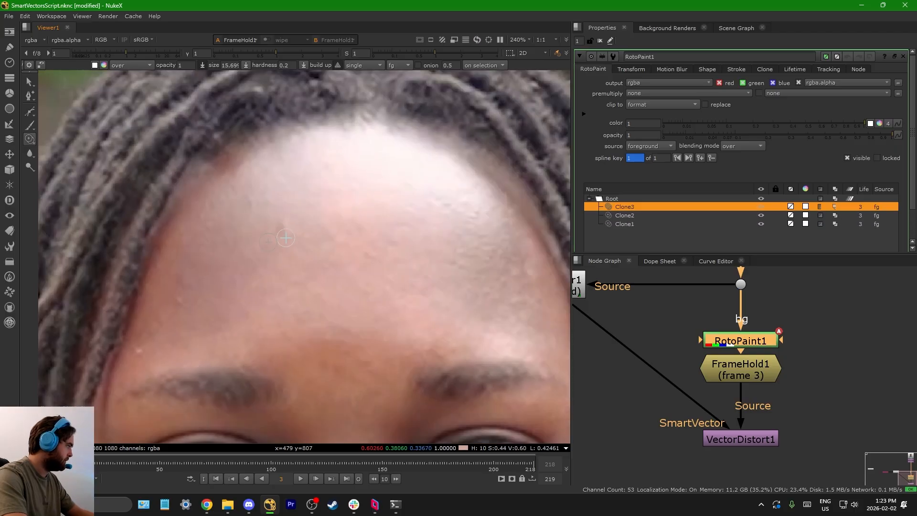
mouse_move(283, 231)
left_mouse_down()
mouse_move(275, 218)
mouse_move(297, 225)
left_mouse_up()
Step: Paint blur strokes over the dark mole on the cheek near the corner of the mouth
scroll(304, 253, "down", 8)
middle_click_drag(376, 312, 296, 138)
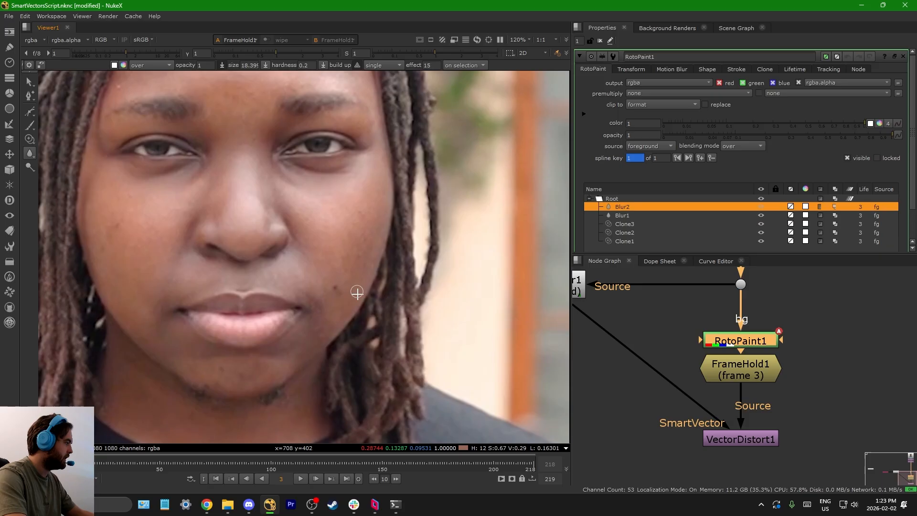
scroll(351, 291, "up", 7)
left_click_drag(331, 271, 323, 274)
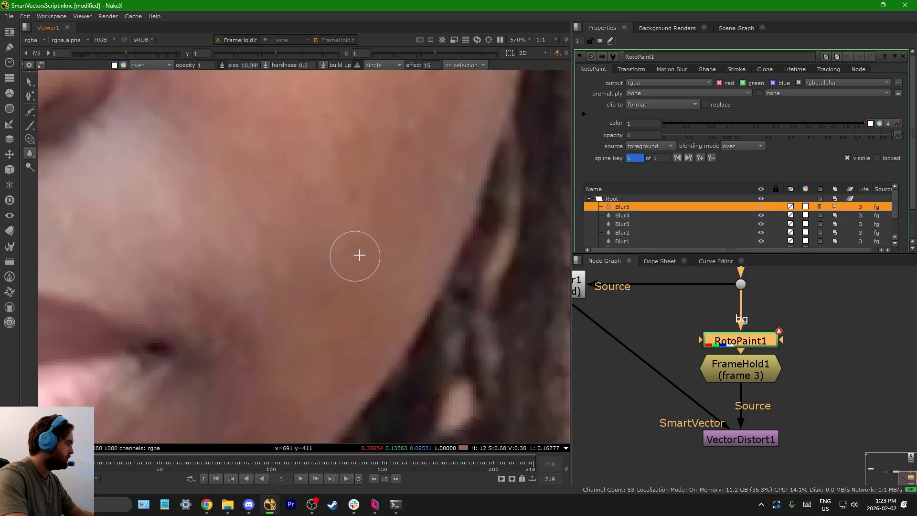
Step: Paint blur strokes over the blemishes on the opposite cheek, below the eye
scroll(359, 255, "down", 7)
middle_click_drag(136, 191, 249, 253)
scroll(250, 253, "up", 6)
left_click_drag(244, 235, 245, 223)
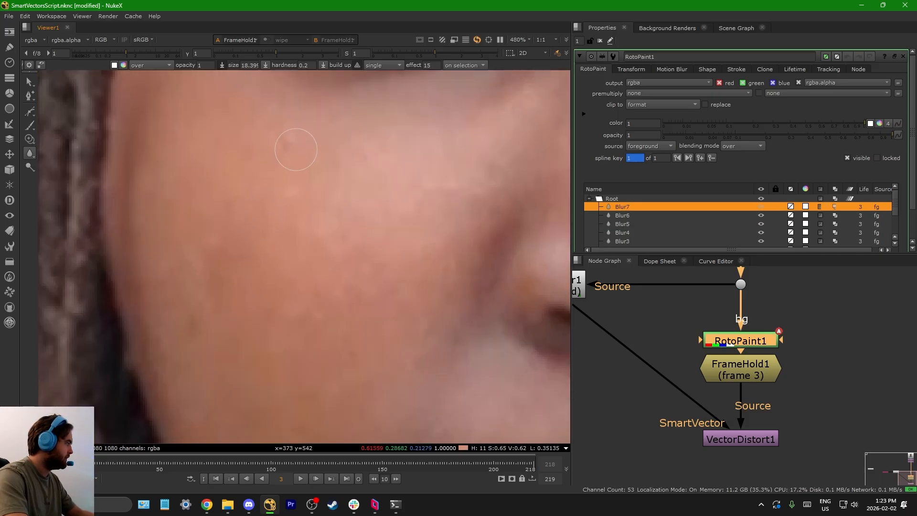
scroll(279, 245, "down", 7)
scroll(279, 263, "up", 5)
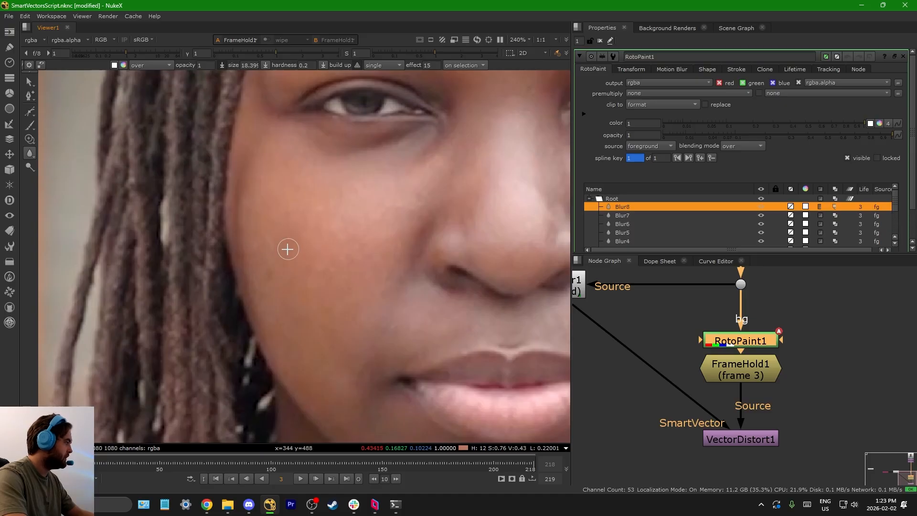
scroll(281, 267, "down", 5)
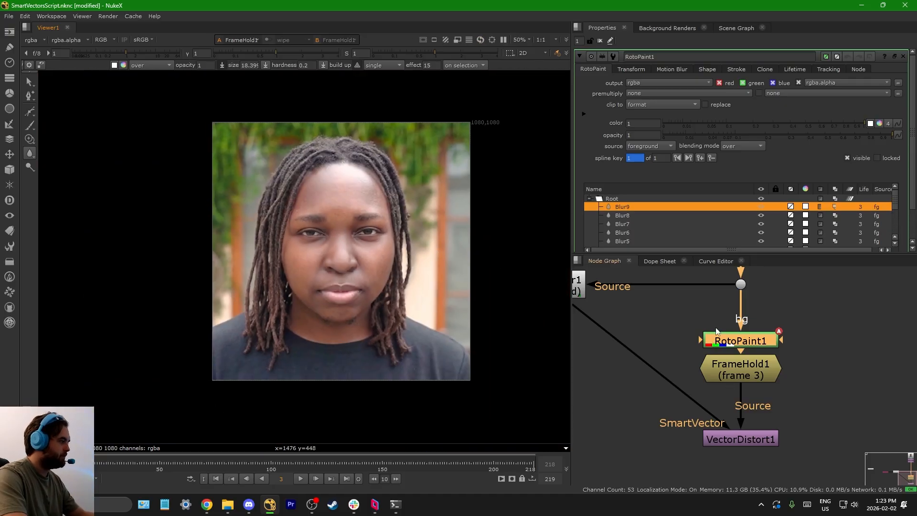
Step: View the VectorDistort1 output and play it forward to frame 60 to examine the painted face
scroll(726, 394, "down", 2)
left_click(726, 394)
key("1")
scroll(368, 236, "up", 2)
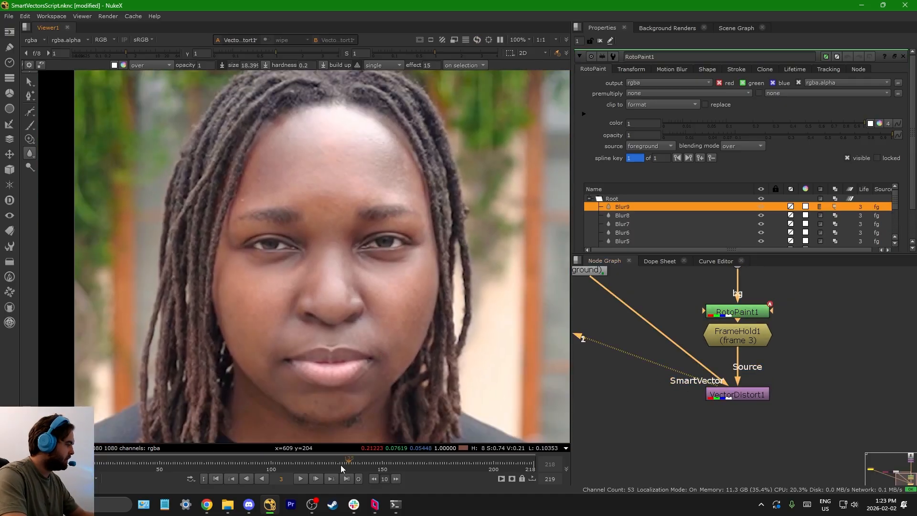
left_click(300, 479)
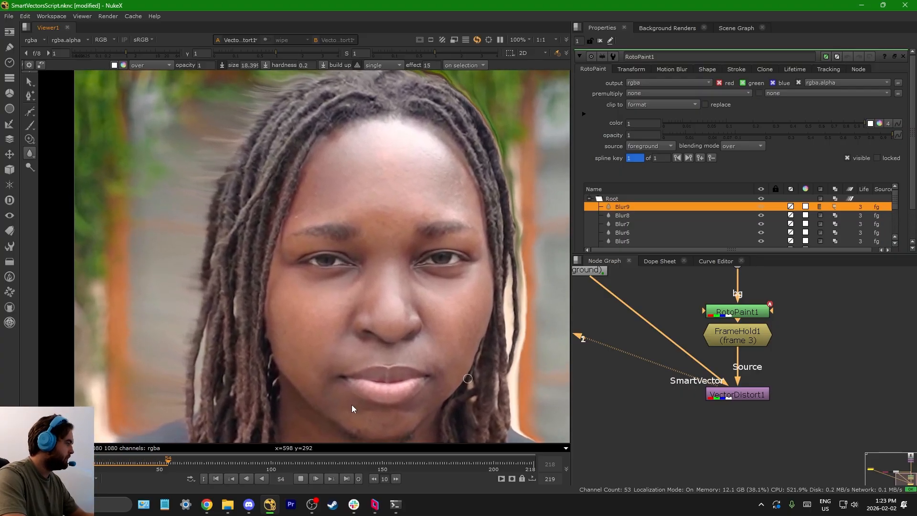
left_click(301, 477)
Step: Move VectorDistort1 lower, insert a Roto node after FrameHold1, and view it
middle_click_drag(725, 357, 727, 346)
left_click_drag(725, 386, 725, 446)
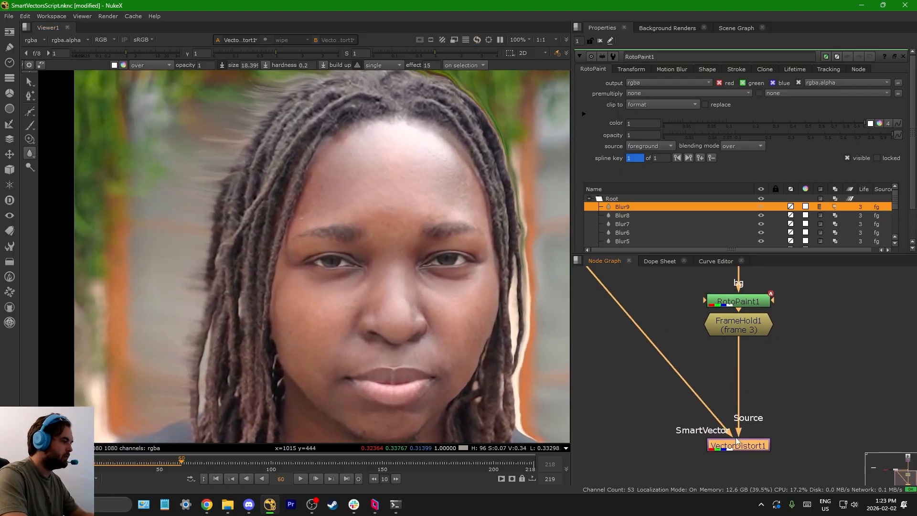
double_click(751, 325)
key("o")
key("1")
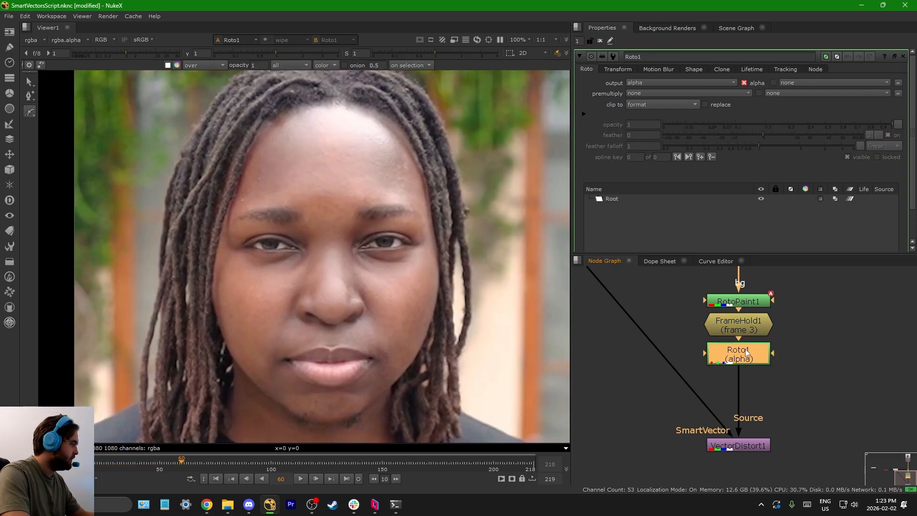
Step: View the original plate at the Dot on frame 3 and draw a closed Bezier in Roto1 around the forehead blemish
scroll(319, 127, "up", 4)
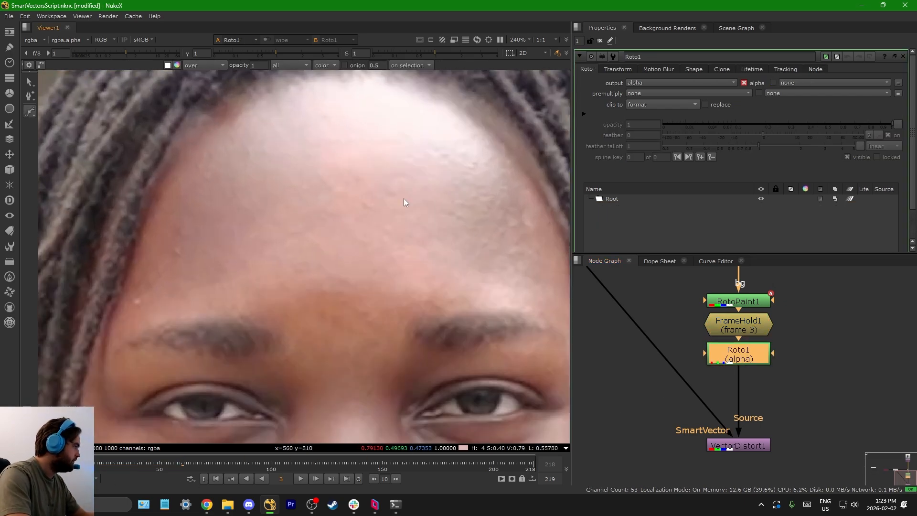
middle_click_drag(760, 327, 768, 370)
left_click(747, 296)
key("1")
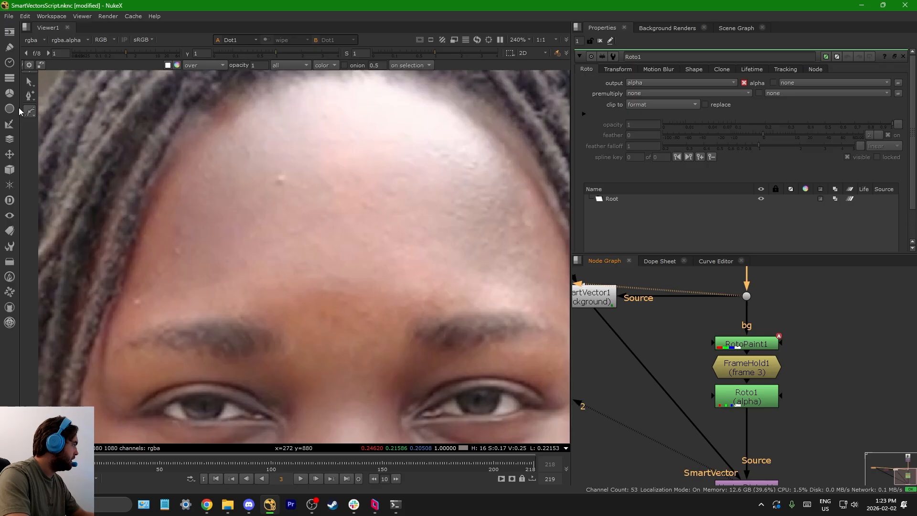
scroll(260, 152, "up", 4)
left_click(308, 171)
left_click_drag(270, 238, 282, 248)
left_click(308, 171)
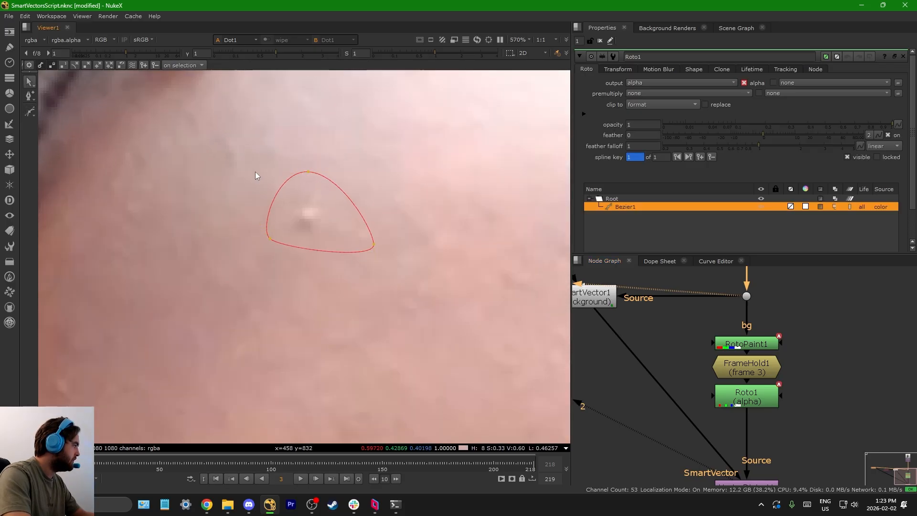
Step: Draw a second closed Bezier around the mole on the cheek near the corner of the mouth
scroll(255, 171, "down", 9)
scroll(324, 295, "up", 8)
middle_click_drag(346, 387, 355, 283)
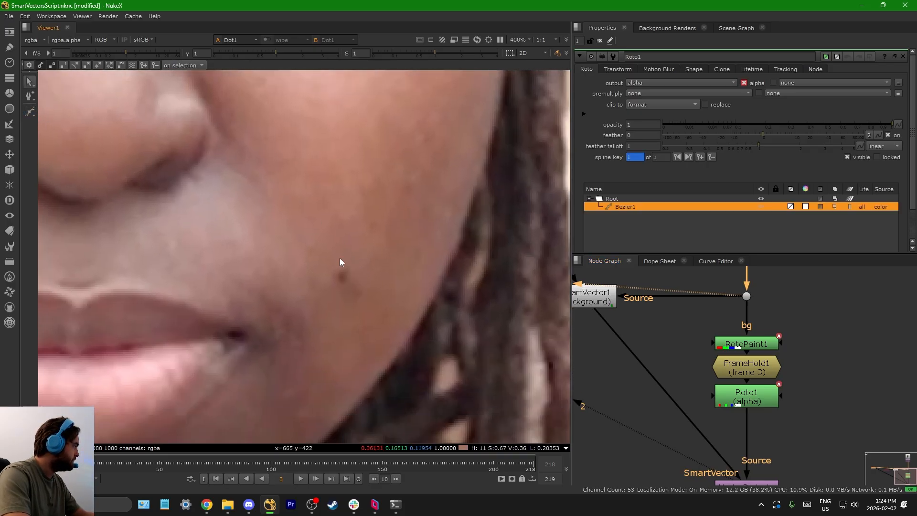
scroll(340, 261, "up", 1)
key("v")
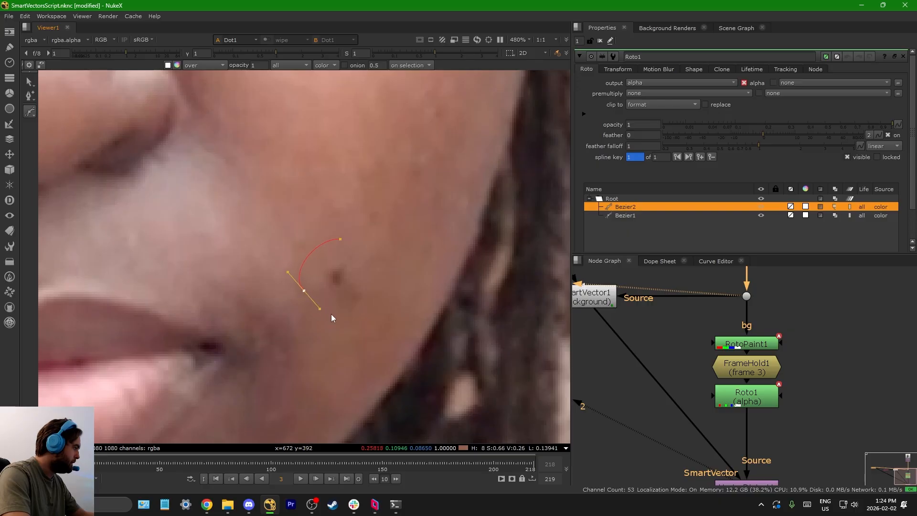
left_click(340, 239)
Step: Draw a third closed Bezier around the blemishes on the opposite cheek
scroll(312, 239, "down", 8)
scroll(262, 214, "up", 5)
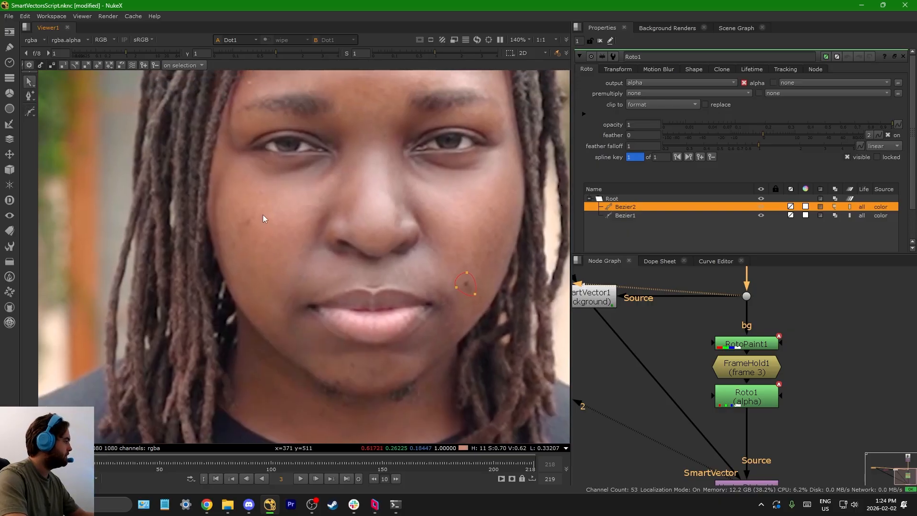
key("v")
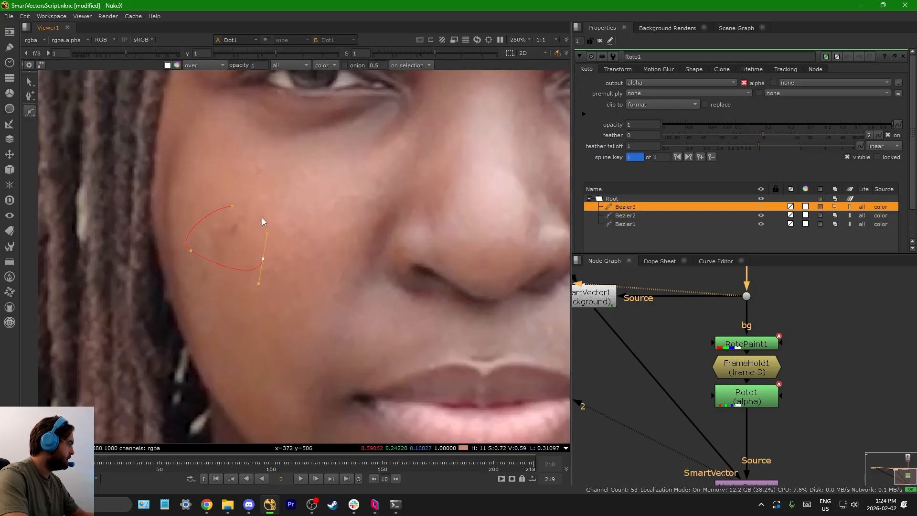
left_click(232, 206)
Step: Add a Premult node below VectorDistort1
middle_click_drag(767, 475, 738, 377)
left_click(736, 388)
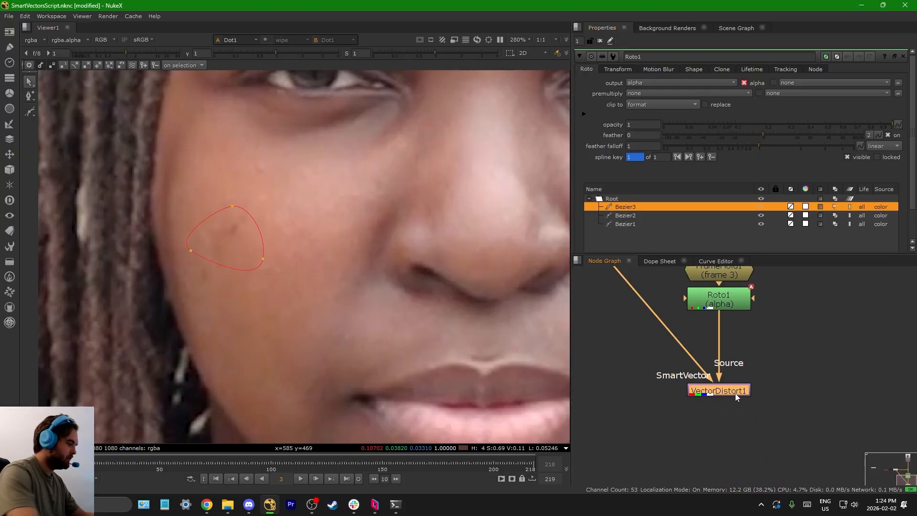
key("Tab")
type("pr")
key("Return")
Step: Add a Merge (over) node with Premult1 as input A and the Dot's plate as input B, and view it
key("m")
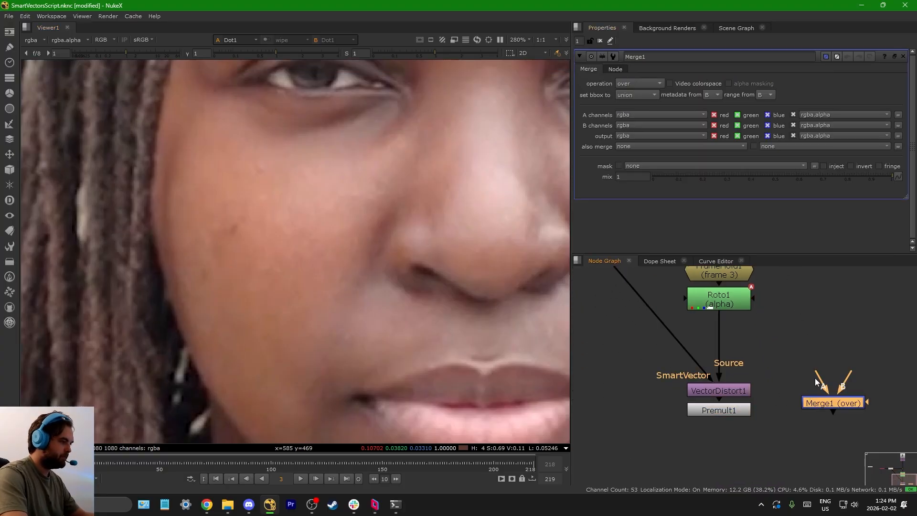
scroll(736, 420, "down", 5)
left_click_drag(795, 410, 743, 333)
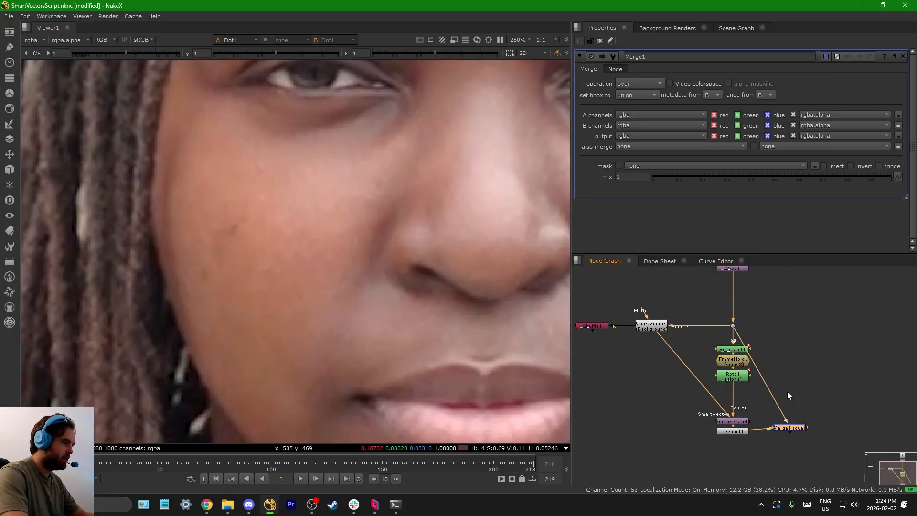
left_click_drag(809, 435, 820, 435)
key("1")
Step: View the Premult1 output with the whole frame fitted to check whether the patches are isolated
left_click(856, 401)
left_click(738, 432)
key("1")
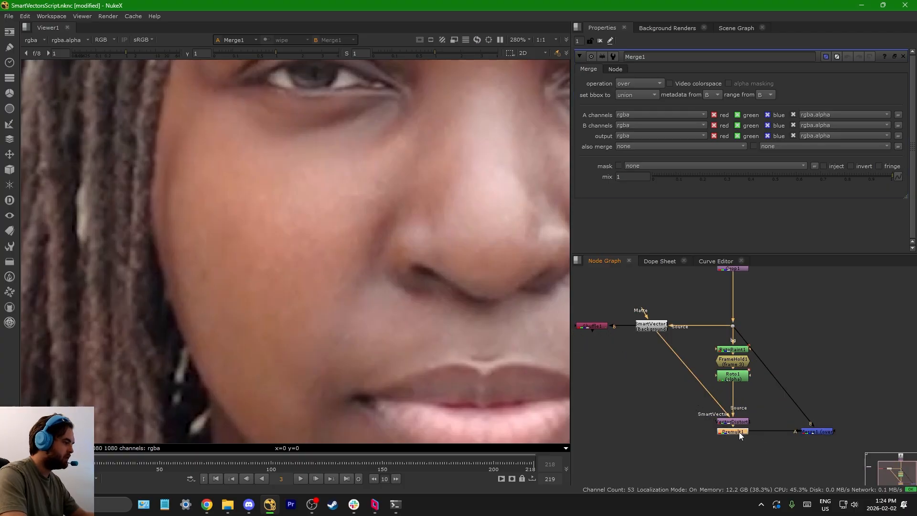
left_click(688, 430)
scroll(334, 268, "down", 6)
key("f")
Step: Set the premultiply option of Roto1 to alpha
left_click(734, 376)
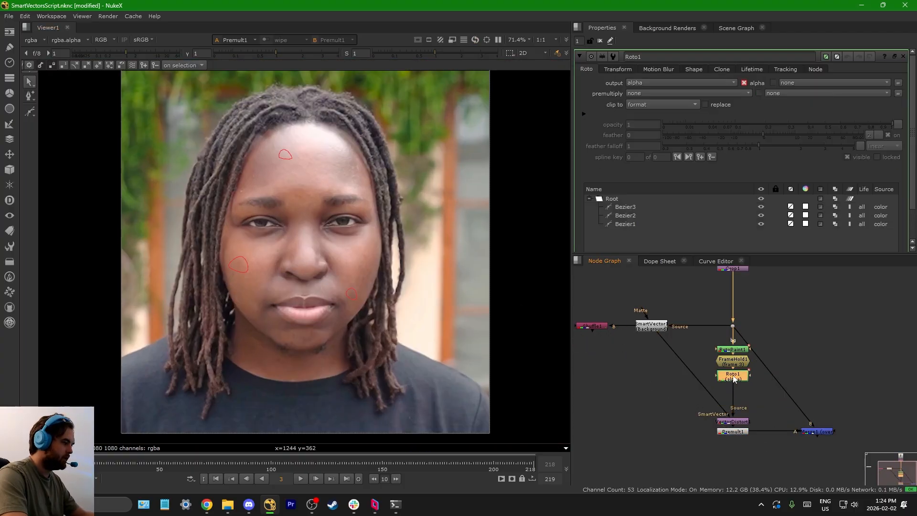
left_click(658, 105)
left_click(655, 107)
left_click(631, 94)
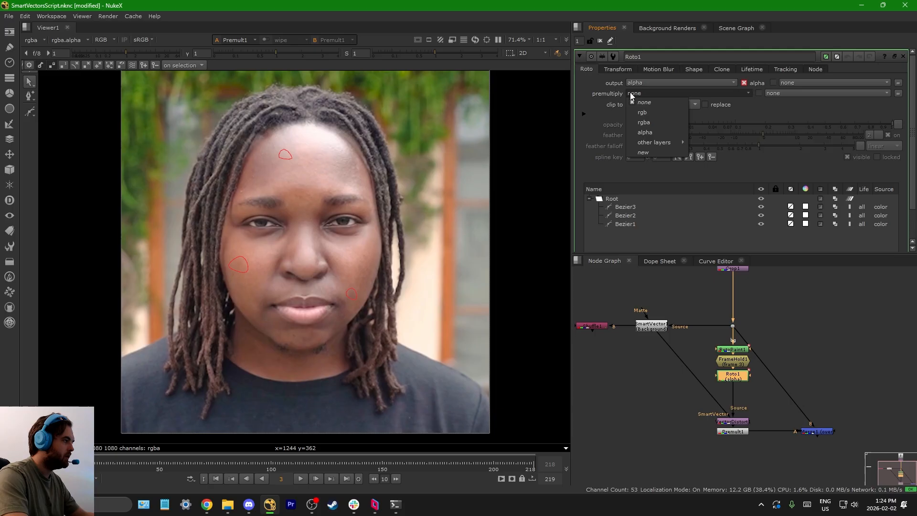
left_click(645, 132)
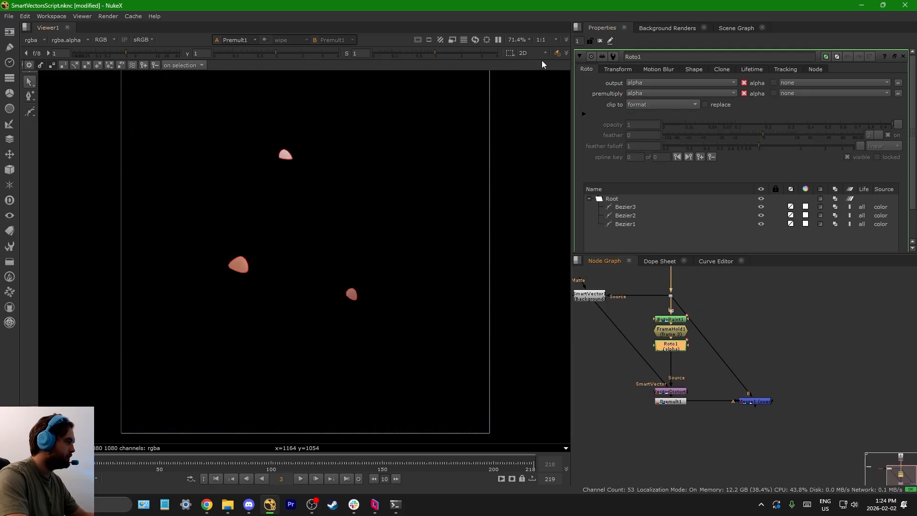
Step: Close the open node properties and compare the isolated patches at Premult1 with the Merge1 composite
left_click(600, 41)
scroll(712, 426, "up", 2)
key("1")
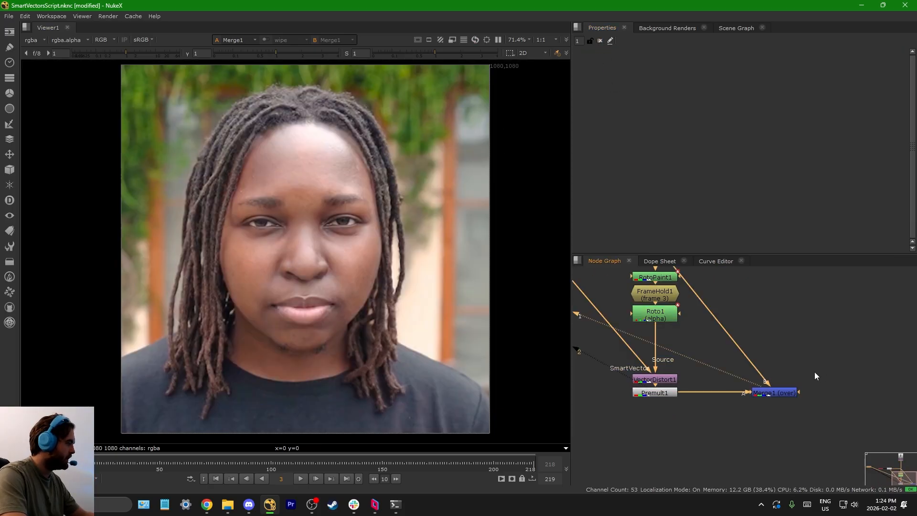
left_click(775, 394)
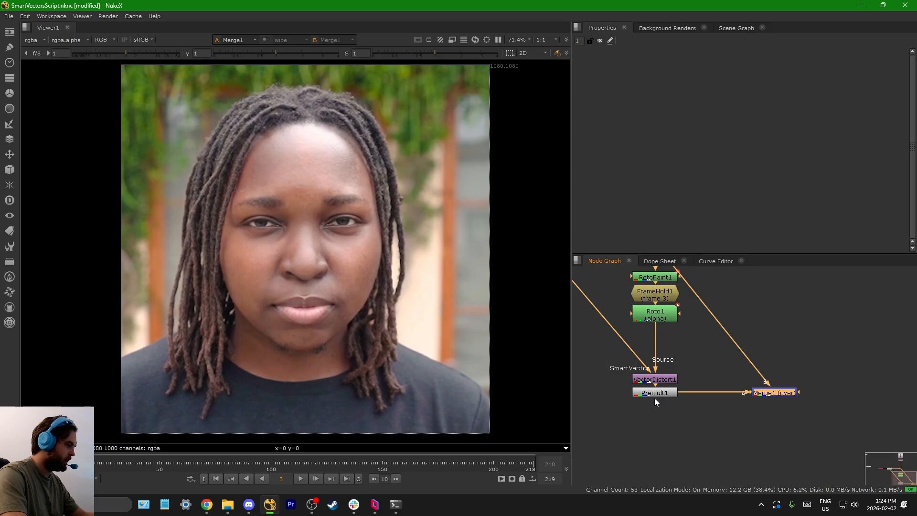
left_click(655, 394)
key("1")
left_click(765, 399)
key("1")
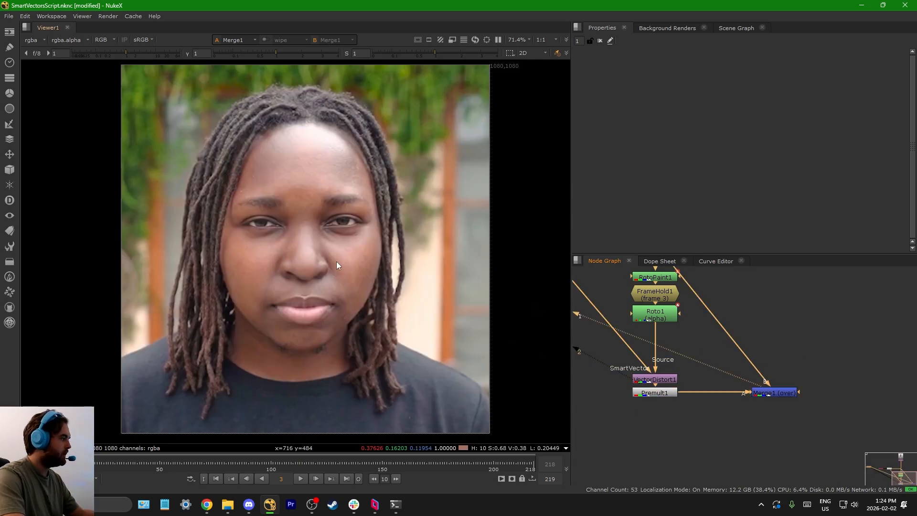
Step: Play the Merge1 composite forward to frame 122 to check how the patches follow the face
scroll(316, 254, "down", 2)
scroll(449, 133, "up", 3)
scroll(457, 124, "up", 2)
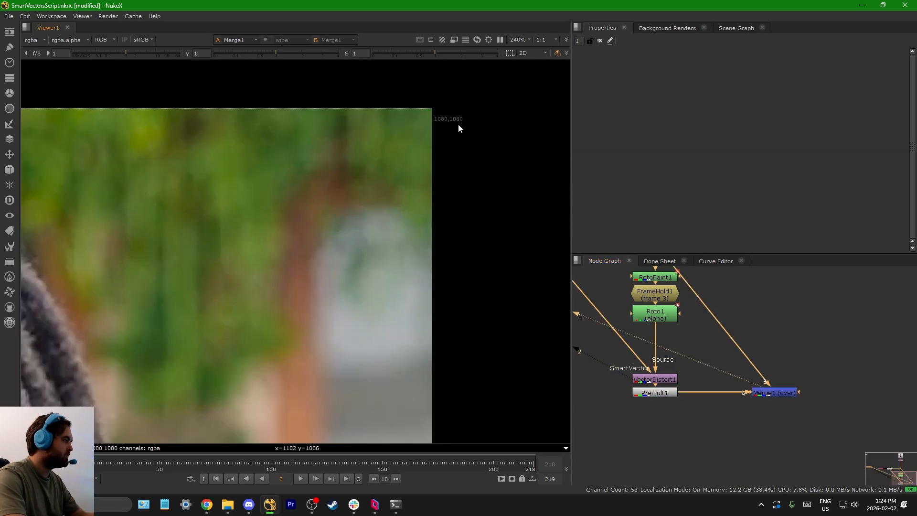
scroll(405, 161, "down", 4)
left_click(301, 479)
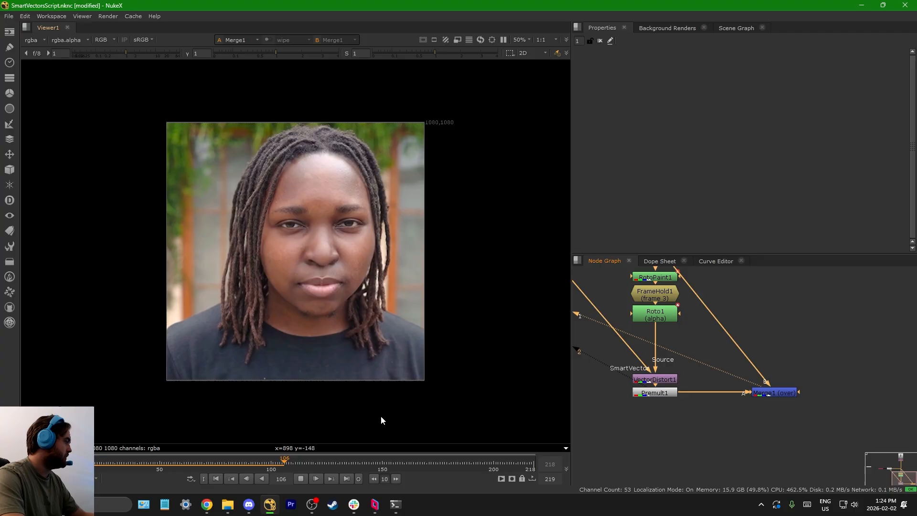
left_click(302, 479)
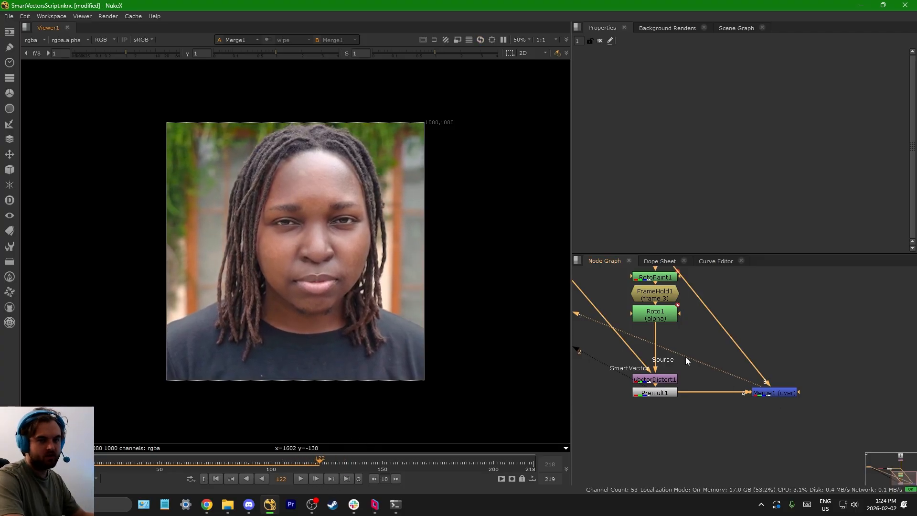
Step: Inspect the patch edges on the forehead and cheeks in the Merge1 composite at frame 122
scroll(296, 173, "up", 8)
scroll(358, 168, "down", 4)
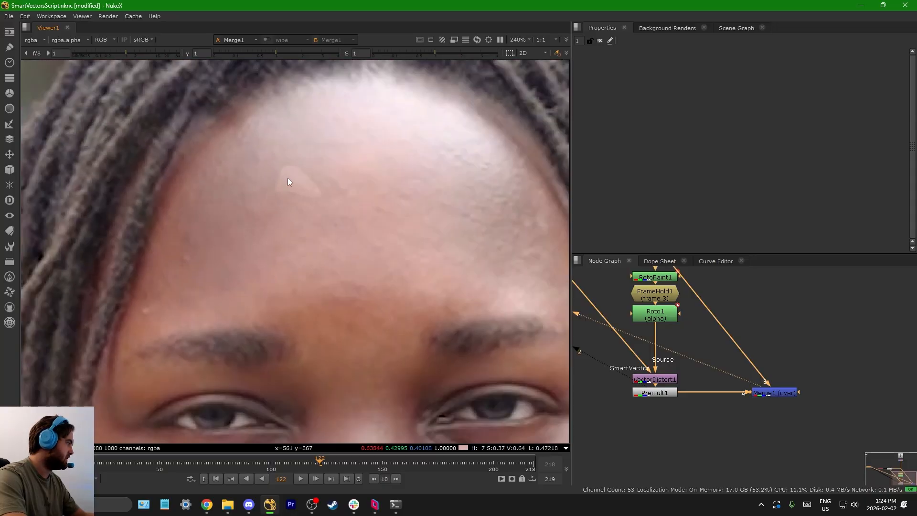
scroll(289, 180, "up", 3)
scroll(326, 188, "down", 6)
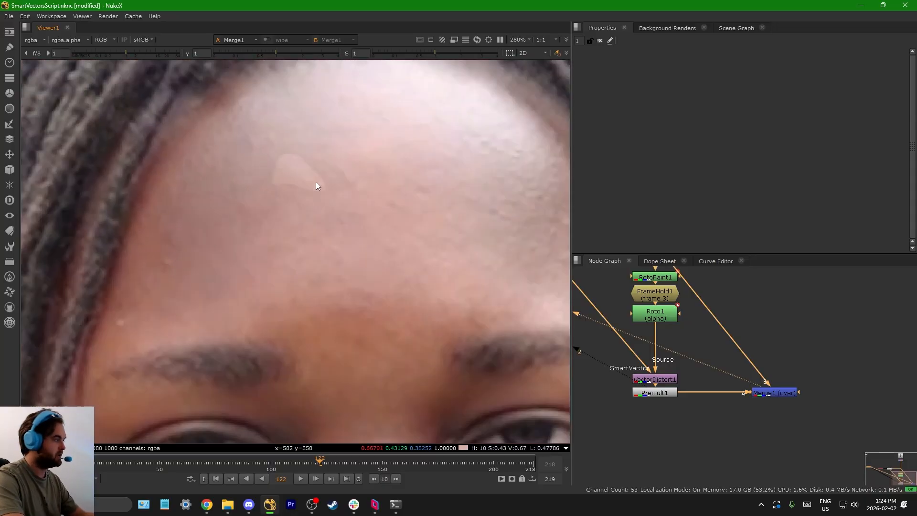
scroll(313, 208, "up", 4)
scroll(391, 300, "down", 4)
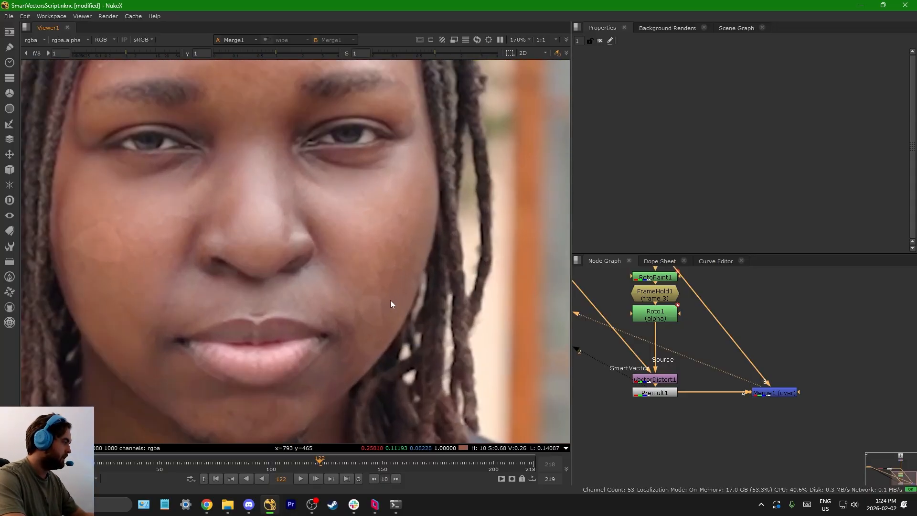
scroll(709, 385, "down", 3)
scroll(657, 316, "up", 4)
scroll(658, 316, "down", 3)
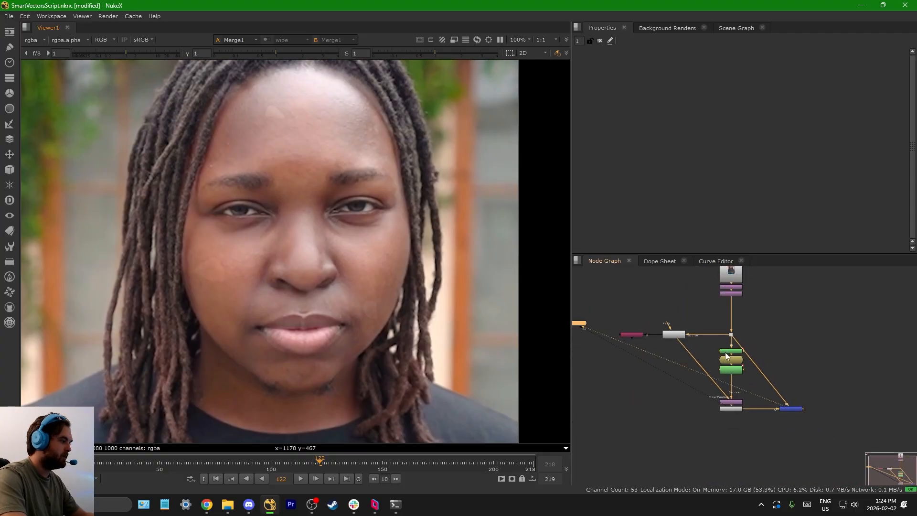
scroll(741, 414, "up", 3)
left_click_drag(666, 430, 809, 353)
scroll(698, 391, "up", 3)
scroll(698, 391, "down", 3)
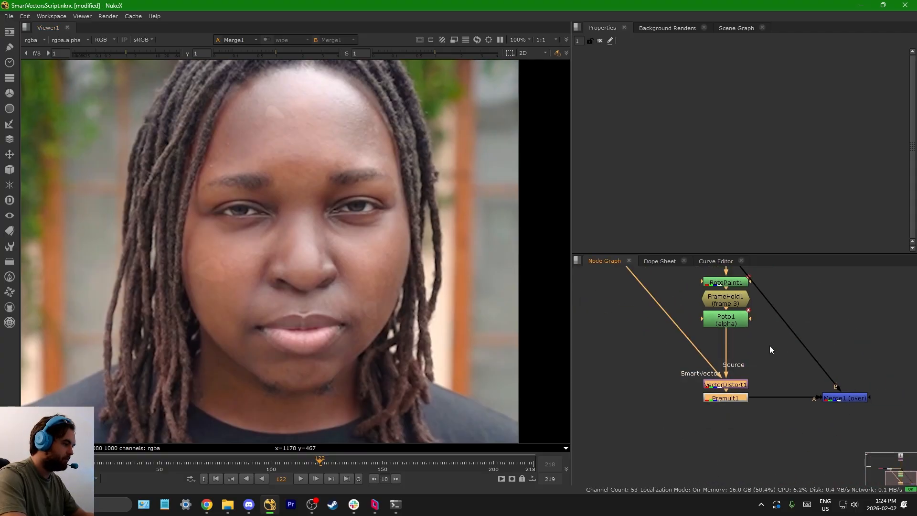
scroll(769, 346, "down", 3)
scroll(701, 386, "down", 1)
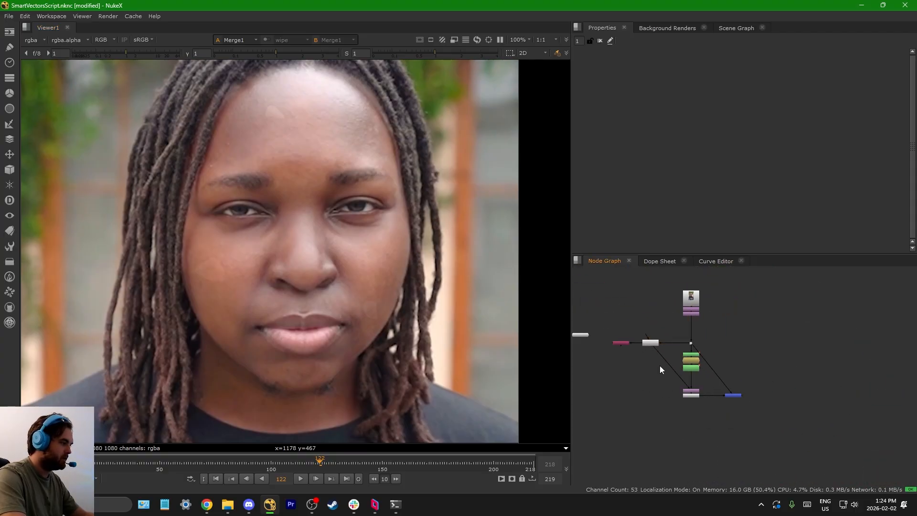
Step: Duplicate the complete cleanup node tree, from the Read node through the SmartVector to Merge1, into an empty area of the graph
left_click_drag(658, 437, 759, 356)
scroll(657, 385, "down", 2)
left_click_drag(631, 415, 741, 280)
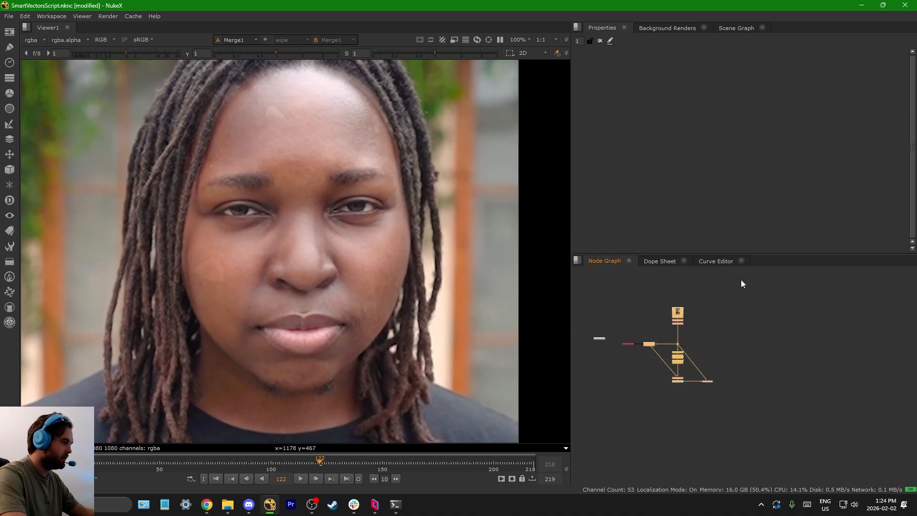
key("ctrl+v")
key("f")
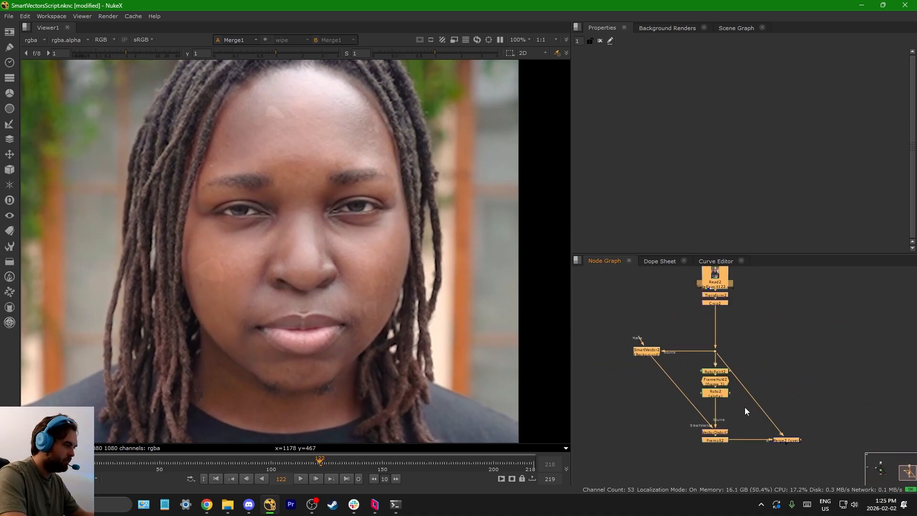
Step: In the copied tree, move VectorDistort2 below SmartVector2 and connect Premult2's input directly to Roto2
scroll(744, 407, "up", 4)
left_click_drag(739, 411, 641, 322)
scroll(723, 348, "down", 5)
scroll(700, 426, "up", 4)
left_click(701, 420)
left_click_drag(713, 355, 623, 326)
middle_click_drag(636, 344, 693, 387)
left_click_drag(687, 374, 662, 354)
left_click_drag(739, 393, 764, 330)
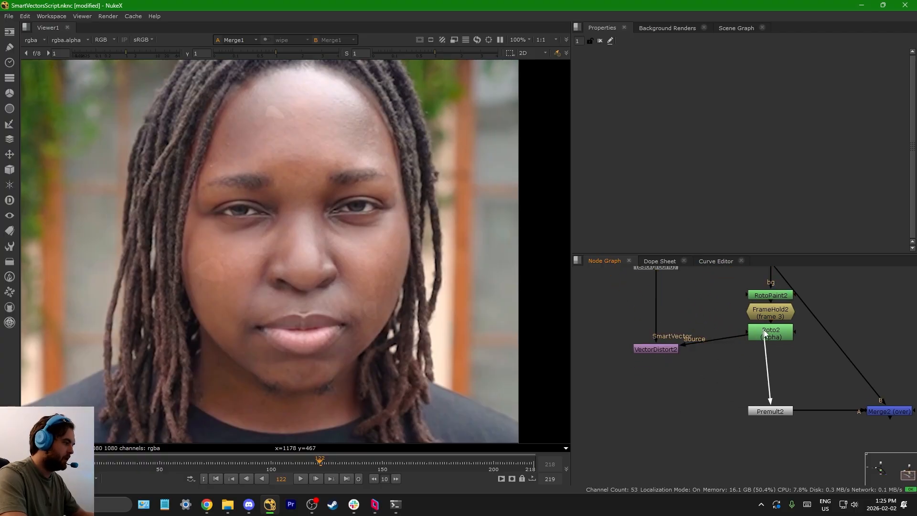
Step: Line VectorDistort2 up with Roto2 and set its output to st-map inverse
double_click(667, 353)
left_click_drag(667, 353, 668, 335)
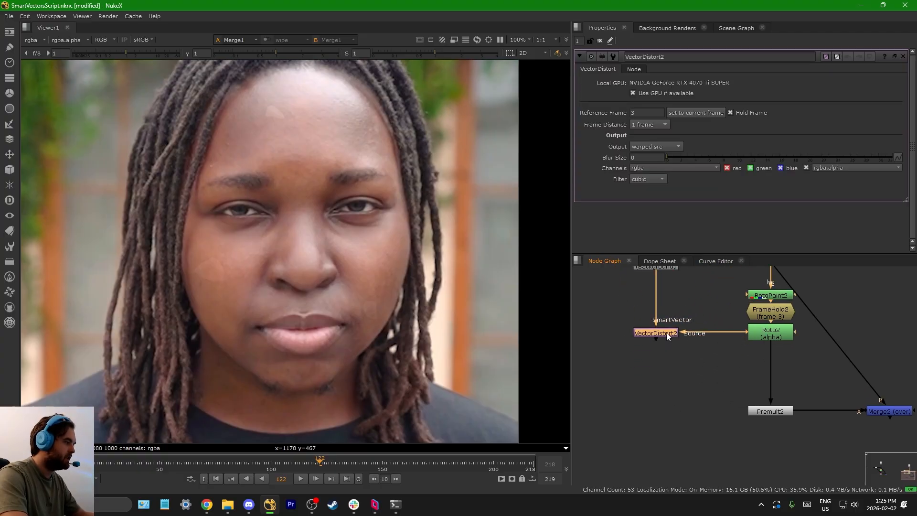
left_click(666, 142)
left_click(667, 164)
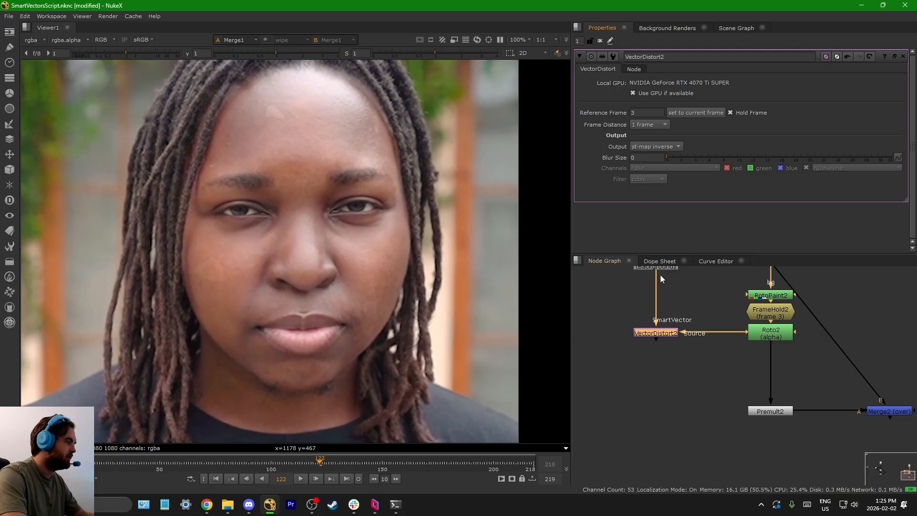
Step: Disconnect VectorDistort2's source from Roto2 and paste a copy of the node, with its SmartVector input connected to SmartVector2
left_click_drag(621, 354, 679, 317)
key("ctrl+v")
left_click_drag(765, 334, 741, 356)
left_click_drag(682, 380, 684, 279)
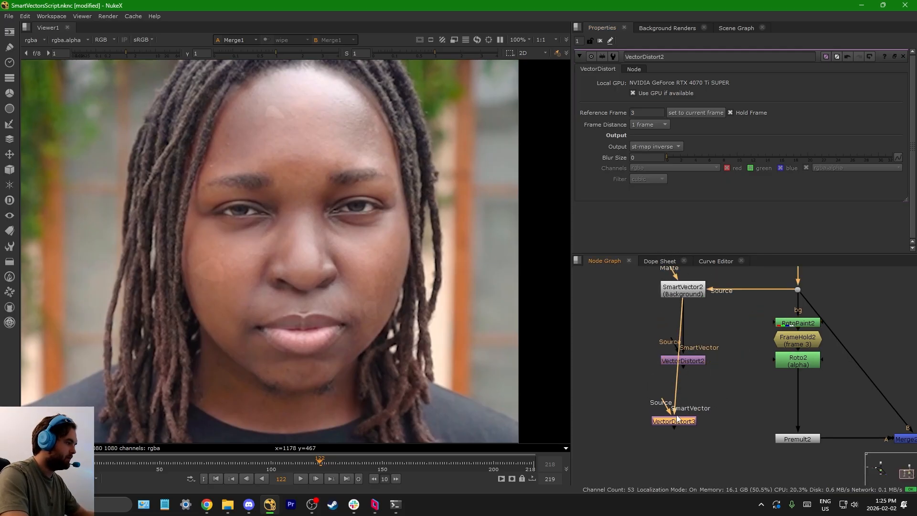
Step: Place VectorDistort3 beside and below VectorDistort2 and set its output to st-map
left_click_drag(677, 419, 644, 409)
double_click(644, 409)
left_click(657, 146)
left_click(662, 138)
scroll(662, 409, "down", 1)
middle_click_drag(663, 410, 705, 396)
scroll(620, 329, "up", 1)
left_click_drag(620, 411, 682, 380)
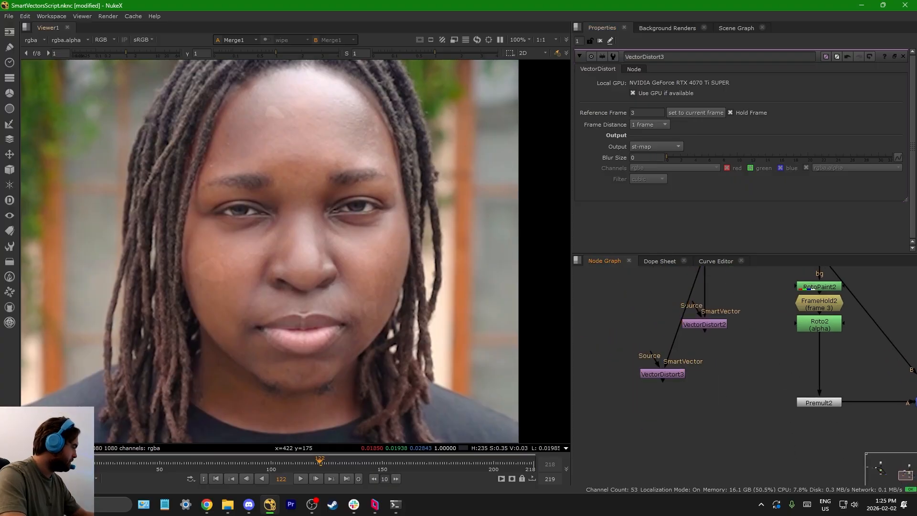
Step: Go to frame 3 and compare the outputs of VectorDistort3 and VectorDistort2 in the viewer
left_click(54, 463)
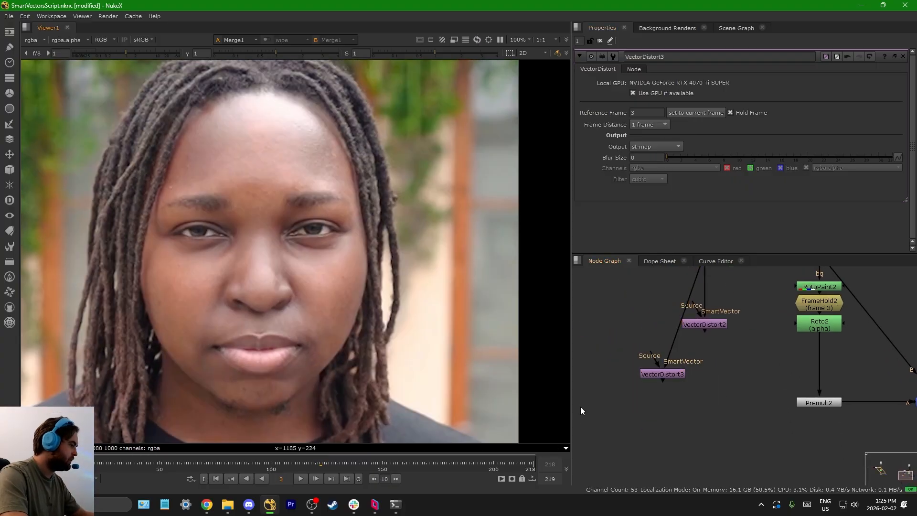
left_click_drag(597, 407, 712, 354)
key("1")
left_click(718, 325)
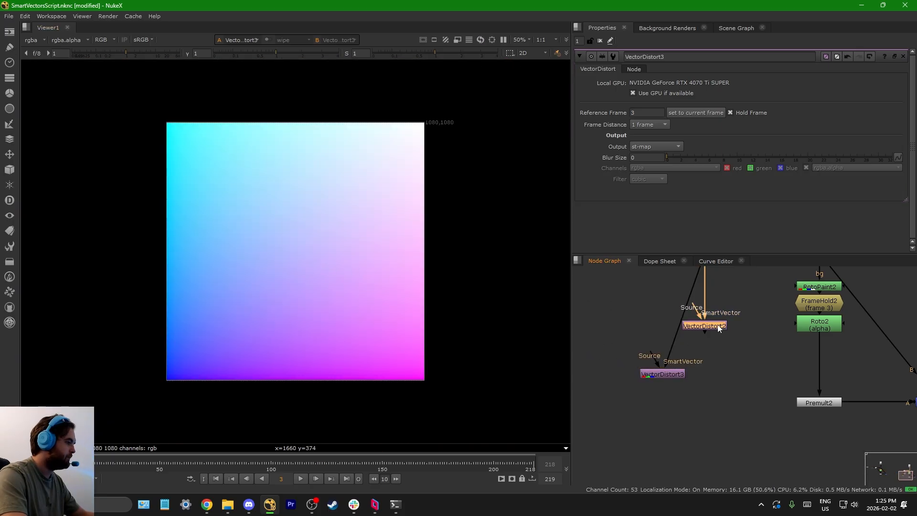
key("1")
middle_click_drag(672, 290, 683, 315)
left_click(714, 315)
left_click(715, 327)
key("1")
left_click_drag(602, 420, 676, 388)
key("1")
Step: Examine the red and green pixel values at the origin corner and near the centre of VectorDistort3's ST map
scroll(689, 382, "down", 5)
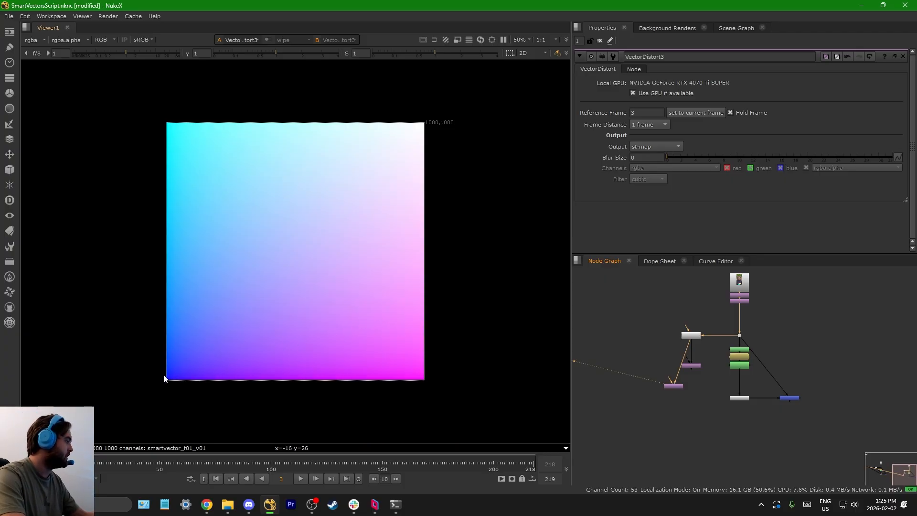
scroll(167, 378, "up", 10)
scroll(209, 330, "up", 10)
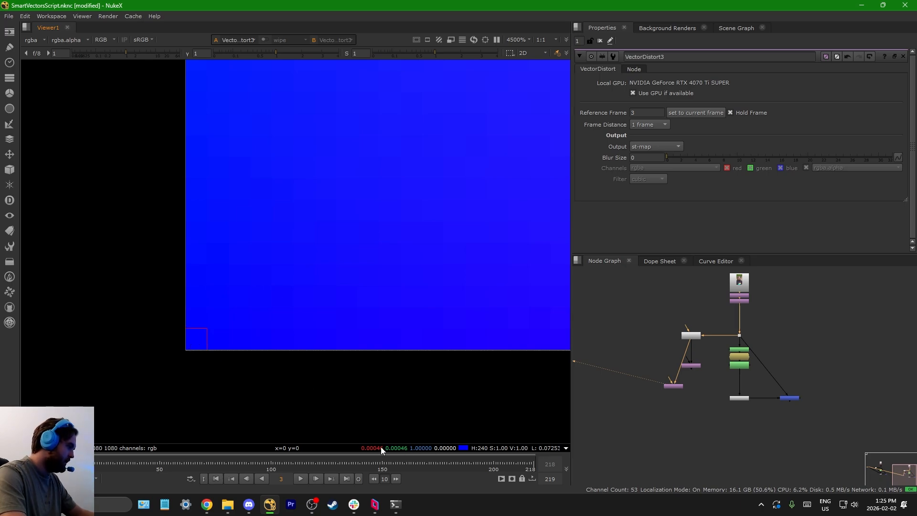
scroll(203, 360, "down", 6)
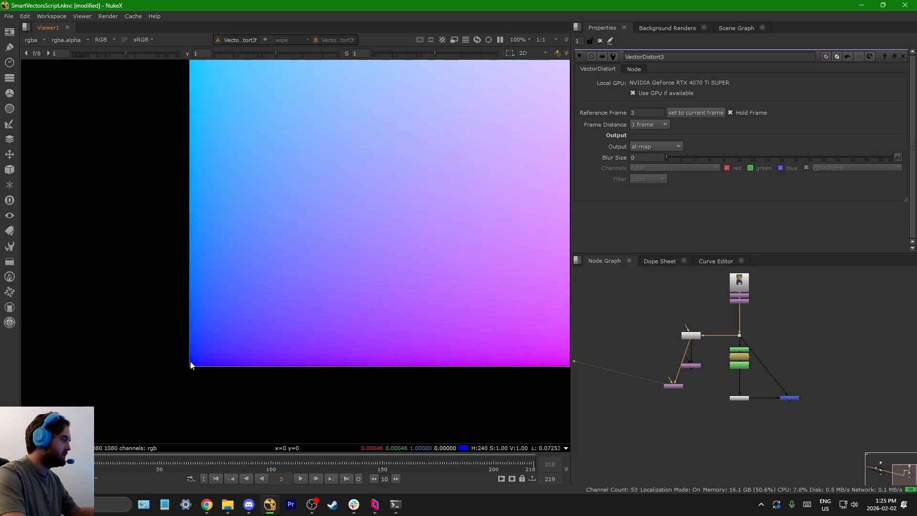
scroll(191, 373, "up", 7)
scroll(201, 363, "down", 20)
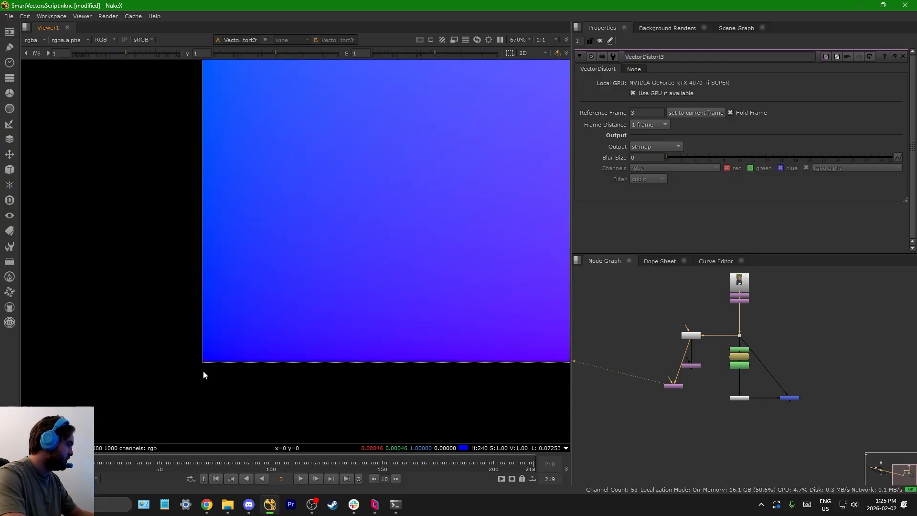
scroll(243, 330, "up", 1)
scroll(268, 212, "up", 20)
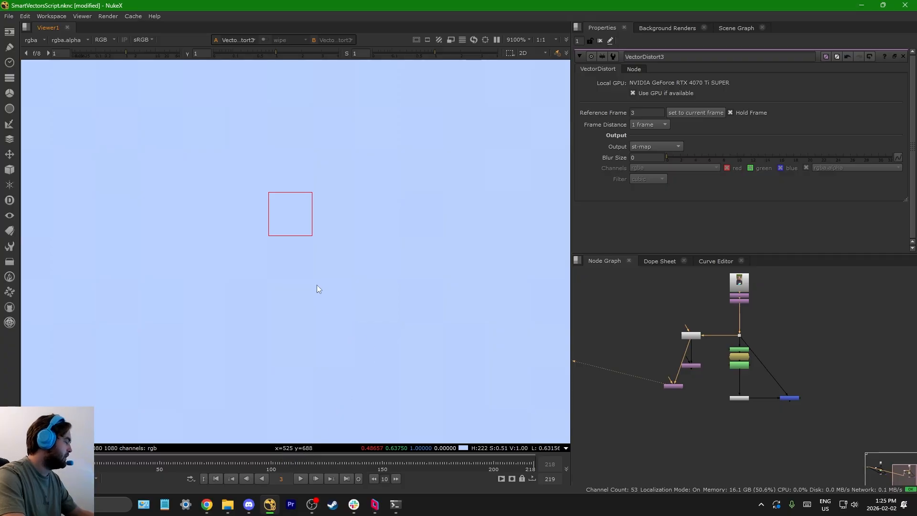
scroll(302, 276, "down", 20)
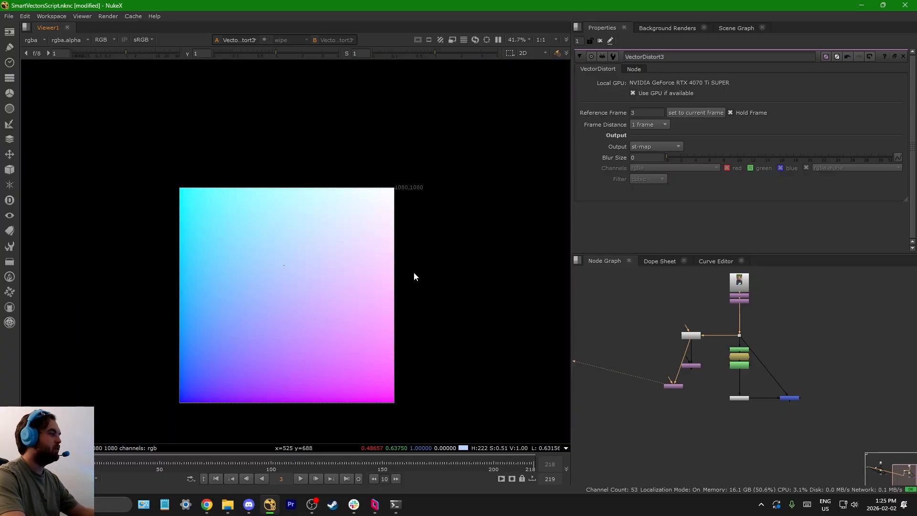
Step: Move VectorDistort3 away from VectorDistort2 and add an STMap node below it
scroll(678, 386, "up", 2)
middle_click_drag(672, 389, 707, 386)
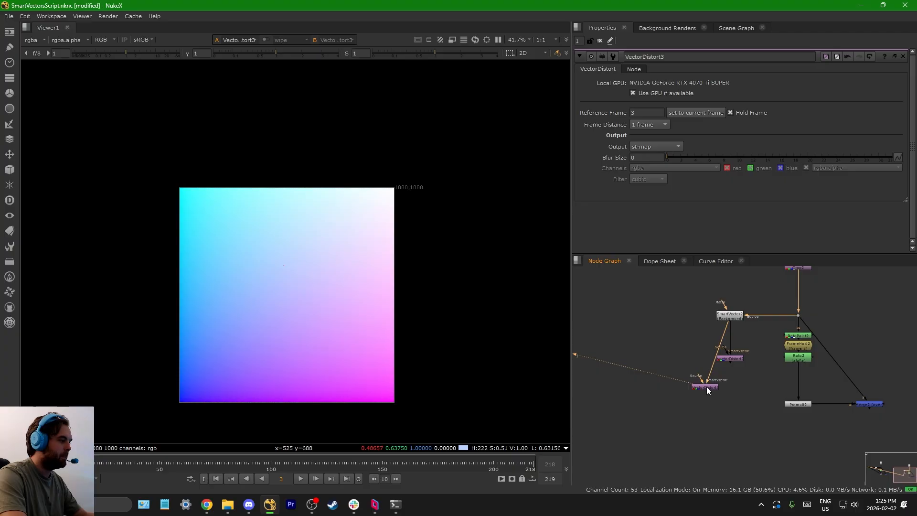
left_click_drag(706, 386, 674, 382)
left_click(679, 409)
key("Tab")
type("stm")
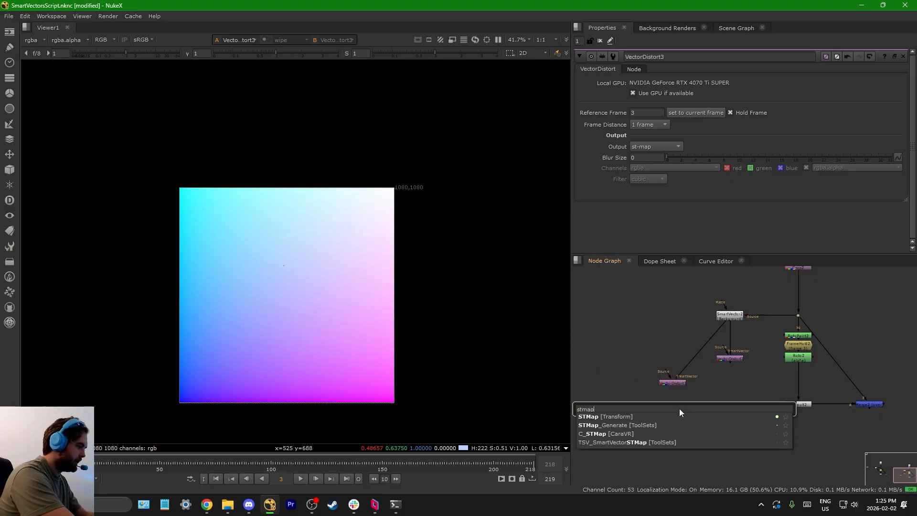
key("Return")
Step: Connect STMap1's stmap input to VectorDistort3 and its src input to the plate's dot
scroll(682, 409, "up", 5)
left_click_drag(761, 396, 691, 346)
scroll(700, 381, "down", 5)
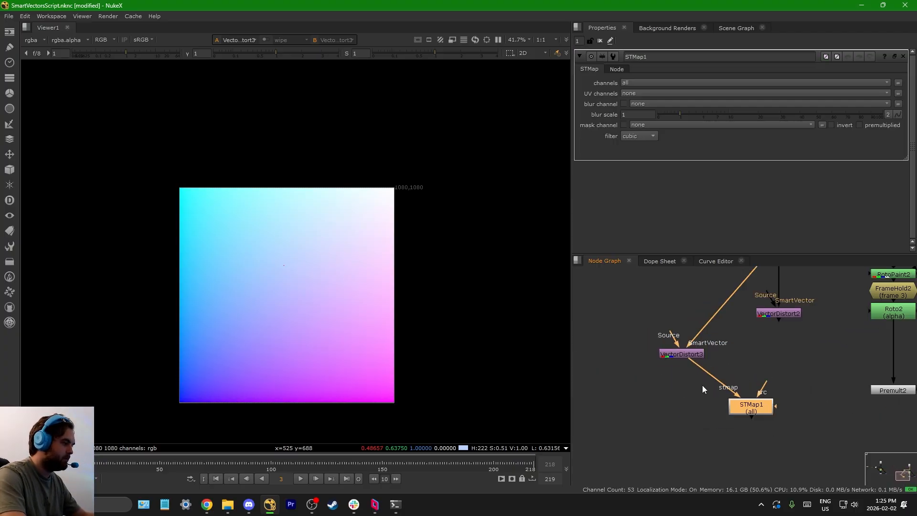
left_click_drag(741, 389, 815, 306)
scroll(737, 393, "up", 2)
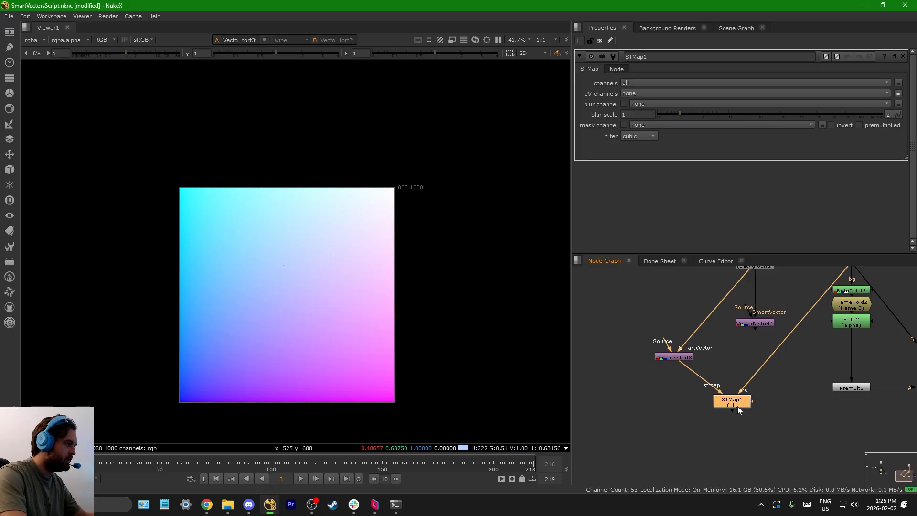
Step: Set STMap1's UV channels to rgb and view its result
left_click(641, 95)
left_click(643, 113)
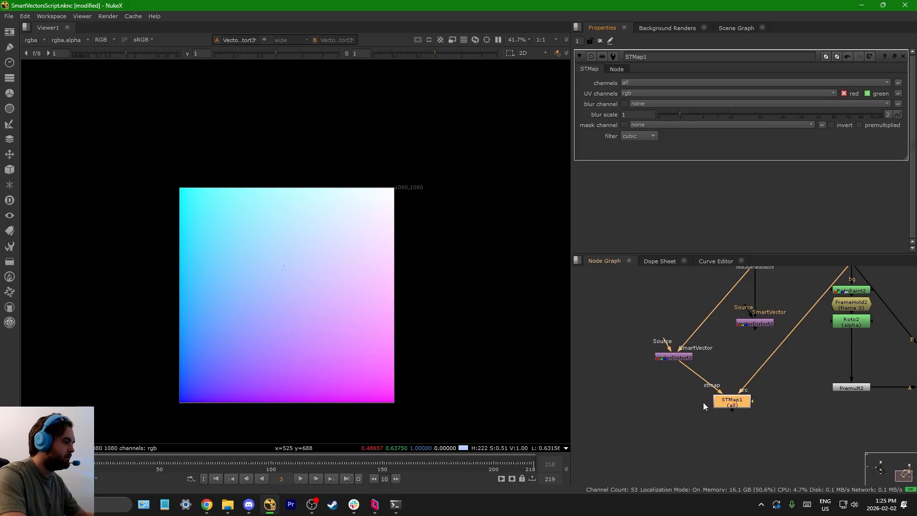
key("1")
scroll(703, 392, "up", 3)
Step: Insert a Transform node between VectorDistort3 and STMap1 and view its output
left_click(639, 381)
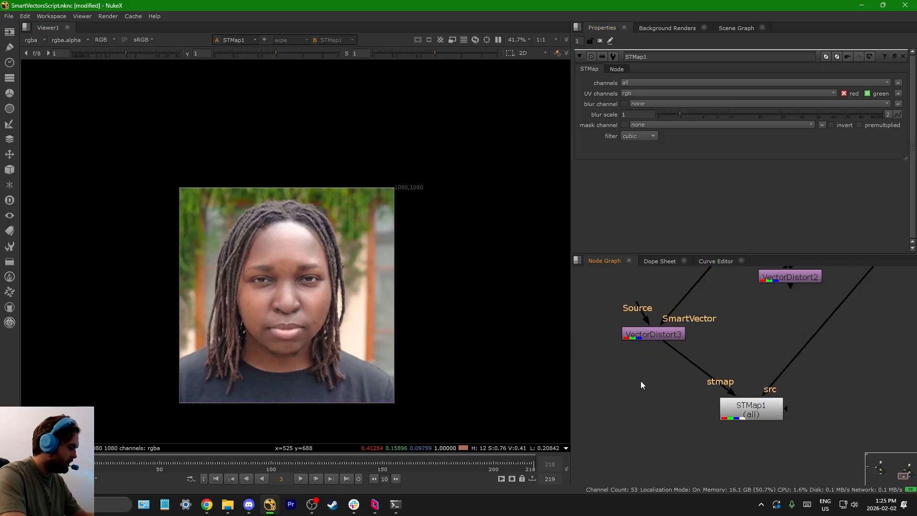
key("t")
left_click_drag(646, 381, 694, 372)
key("1")
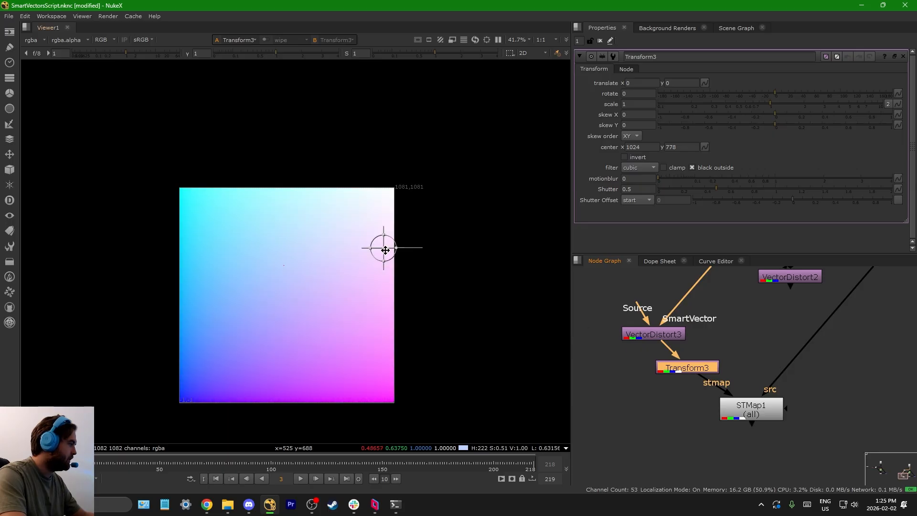
Step: Translate the ST map with Transform3 by about x -188, y 98 and view the shifted plate through STMap1
left_click_drag(385, 250, 348, 227)
left_click_drag(692, 471, 804, 398)
key("1")
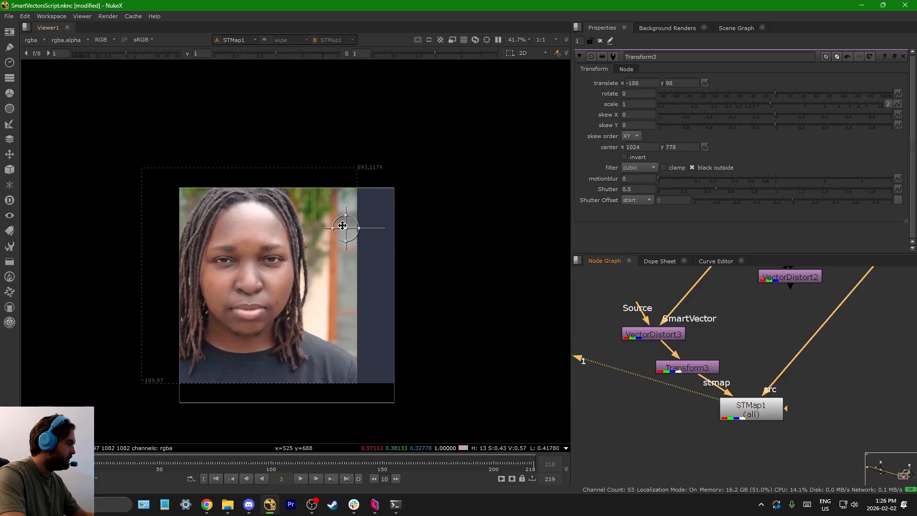
Step: Undo Transform3's translation and place its centre at about x 536, y 622
left_click_drag(343, 225, 288, 279)
key("ctrl+z")
key("ctrl+z")
key("ctrl+z")
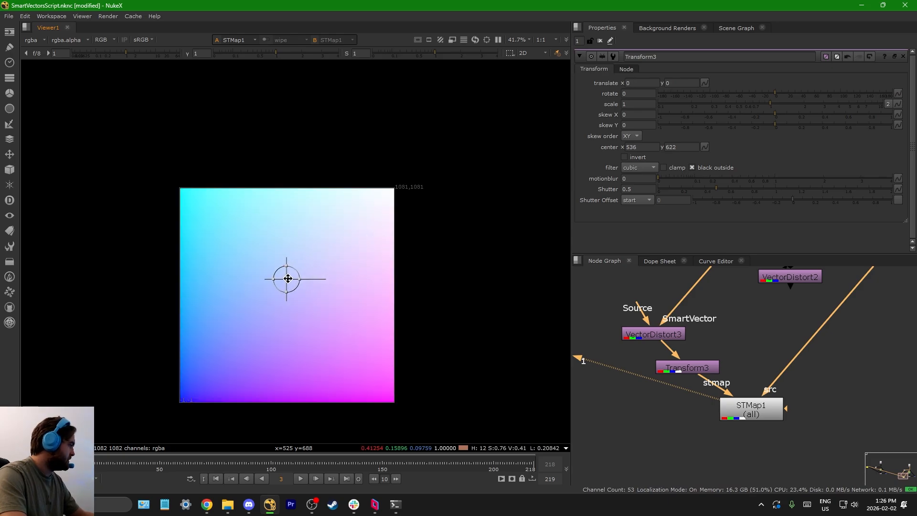
Step: Move Transform3 off to the side of VectorDistort3 and add a Keymix node below them
middle_click_drag(677, 391, 710, 376)
left_click_drag(722, 355, 574, 397)
middle_click_drag(656, 409, 713, 392)
key("Tab")
type("keymix")
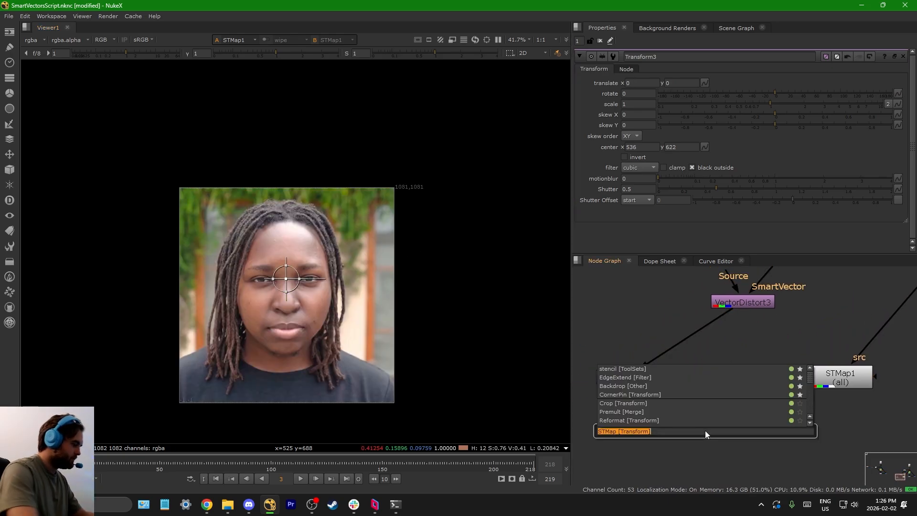
key("Return")
Step: Connect Keymix1's B input to VectorDistort3 and its A input to Transform3, and align it under VectorDistort3
left_click_drag(698, 414, 738, 303)
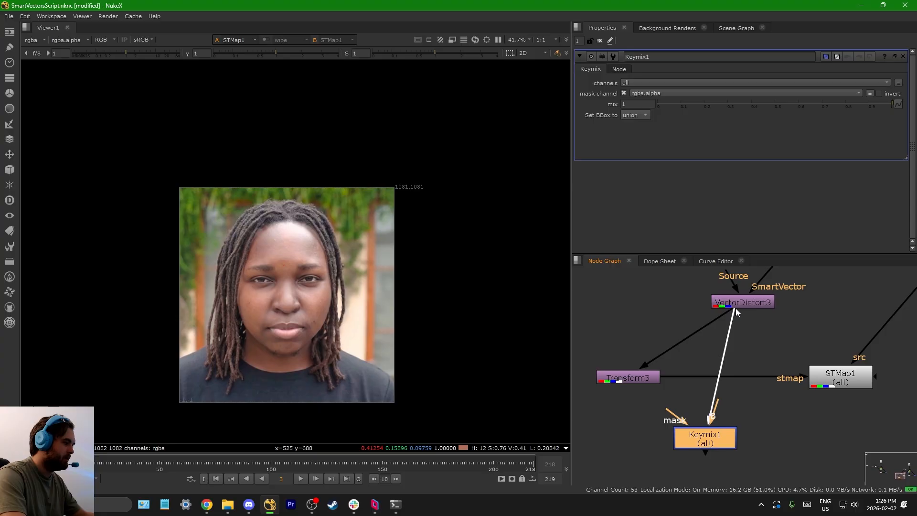
left_click_drag(722, 437, 775, 430)
left_click_drag(717, 336, 631, 377)
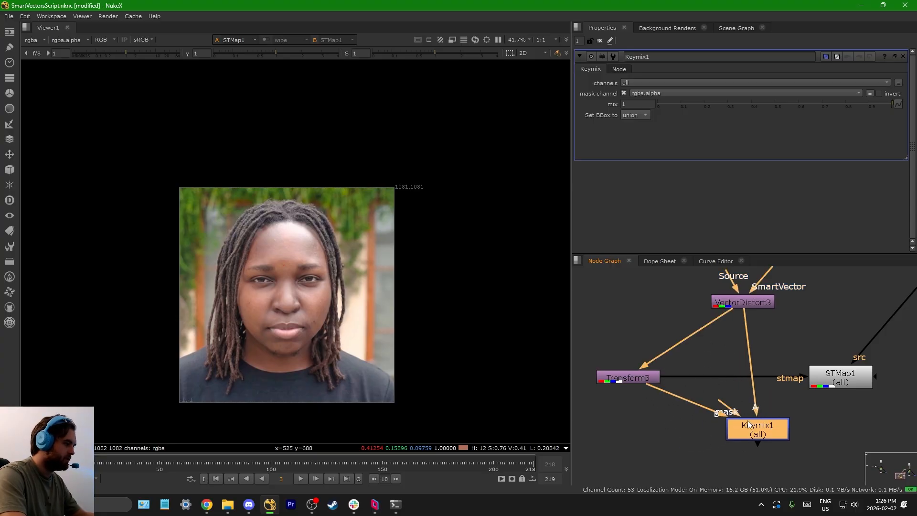
left_click_drag(759, 432, 744, 432)
Step: Add a Roto node as Keymix1's mask and feed Keymix1 into STMap1's stmap input
left_click(637, 312)
key("o")
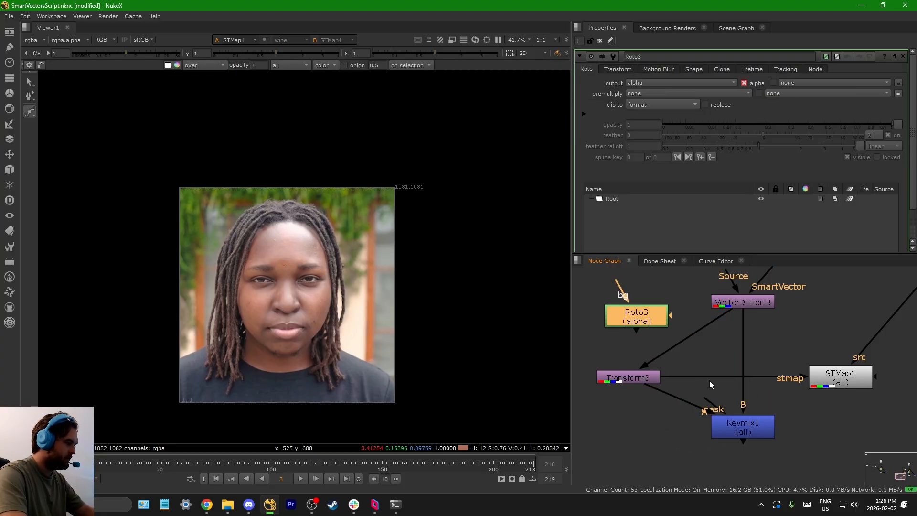
left_click_drag(717, 396, 650, 325)
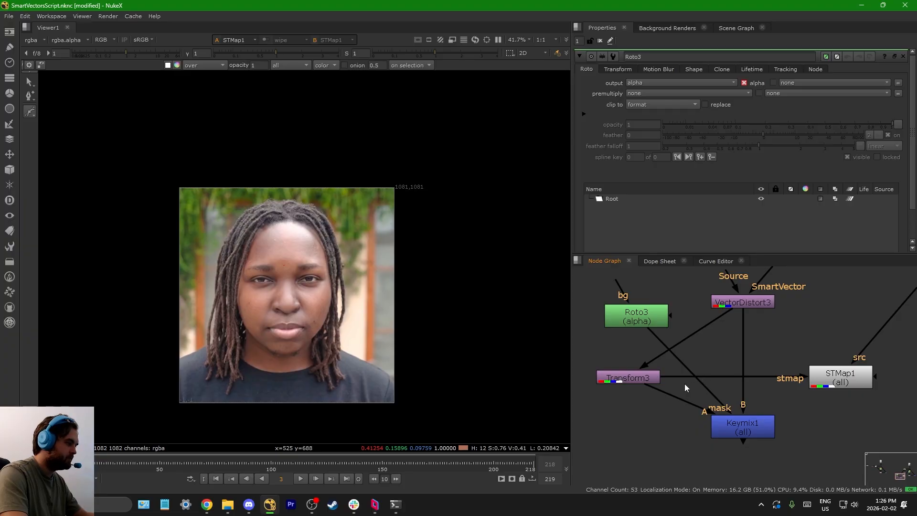
left_click(644, 320)
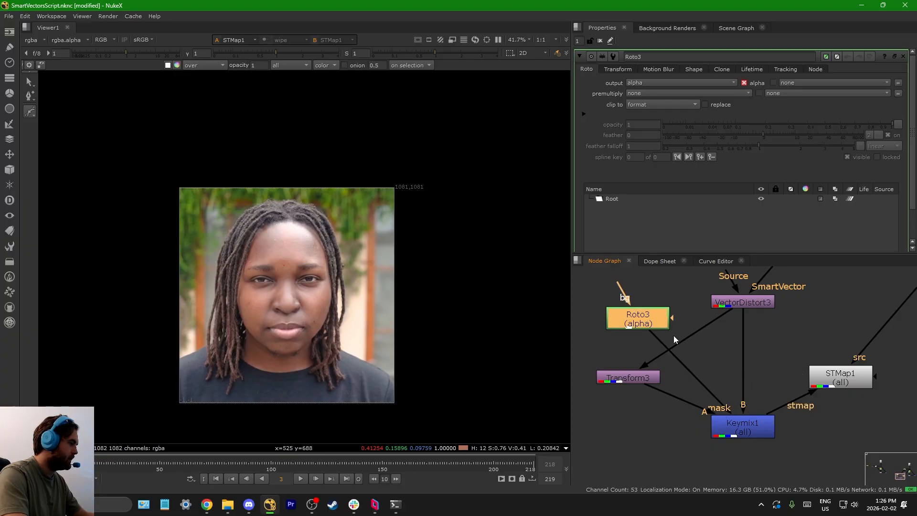
Step: Draw an oval roto shape in Roto3 over the lower face, from the mouth and nose out past the hair
scroll(276, 265, "up", 2)
left_click_drag(352, 266, 377, 262)
left_click(352, 267)
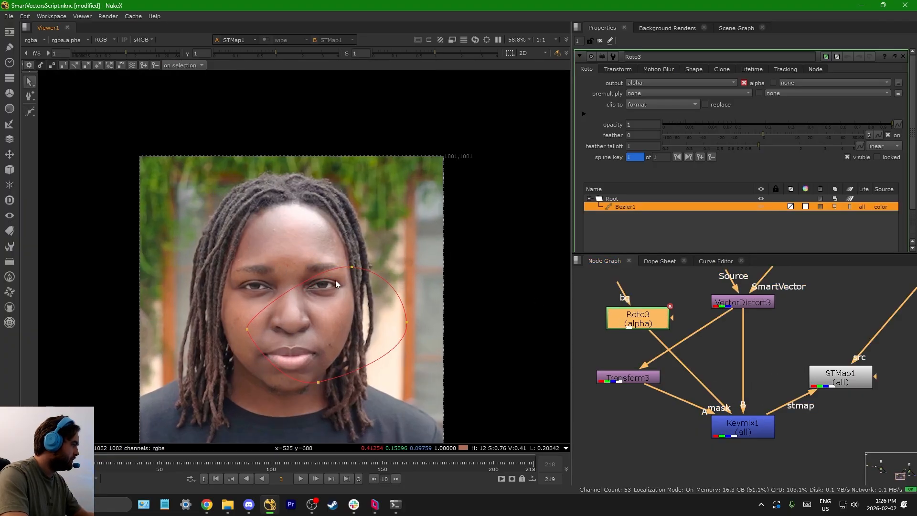
middle_click_drag(335, 280, 383, 304)
Step: Move Roto3 up and insert a Blur node between it and Keymix1's mask input
left_click_drag(645, 327, 630, 286)
key("b")
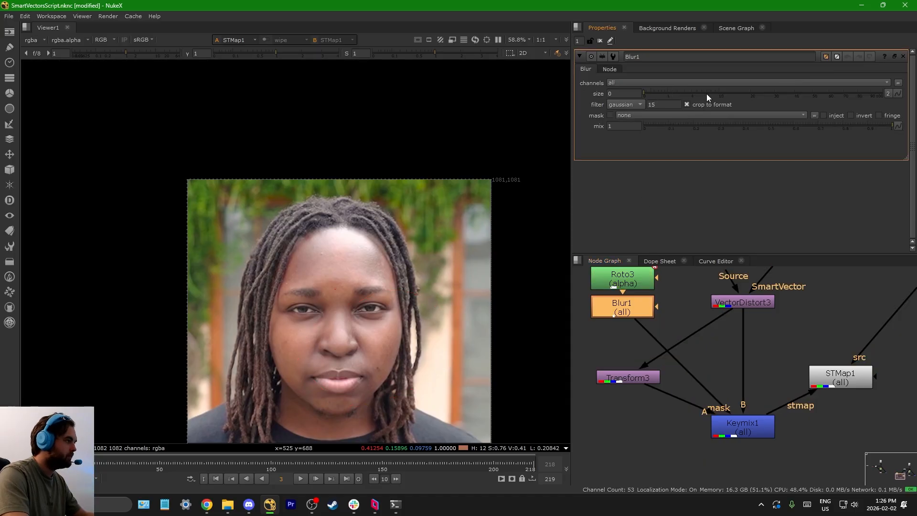
scroll(700, 348, "down", 2)
Step: Try shifting the masked face area with Transform3, translating it by about 97 in x and -90 in y
left_click(656, 369)
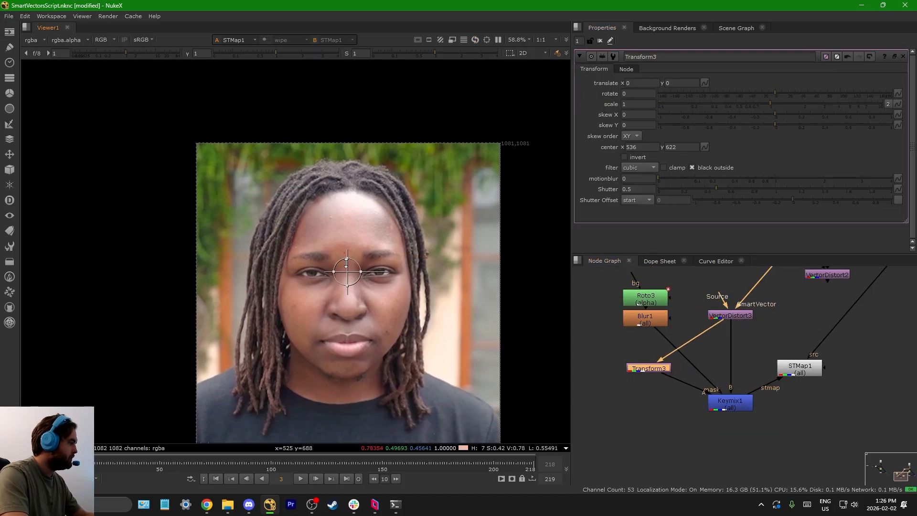
left_click_drag(347, 272, 375, 296)
key("ctrl+z")
key("ctrl+z")
scroll(454, 276, "down", 3)
scroll(686, 400, "down", 2)
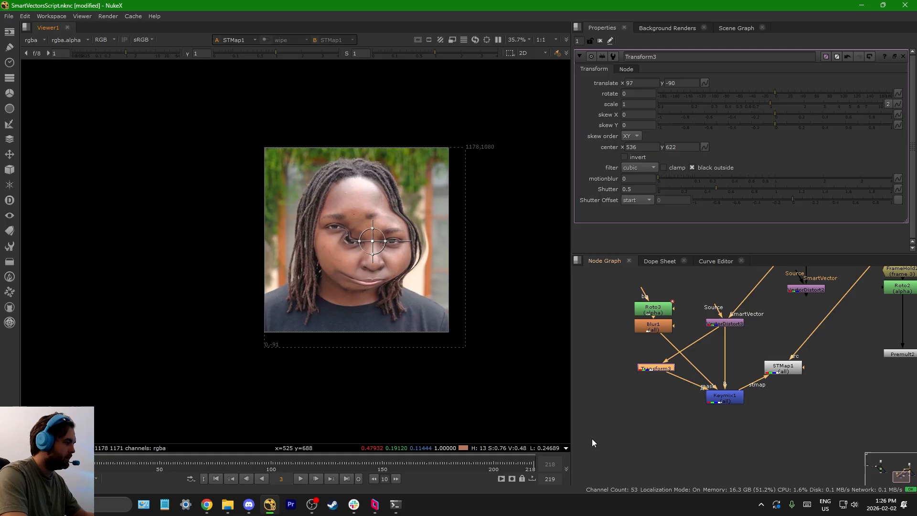
Step: Delete Roto3, Blur1, Transform3 and Keymix1 so that VectorDistort3 feeds STMap1 directly
mouse_move(580, 443)
left_mouse_down()
mouse_move(741, 303)
mouse_move(697, 291)
left_mouse_up()
key("Delete")
left_click(723, 398)
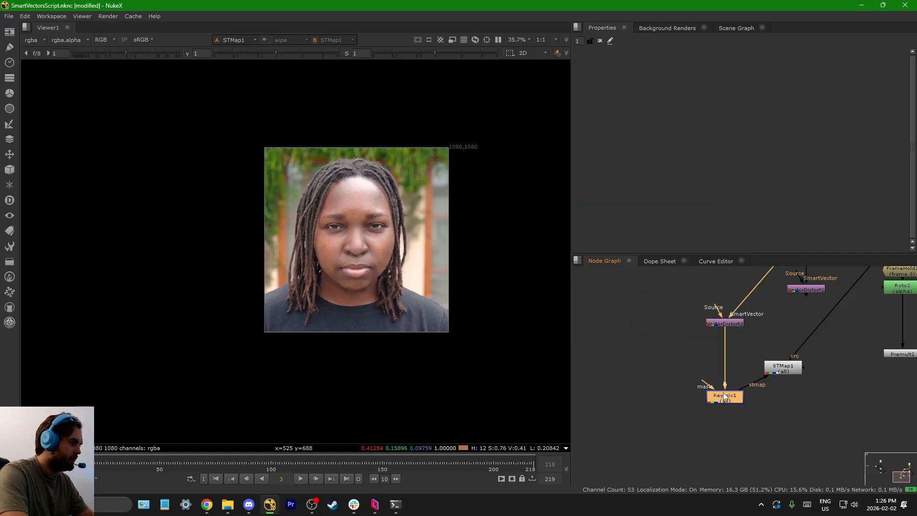
key("Delete")
middle_click_drag(719, 379, 601, 402)
scroll(601, 402, "down", 2)
scroll(628, 413, "up", 2)
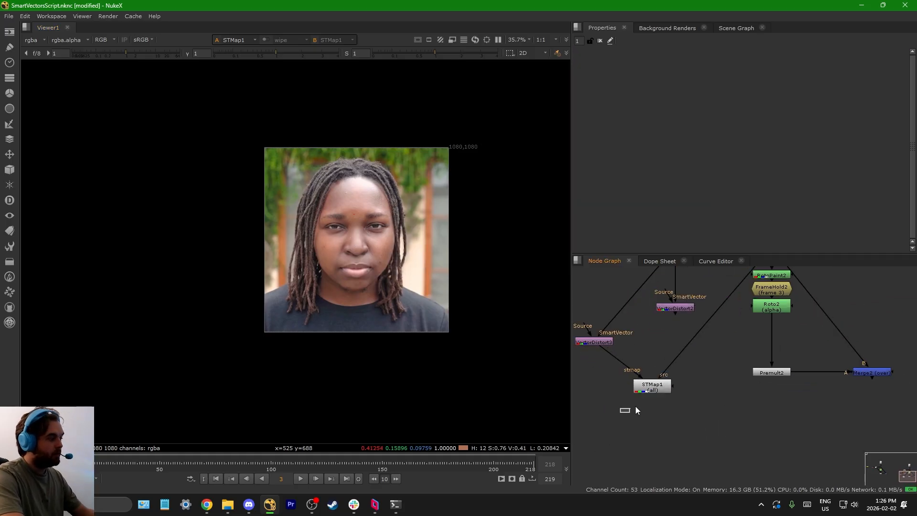
left_click(654, 387)
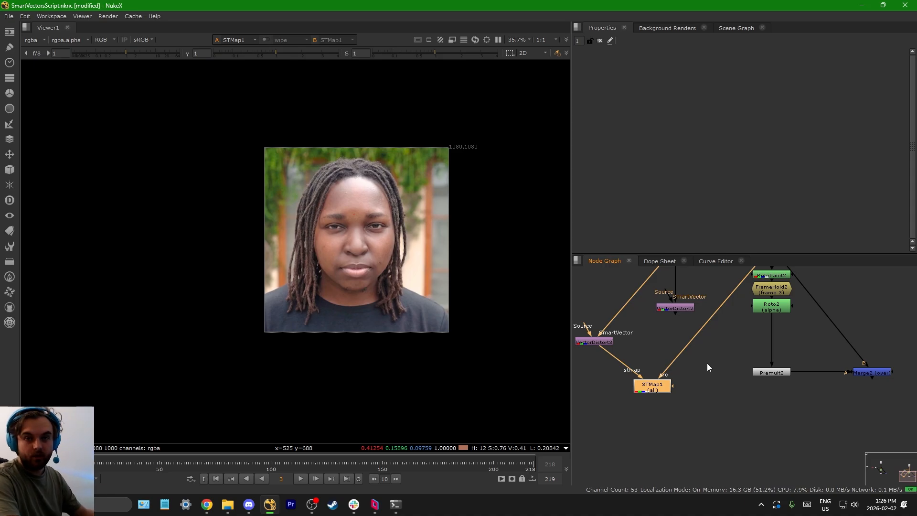
middle_click_drag(674, 380, 695, 387)
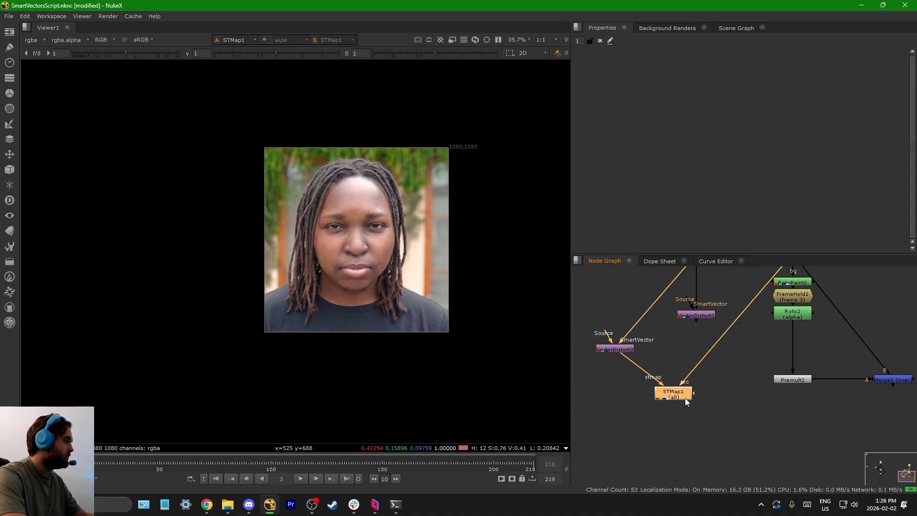
scroll(683, 406, "down", 3)
scroll(716, 416, "up", 2)
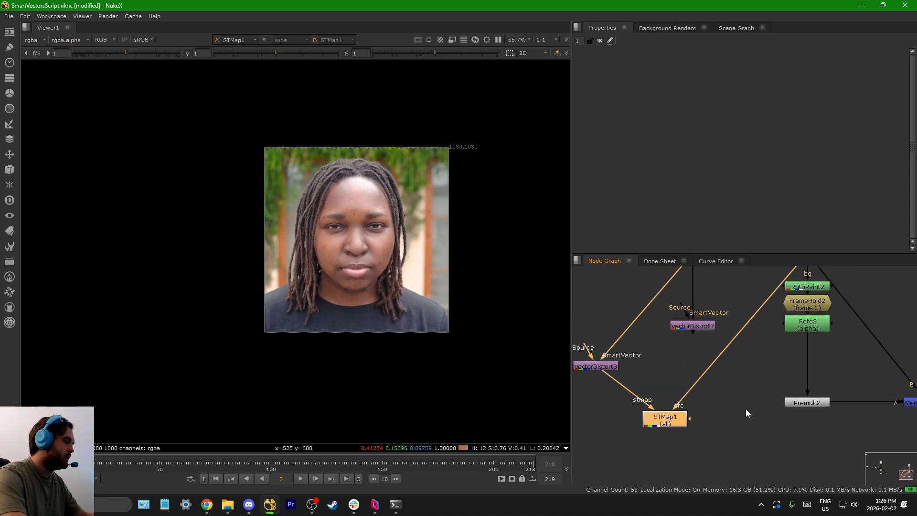
Step: Delete RotoPaint2, FrameHold2 and Roto2 from the branch above Premult2
scroll(783, 414, "down", 3)
left_click_drag(696, 437, 849, 348)
scroll(848, 348, "up", 3)
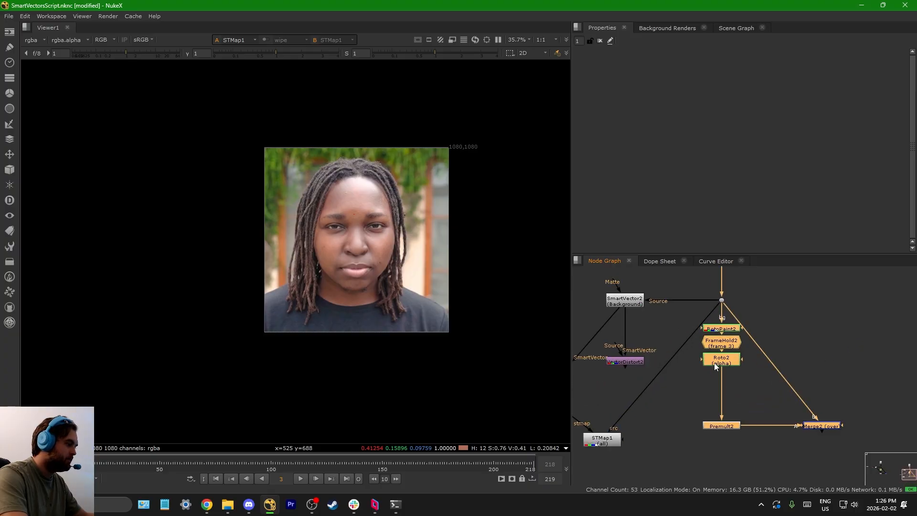
left_click_drag(725, 299, 725, 381)
middle_click_drag(725, 381, 727, 305)
left_click_drag(665, 442, 862, 311)
left_click_drag(683, 374, 769, 311)
key("Delete")
scroll(761, 334, "down", 3)
middle_click_drag(699, 349, 711, 405)
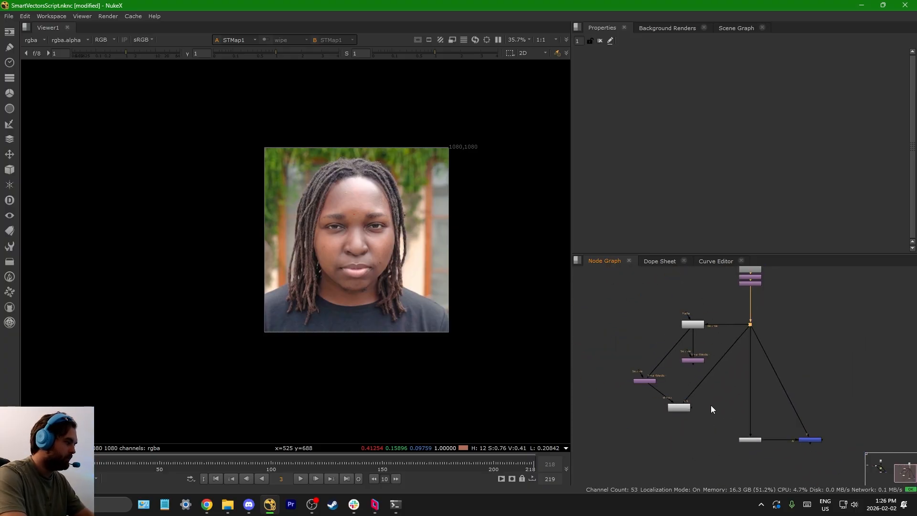
Step: Insert STMap1 inline above Premult2 and feed its stmap input from VectorDistort2, aligned beside it
scroll(652, 386, "up", 3)
left_click_drag(704, 422, 834, 347)
left_click(731, 345)
key("1")
middle_click_drag(736, 345, 663, 354)
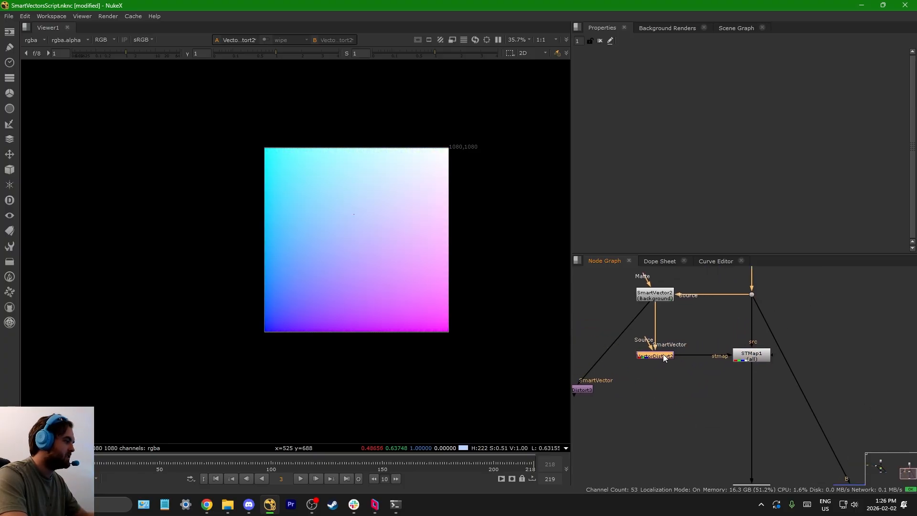
double_click(663, 354)
Step: View STMap1's output and play the sequence to check the stabilised face, stopping around frame 80
double_click(733, 357)
key("1")
scroll(339, 242, "up", 4)
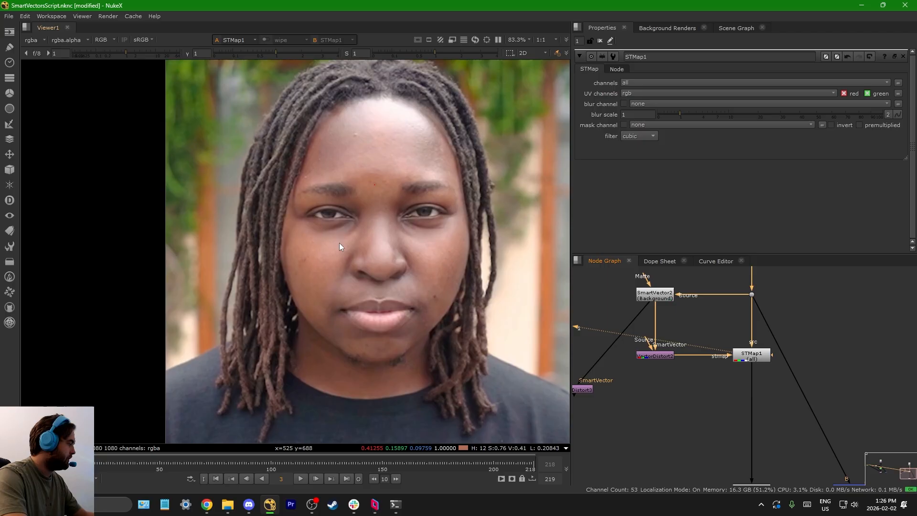
left_click(301, 478)
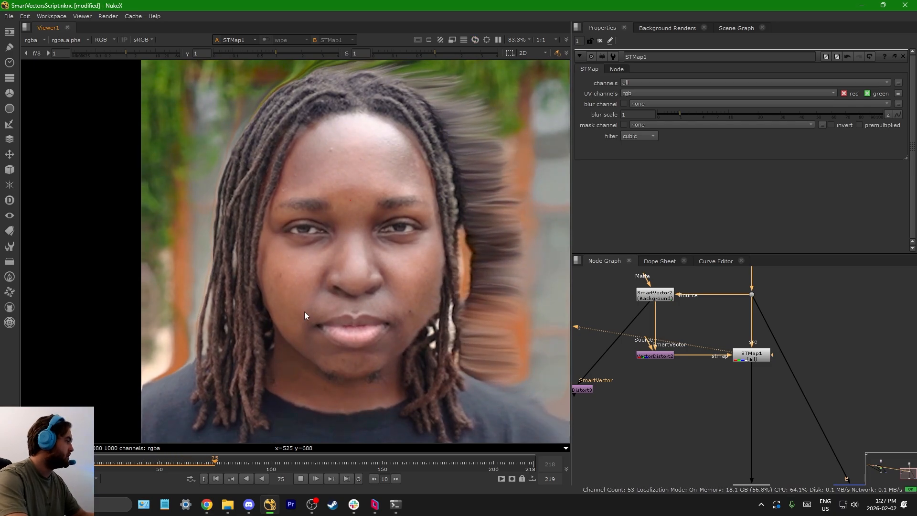
left_click(301, 479)
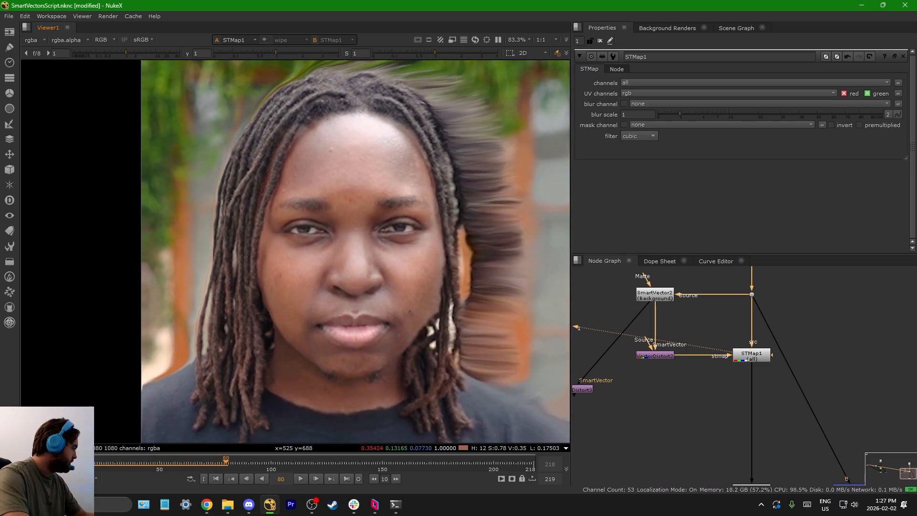
Step: Return to frame 3 and insert a RotoPaint node directly above STMap1
left_click(55, 463)
mouse_move(710, 377)
middle_mouse_down()
mouse_move(663, 338)
mouse_move(717, 365)
middle_mouse_up()
scroll(717, 363, "down", 2)
left_click_drag(665, 375, 781, 338)
left_click_drag(781, 337, 657, 382)
scroll(767, 352, "up", 2)
left_click_drag(743, 352, 743, 388)
scroll(719, 356, "up", 3)
left_click(719, 354)
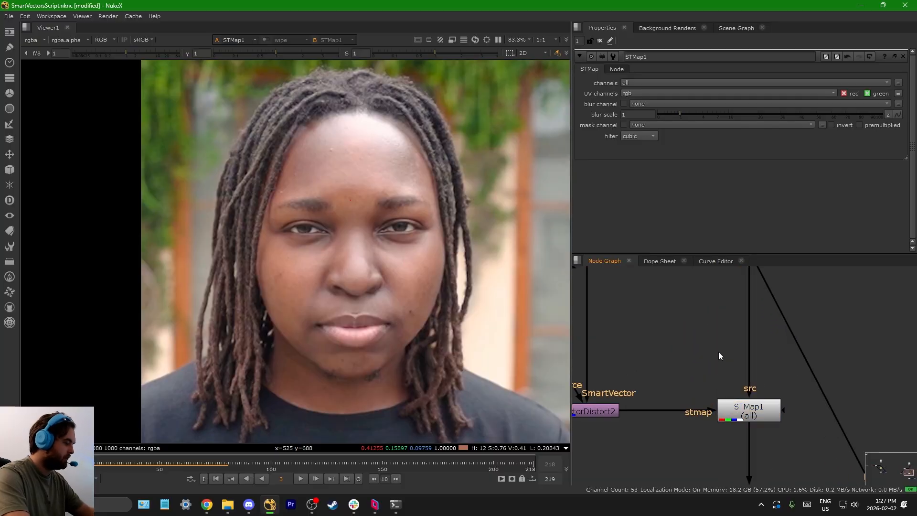
key("p")
Step: Paint over the spots on the forehead and both cheeks with the RotoPaint Blur brush at size 25
scroll(351, 145, "up", 8)
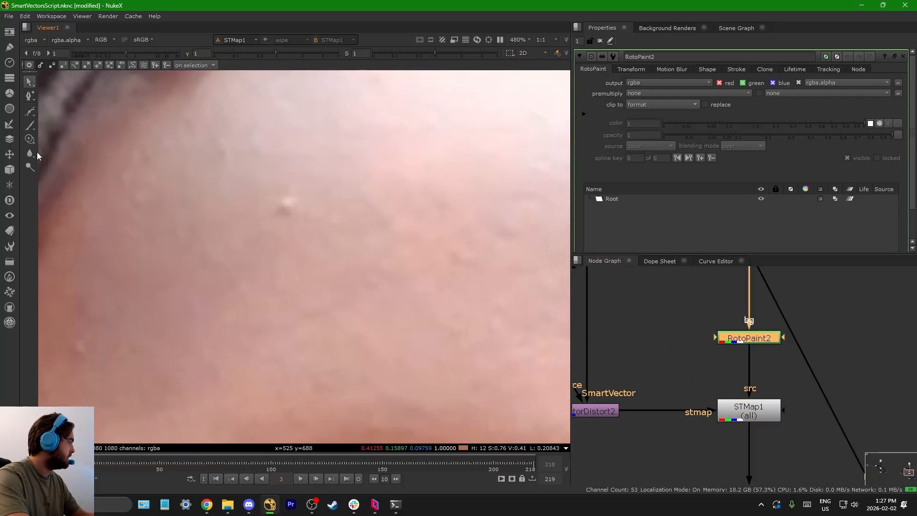
left_click(30, 153)
left_click(287, 205)
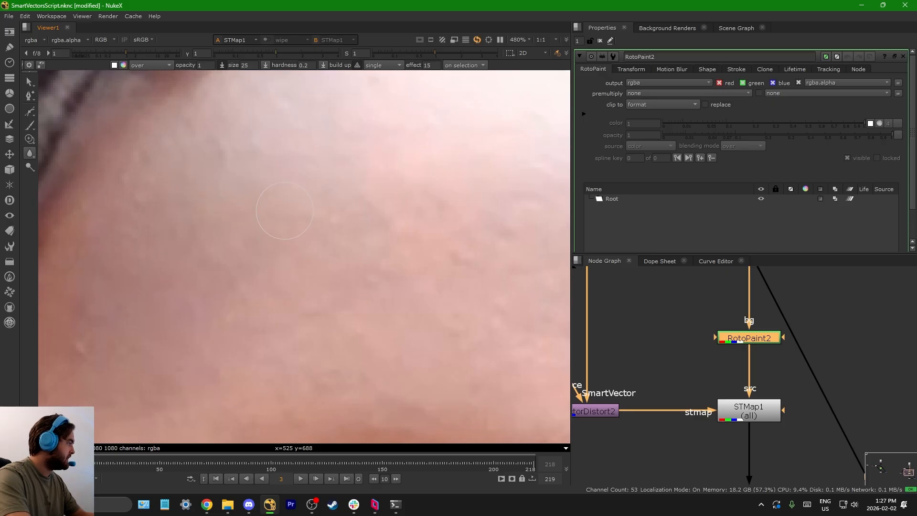
left_click(277, 215)
scroll(276, 196, "down", 8)
middle_click_drag(372, 413, 357, 335)
scroll(357, 336, "up", 5)
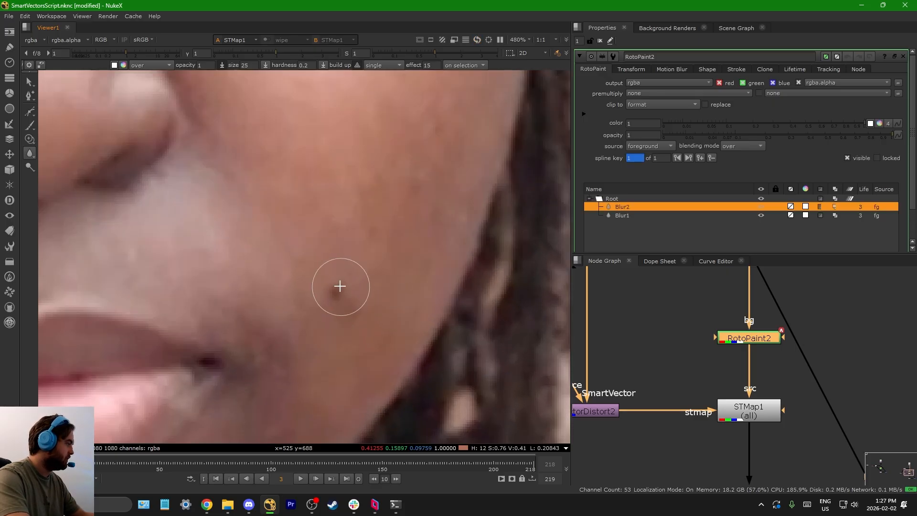
left_click_drag(338, 286, 352, 317)
scroll(352, 317, "down", 4)
scroll(186, 220, "up", 4)
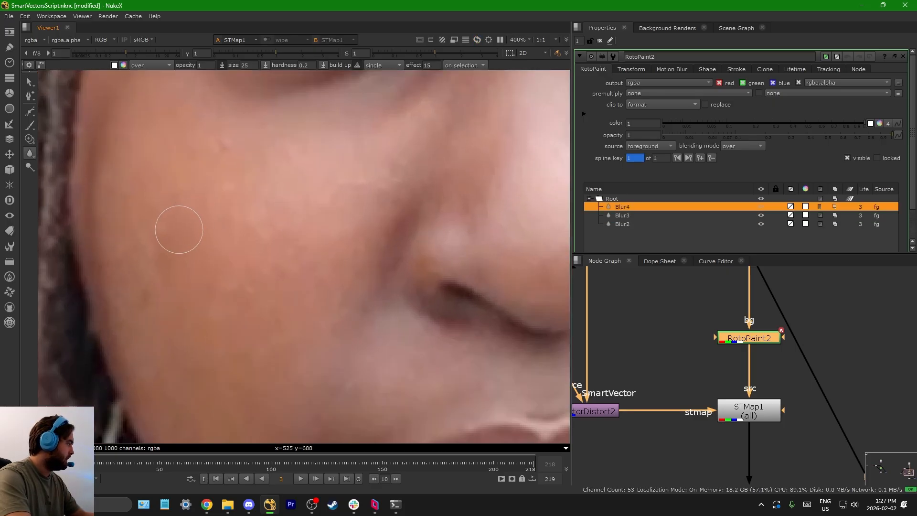
left_click_drag(179, 225, 179, 241)
scroll(178, 242, "down", 4)
Step: Set the lifetime of the strokes Blur1 to Blur4 in RotoPaint2 to all frames
left_click_drag(691, 438, 784, 371)
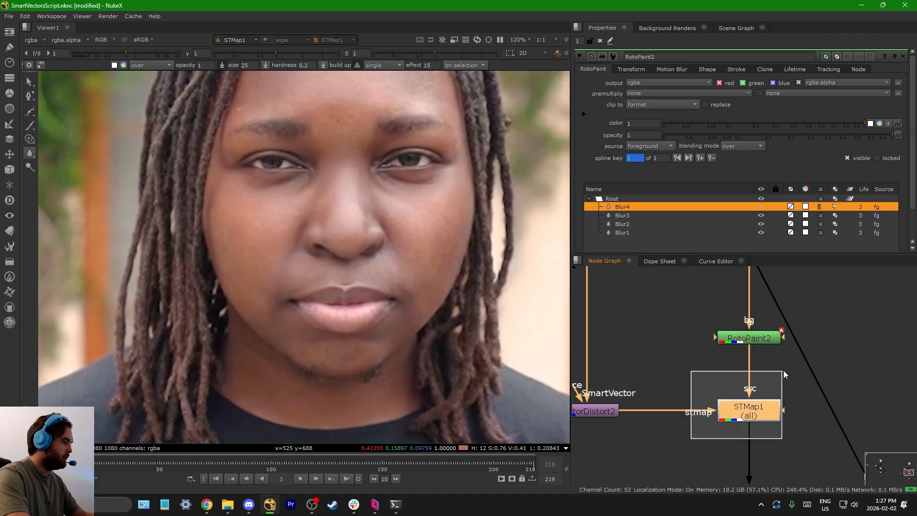
left_click(767, 340)
left_click(862, 233, "shift")
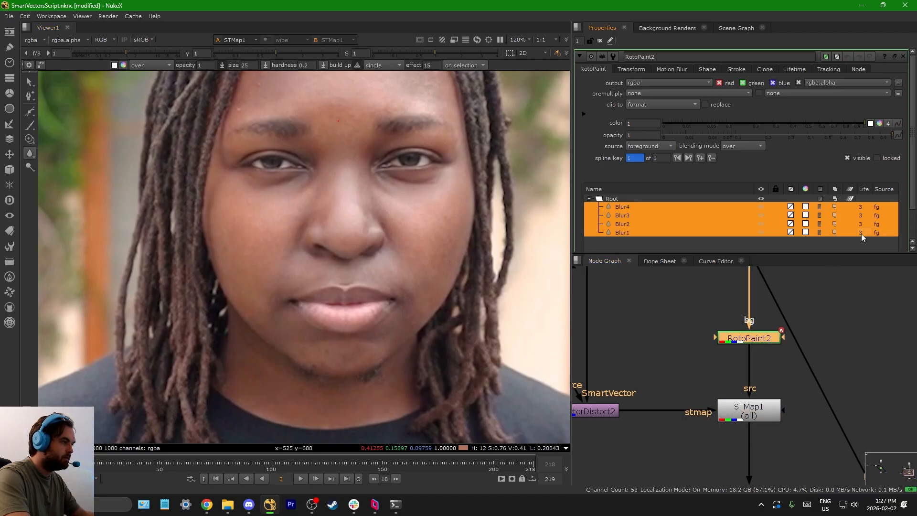
right_click(862, 233)
left_click(867, 221)
Step: View STMap1's output at frame 88 and inspect the painted forehead up close
scroll(676, 387, "down", 4)
scroll(695, 421, "up", 3)
left_click_drag(692, 422, 752, 364)
key("1")
middle_click_drag(315, 161, 294, 270)
scroll(294, 271, "down", 2)
left_click(244, 465)
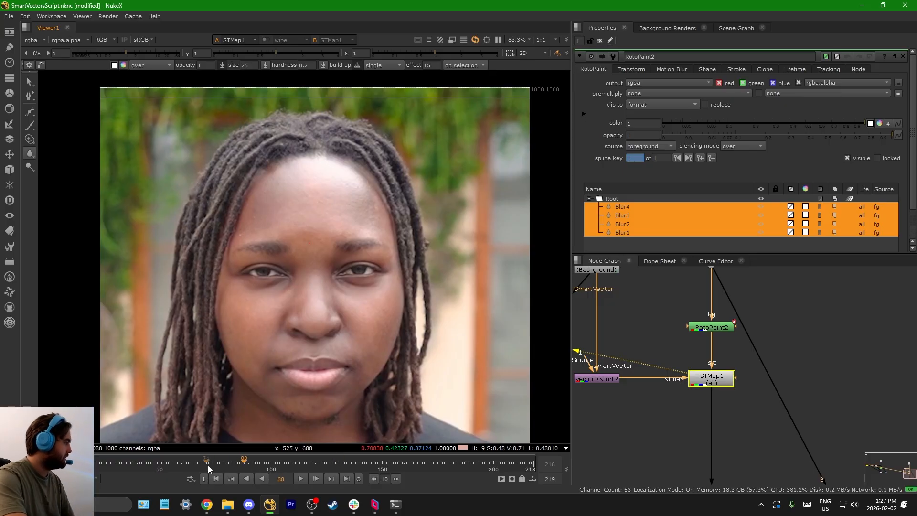
scroll(289, 198, "up", 4)
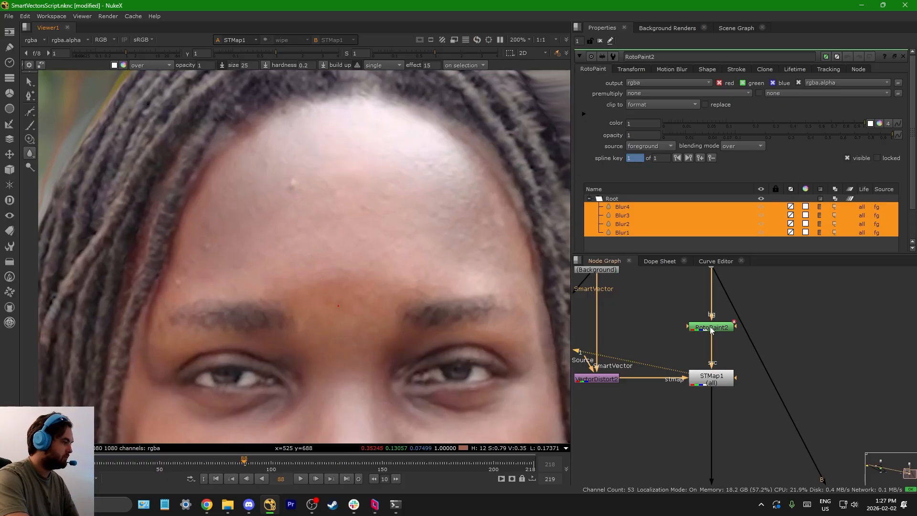
Step: Move RotoPaint2 from above STMap1 to directly below it and view its output
left_click(712, 329)
key("1")
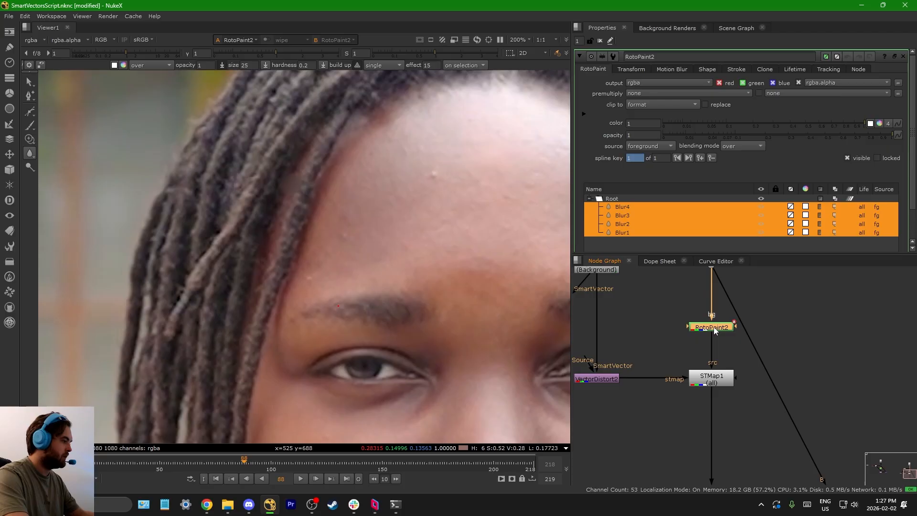
left_click_drag(720, 332, 719, 413)
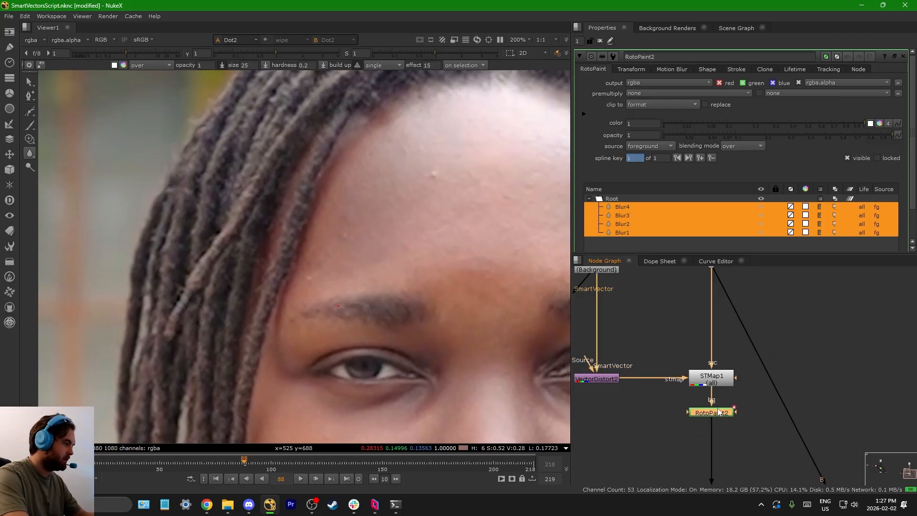
key("1")
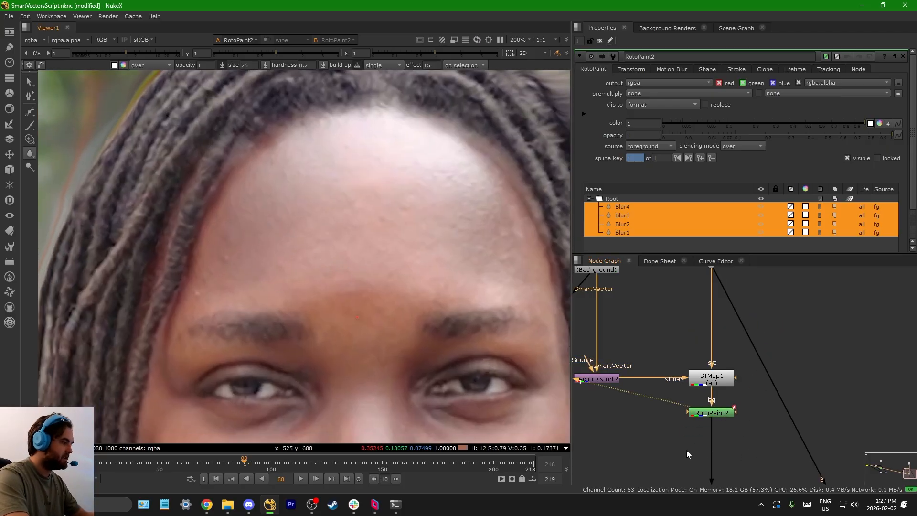
Step: Compare the face at frame 20 with RotoPaint2 disabled and enabled
scroll(708, 418, "up", 3)
left_click(642, 393)
scroll(338, 266, "down", 3)
left_click_drag(169, 464, 95, 466)
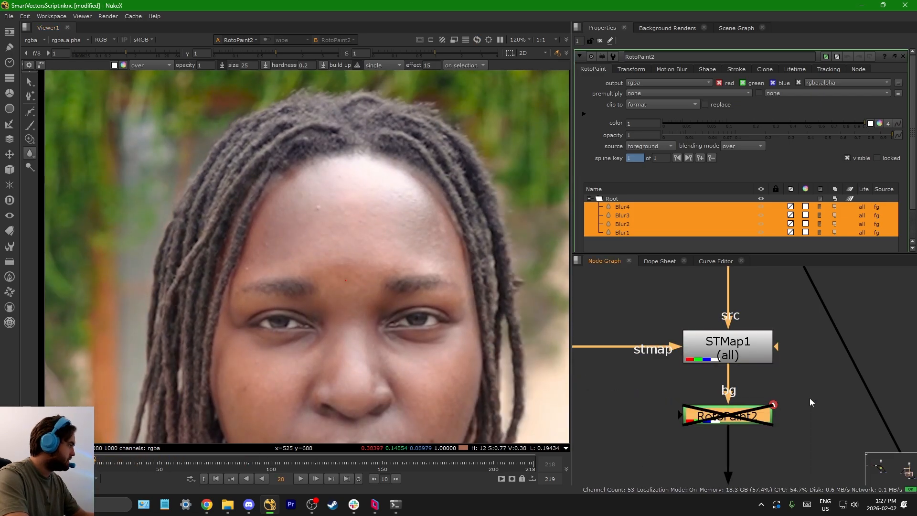
left_click(752, 413)
Step: Duplicate STMap1 and insert the copy between RotoPaint2 and Premult2
scroll(753, 413, "down", 5)
middle_click_drag(683, 393, 741, 403)
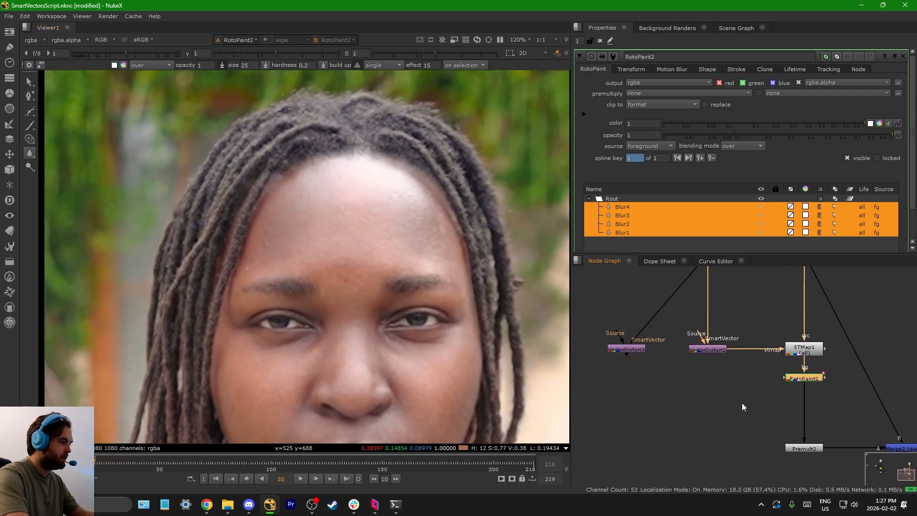
left_click(800, 356)
key("ctrl+c")
left_click(758, 403)
key("ctrl+v")
left_click_drag(760, 403, 819, 416)
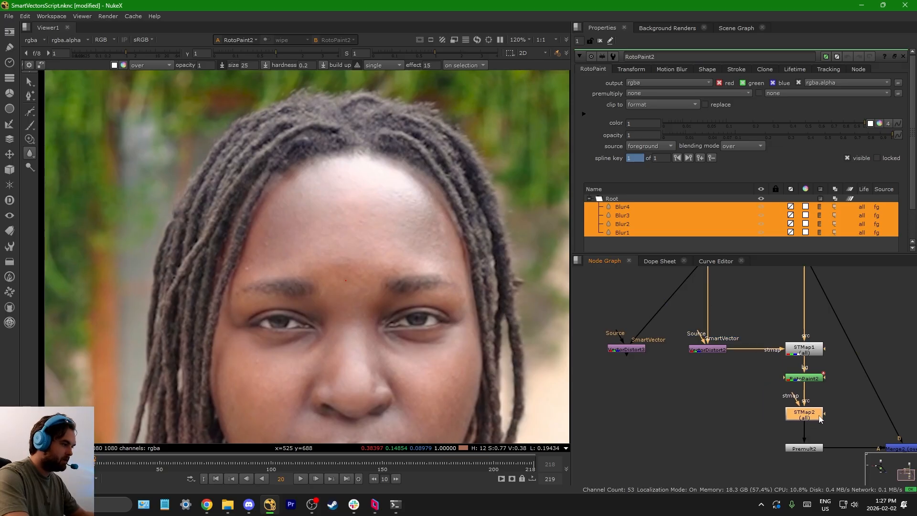
Step: Connect STMap2's stmap input to VectorDistort3 and tidy VectorDistort3's position in the graph
mouse_move(604, 387)
left_mouse_down()
mouse_move(615, 368)
mouse_move(607, 375)
left_mouse_up()
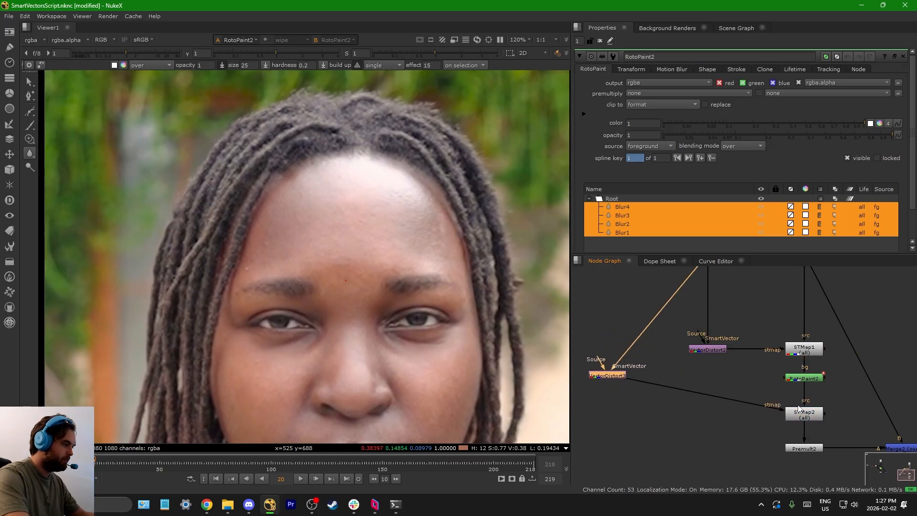
scroll(798, 405, "up", 3)
left_click_drag(806, 418, 806, 435)
Step: Copy the Roto node from the first SmartVector setup and paste it between RotoPaint2 and STMap2
left_click(816, 362)
scroll(831, 380, "down", 6)
middle_click_drag(590, 366, 748, 394)
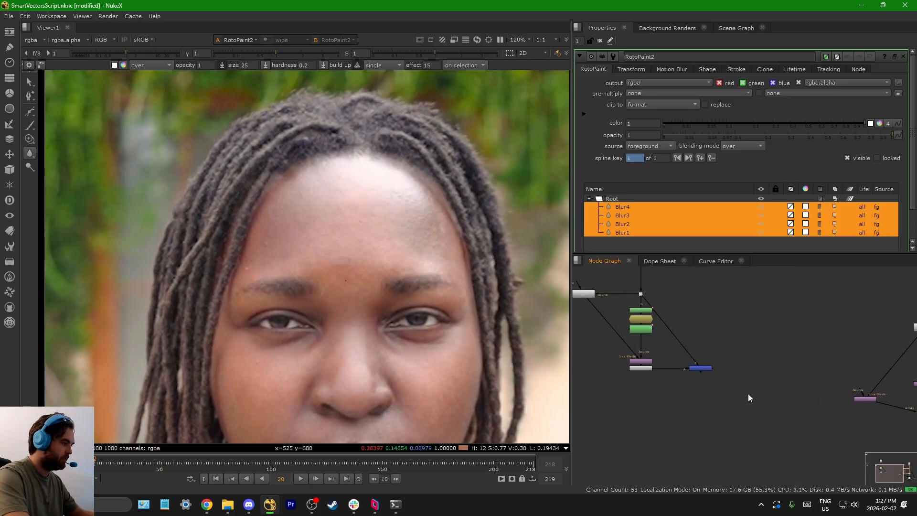
left_click(647, 331)
key("ctrl+c")
scroll(647, 331, "down", 6)
scroll(769, 370, "up", 5)
scroll(721, 340, "up", 6)
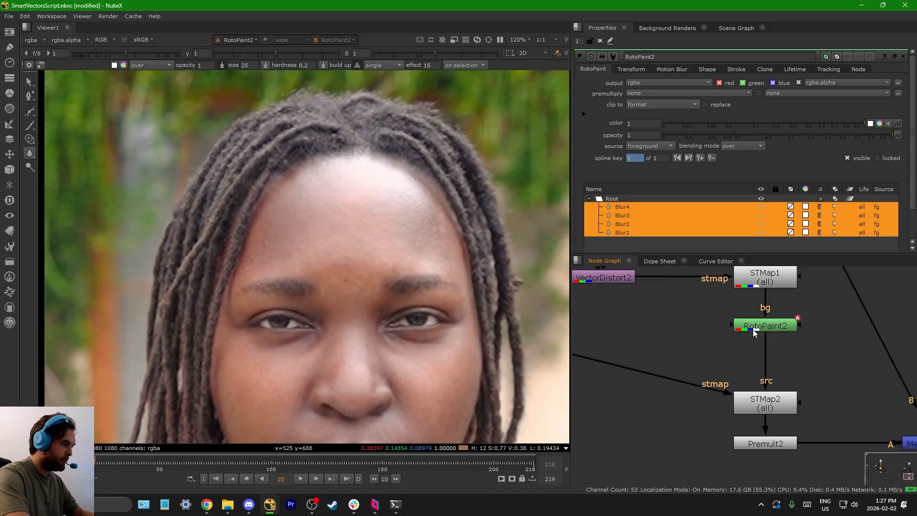
left_click(753, 328)
key("ctrl+v")
Step: View Premult2's output and examine the isolated forehead patch up close
scroll(703, 344, "down", 5)
scroll(736, 382, "up", 3)
left_click(712, 377)
key("1")
middle_click_drag(323, 225, 290, 192)
scroll(301, 187, "up", 1)
scroll(302, 174, "up", 8)
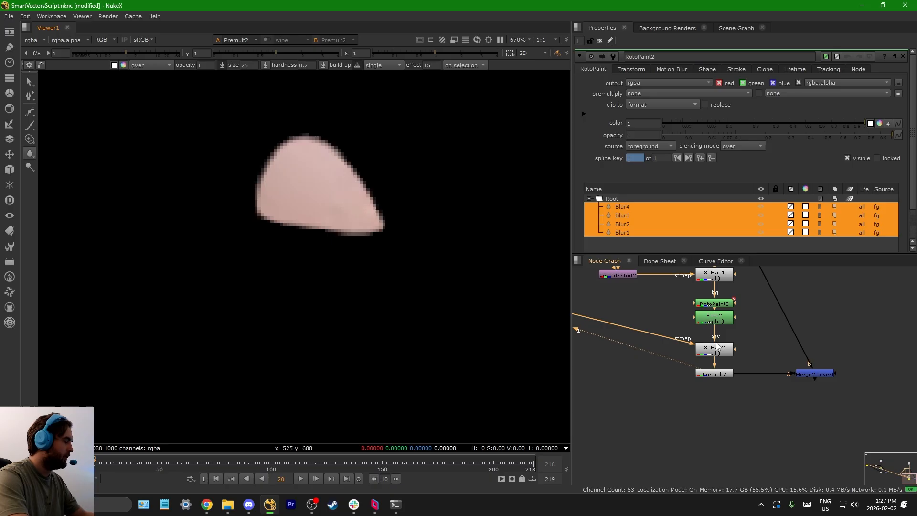
scroll(715, 338, "up", 2)
Step: View RotoPaint2's output and check the stabilised face at frame 91
left_click(710, 329)
key("1")
scroll(320, 208, "down", 8)
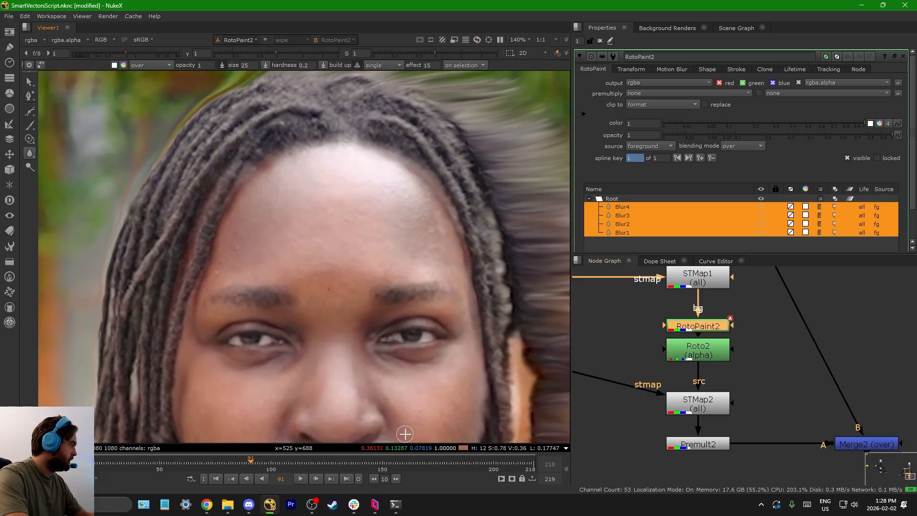
Step: View Merge2's output to check the painted patch composited over the original plate
scroll(740, 352, "down", 4)
scroll(701, 403, "up", 2)
left_click(752, 391)
left_click(854, 392)
key("1")
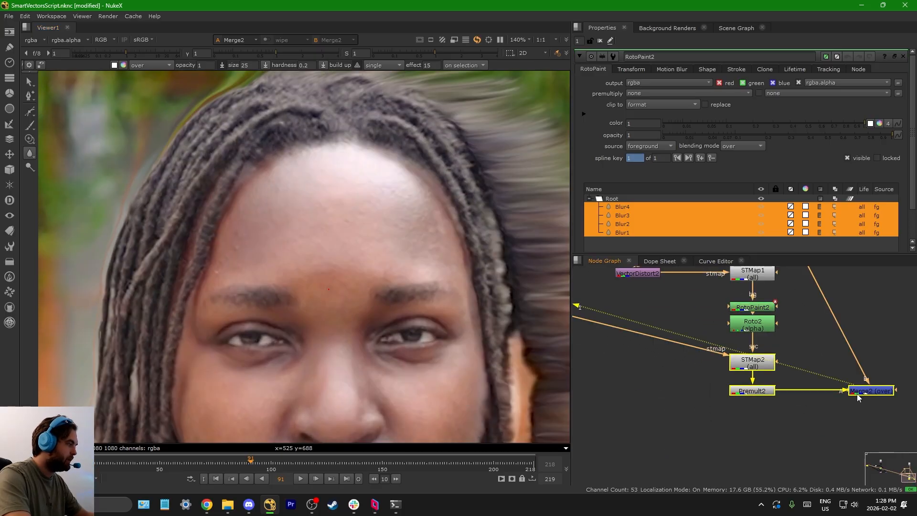
Step: Compare the first setup's merged result with the Merge2 output of the second setup at frame 91
scroll(855, 392, "down", 5)
middle_click_drag(628, 365, 690, 386)
scroll(637, 368, "up", 2)
left_click_drag(620, 373, 680, 327)
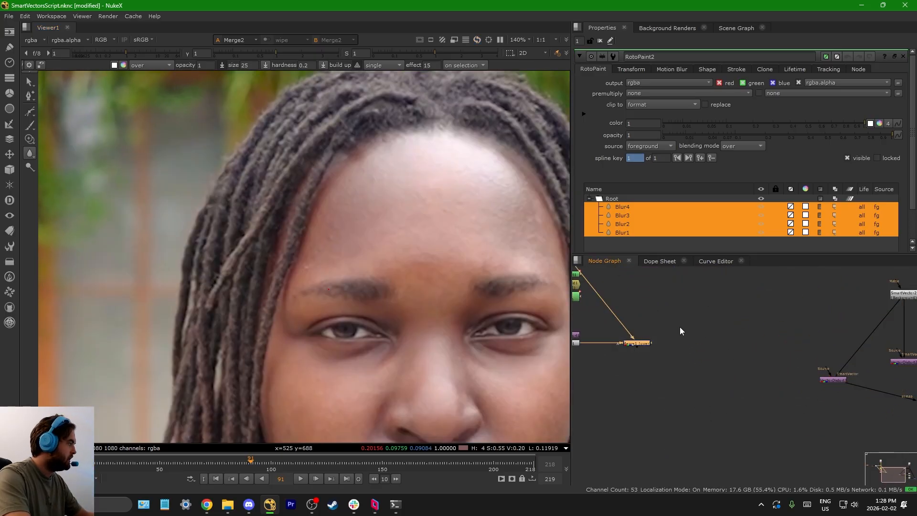
key("1")
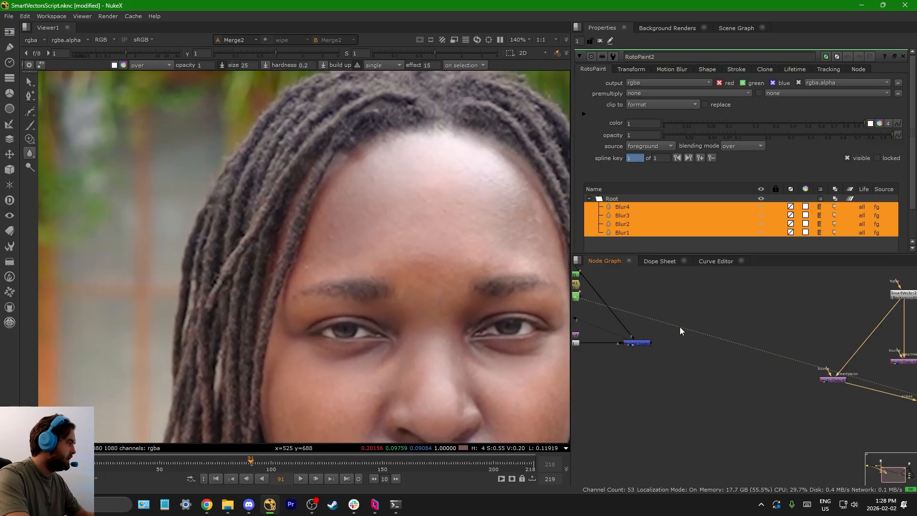
scroll(679, 325, "down", 3)
left_click(857, 379)
key("1")
middle_click_drag(779, 353, 669, 360)
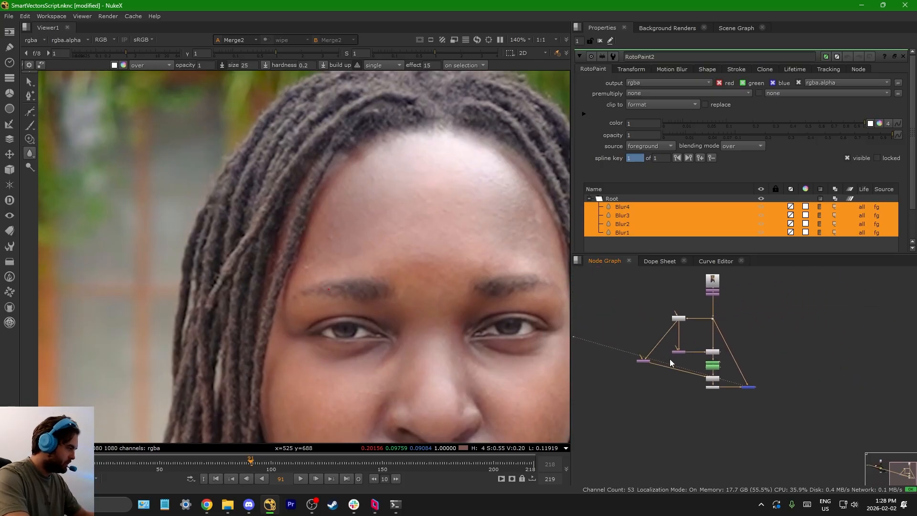
Step: Examine RotoPaint2 and how it sits between STMap1, Roto2 and STMap2 in the second setup
scroll(724, 358, "up", 8)
scroll(702, 387, "down", 6)
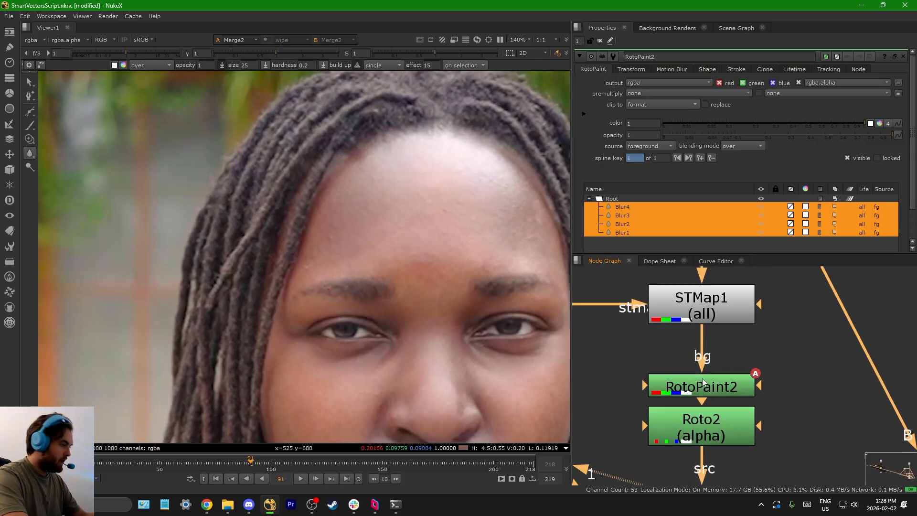
scroll(723, 364, "up", 3)
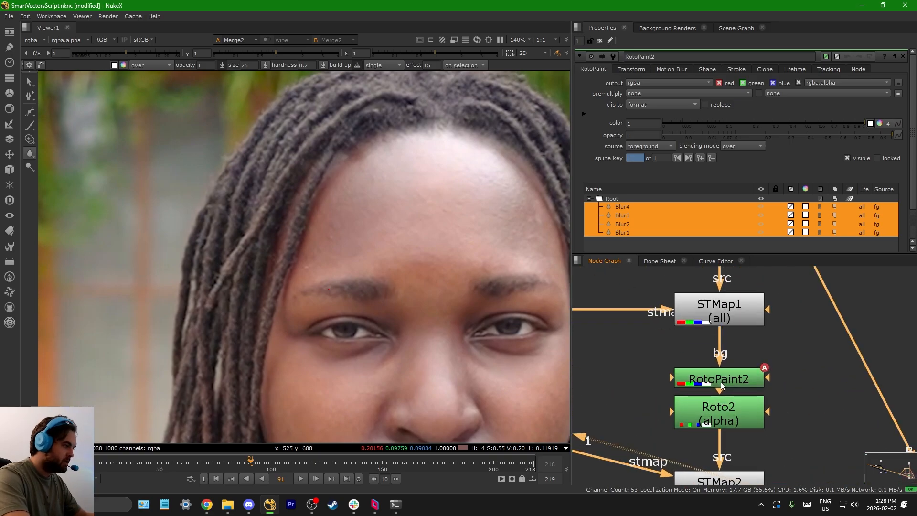
left_click(721, 381)
scroll(723, 380, "down", 8)
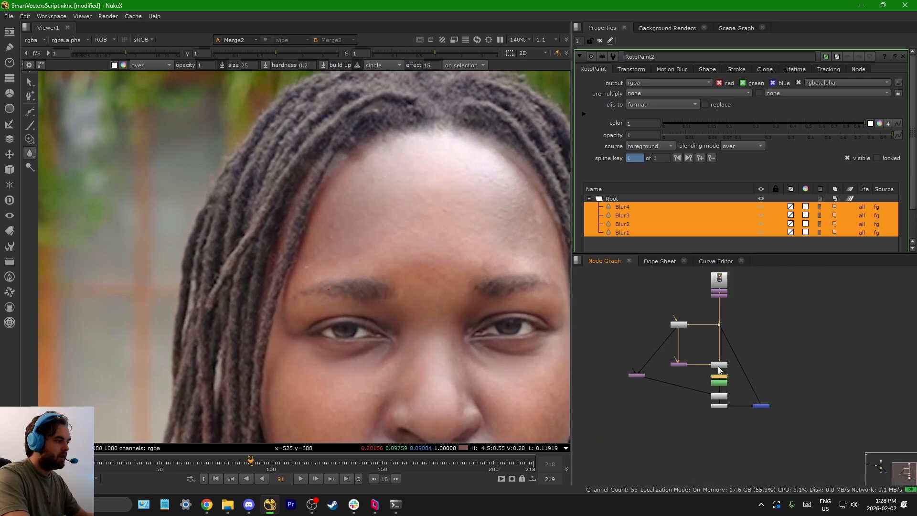
scroll(720, 369, "up", 8)
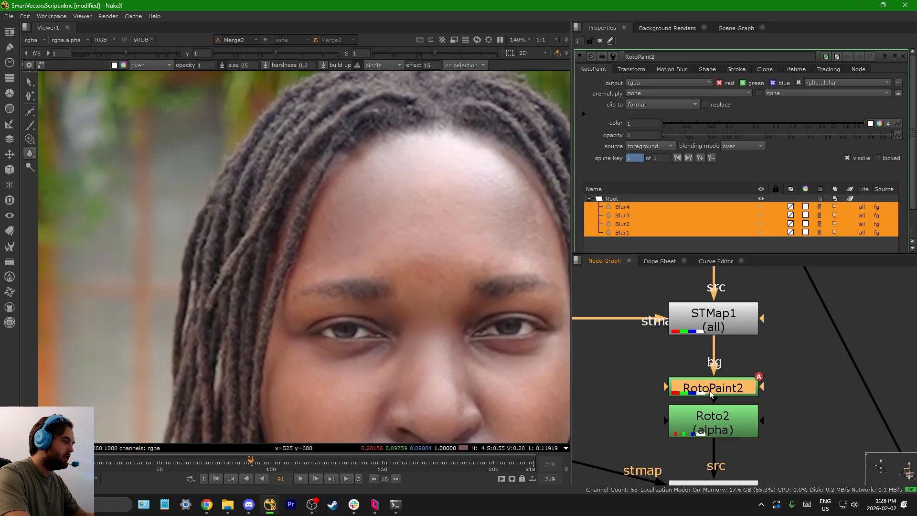
scroll(723, 390, "down", 4)
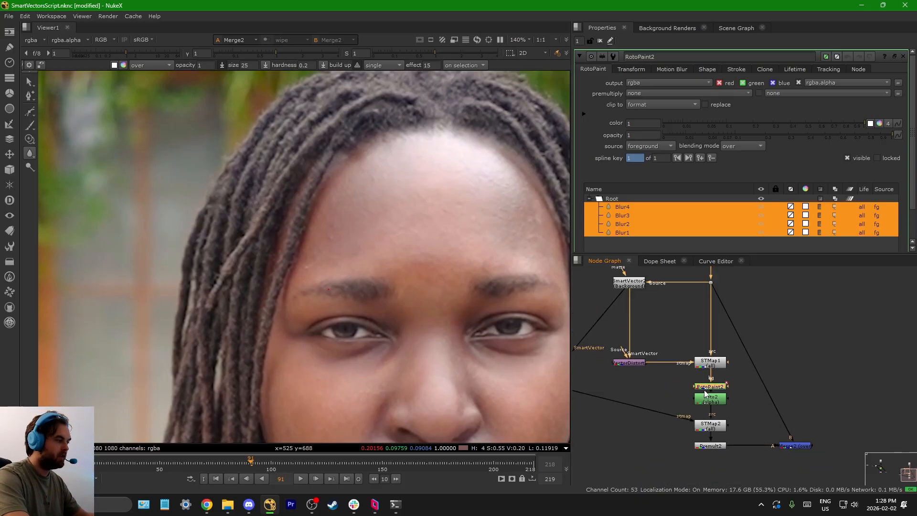
scroll(711, 384, "down", 6)
scroll(636, 307, "up", 4)
Step: Copy the second setup's Read, Transform and Crop nodes, paste them into an empty graph area and view the new Crop3
middle_click_drag(635, 310, 673, 320)
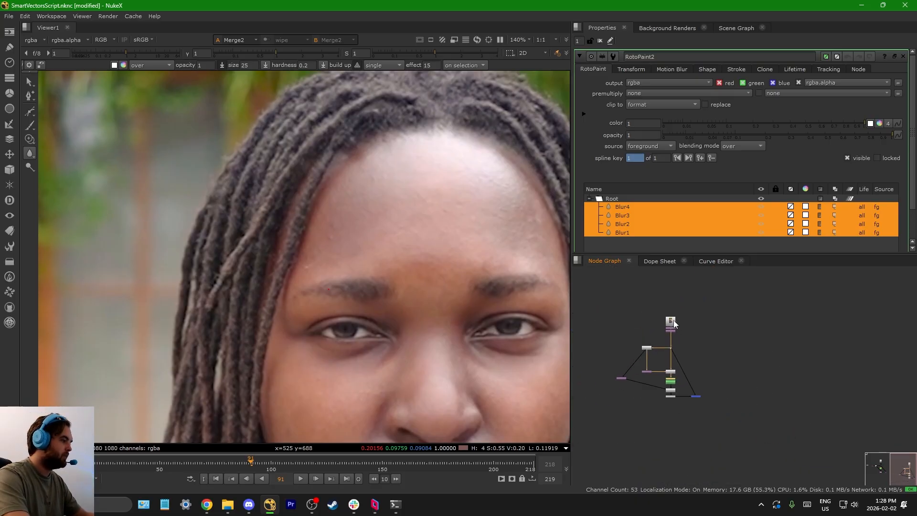
scroll(674, 321, "up", 5)
left_click_drag(638, 356, 718, 284)
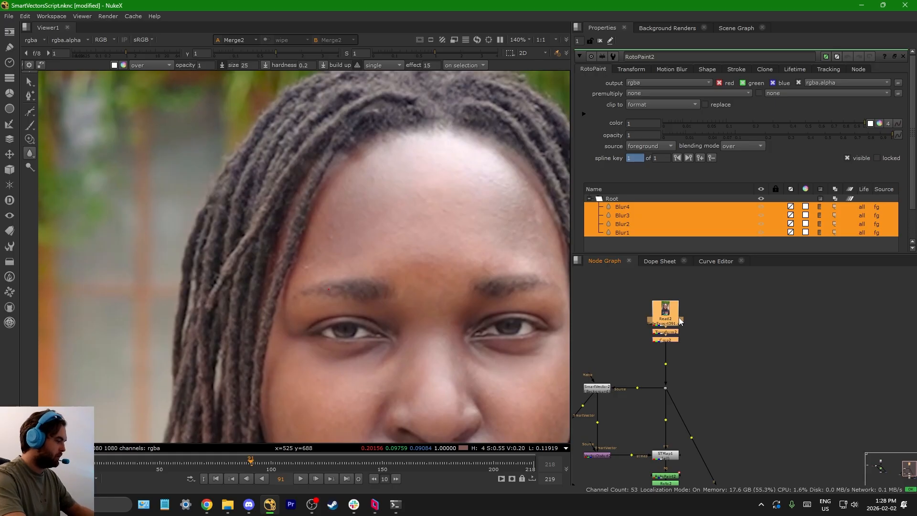
scroll(681, 319, "down", 5)
scroll(773, 320, "up", 3)
left_click(773, 322)
key("ctrl+v")
scroll(770, 343, "up", 4)
left_click_drag(832, 313, 833, 312)
key("1")
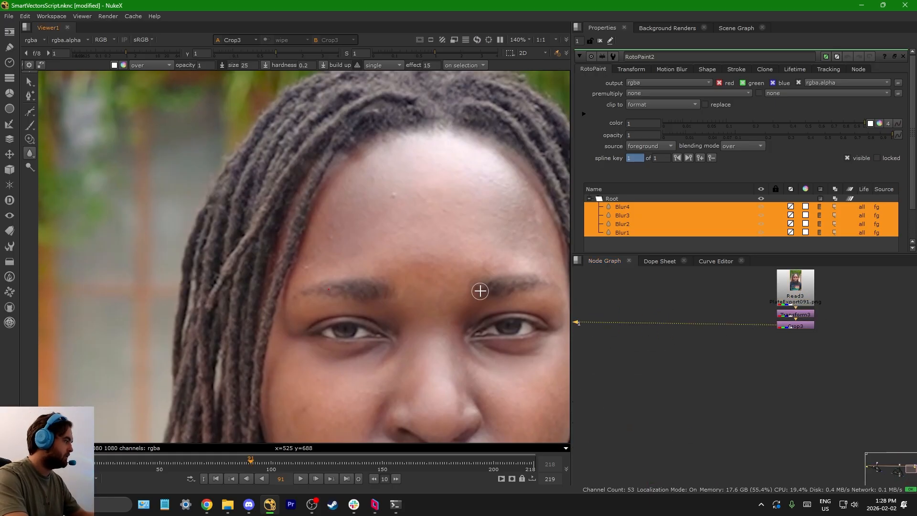
Step: Inspect the forehead skin detail on the plate and clear the open RotoPaint2 properties at frame 3
scroll(478, 282, "up", 6)
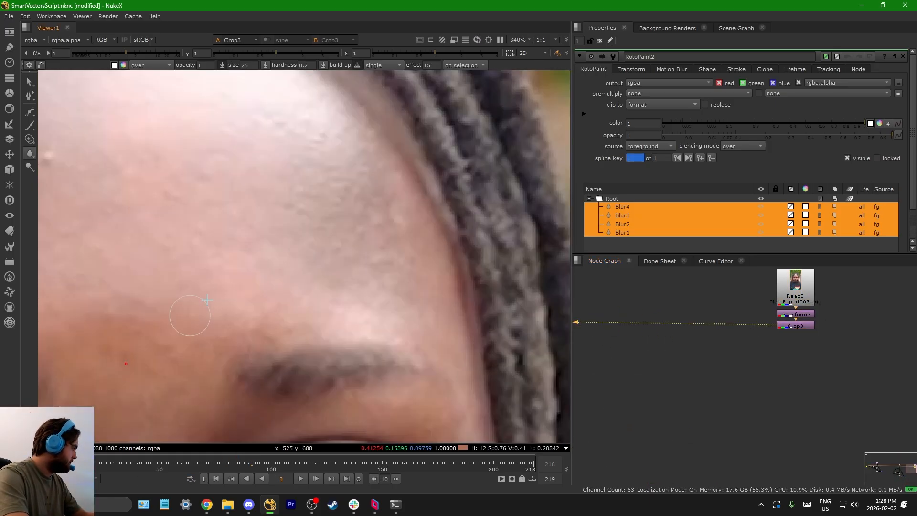
scroll(219, 260, "down", 4)
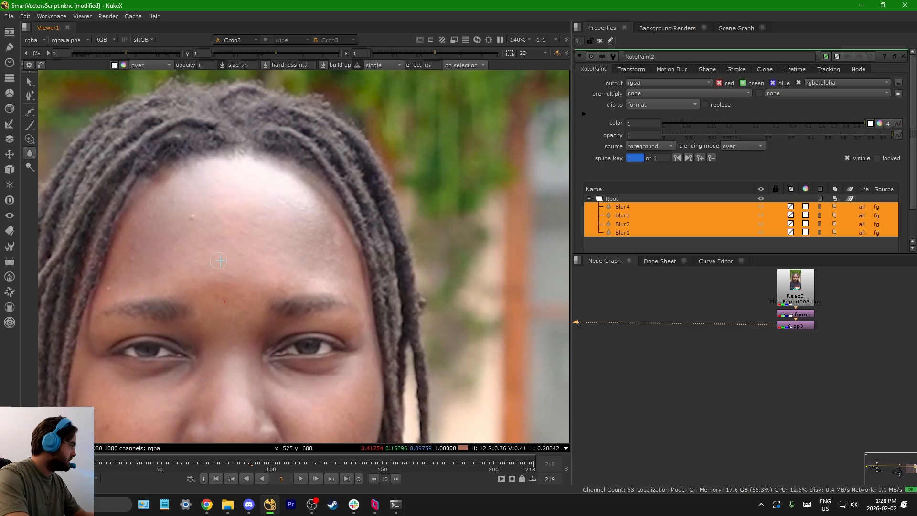
left_click(600, 41)
scroll(171, 221, "up", 5)
scroll(261, 185, "down", 5)
scroll(261, 202, "up", 5)
scroll(283, 193, "down", 6)
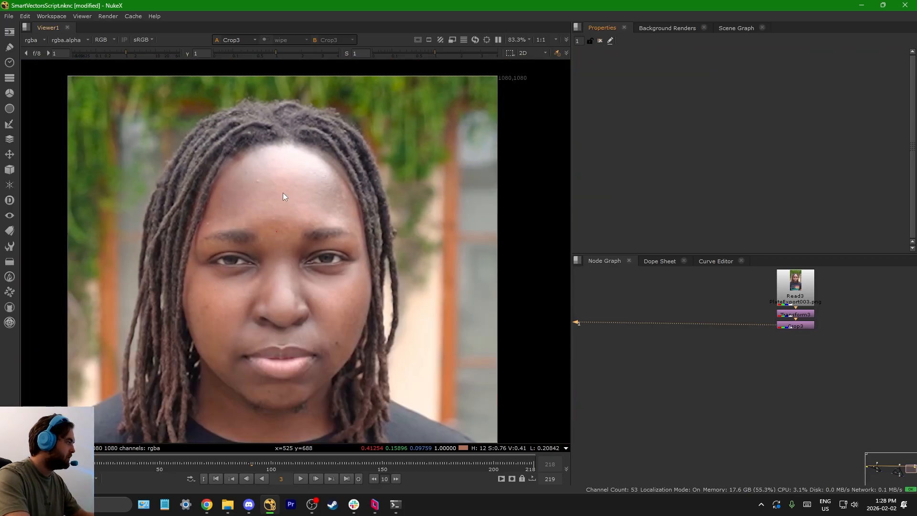
Step: Add a Tracker node, connect it to Crop3 and view it close on the light forehead bump
key("Tab")
type("track")
key("Return")
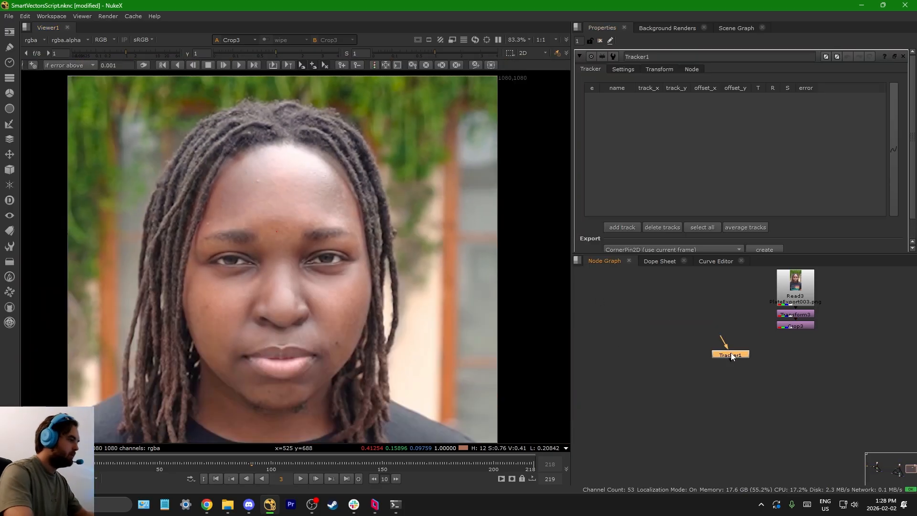
scroll(722, 338, "up", 2)
left_click_drag(723, 339, 822, 314)
left_click_drag(750, 371, 716, 355)
key("1")
scroll(258, 176, "up", 10)
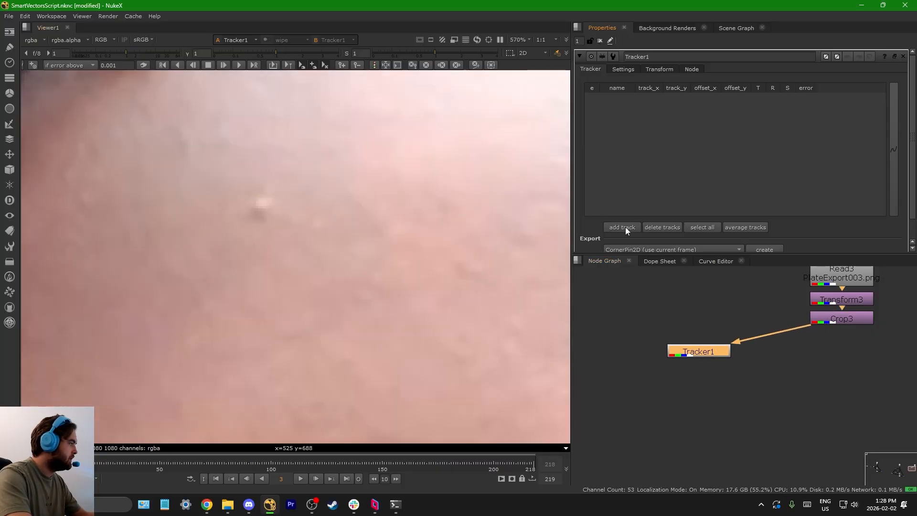
Step: Add a track centred on the light forehead bump and enlarge its search area
left_click(622, 227)
left_click_drag(293, 268, 257, 208)
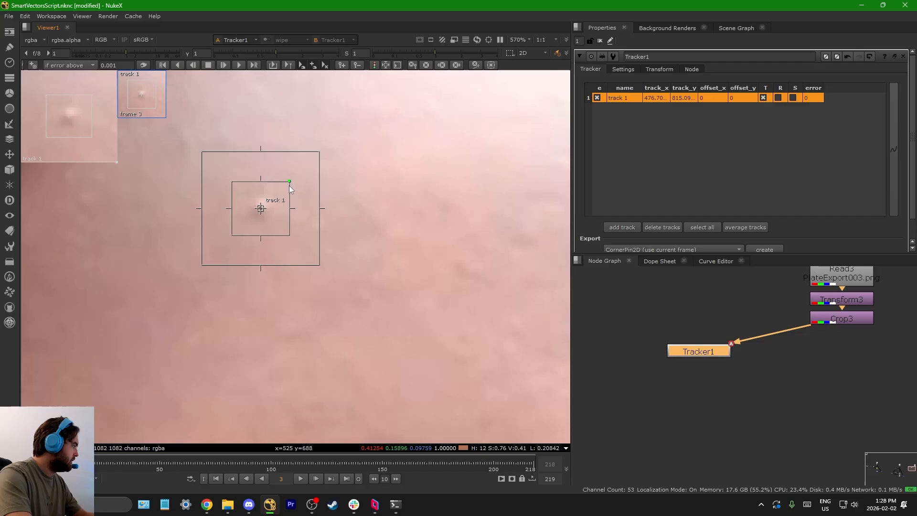
scroll(282, 206, "down", 5)
left_click_drag(302, 228, 311, 236)
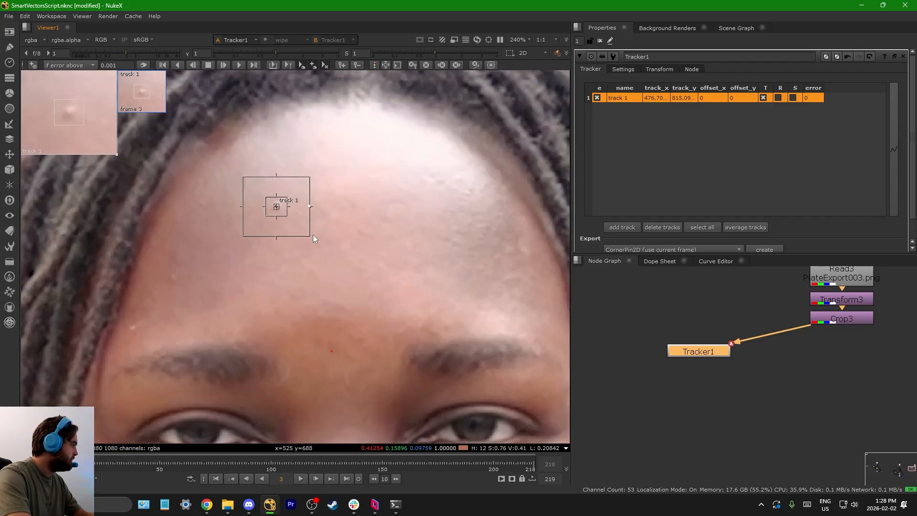
Step: Track the forehead point forward from frame 3 to 218 with a step of 5, stopping the process partway
left_click(254, 65)
key("Tab")
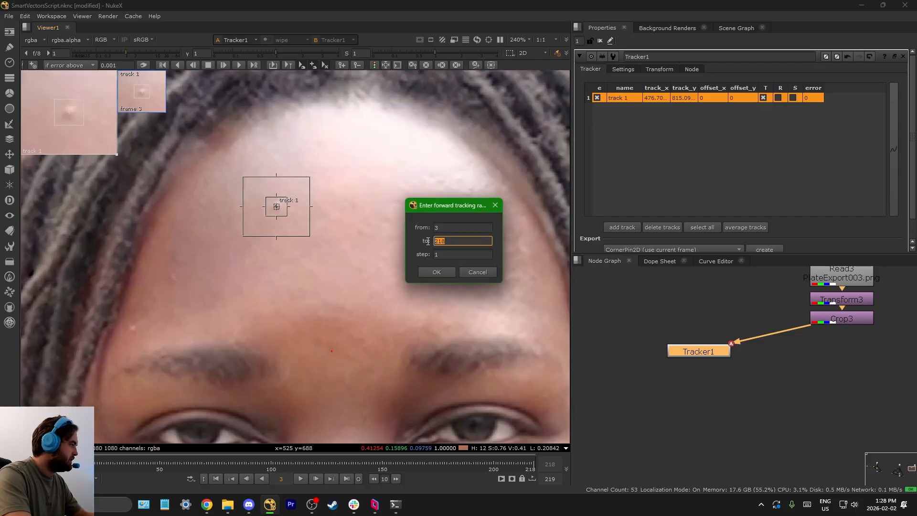
key("Tab")
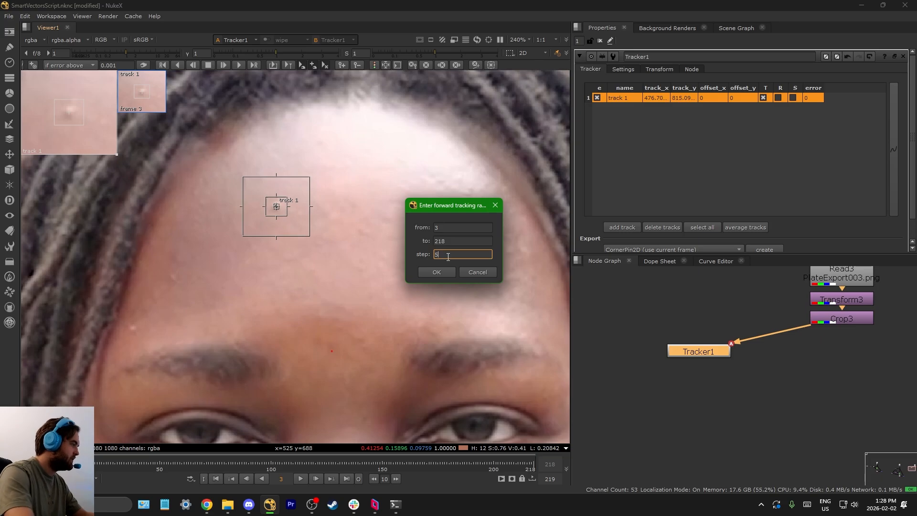
left_click(438, 271)
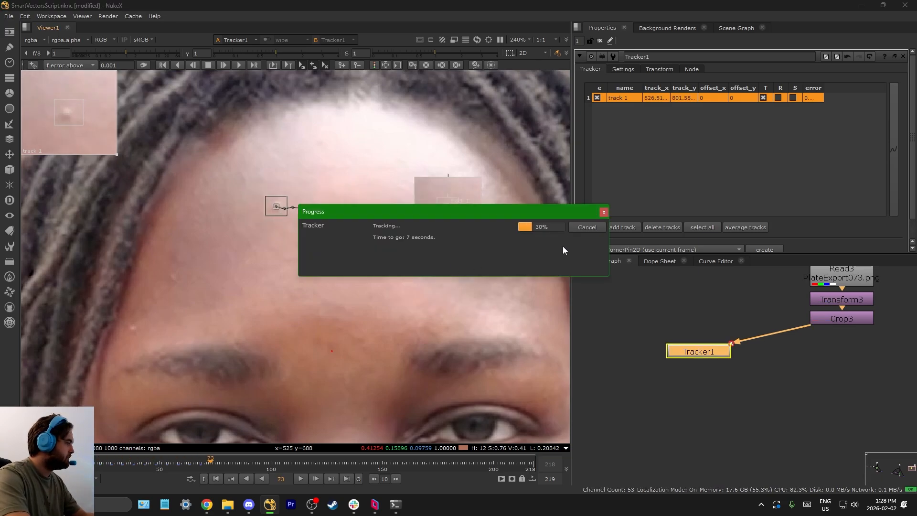
left_click(588, 227)
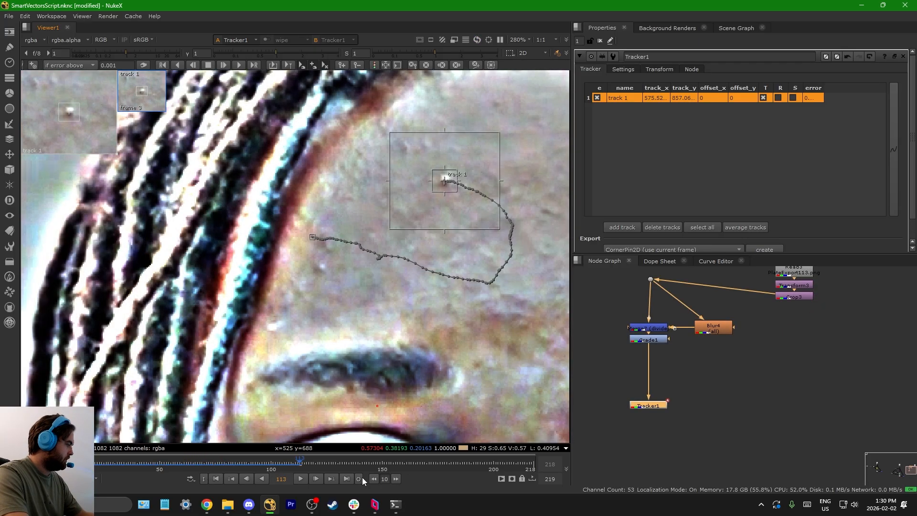
scroll(283, 298, "down", 4)
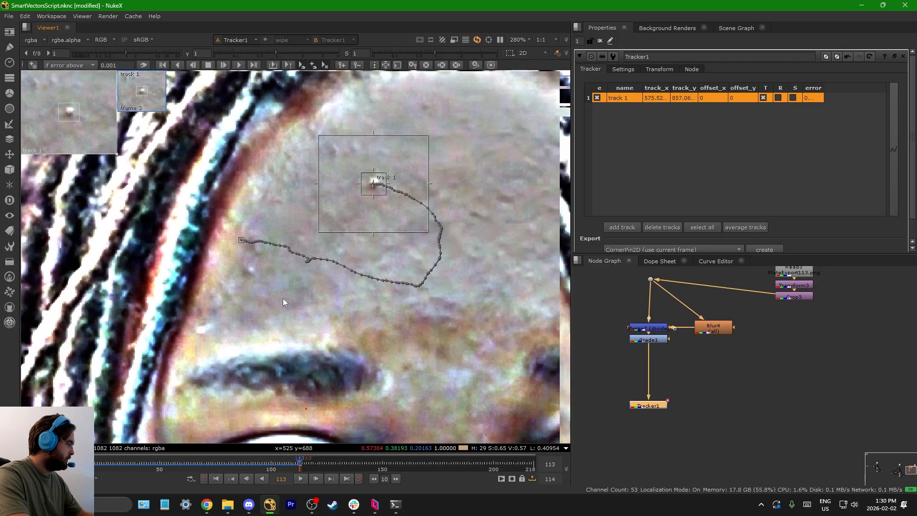
Step: Export a Transform (stabilize, baked) from Tracker1 and connect it below Crop3
scroll(696, 191, "down", 1)
left_click(704, 225)
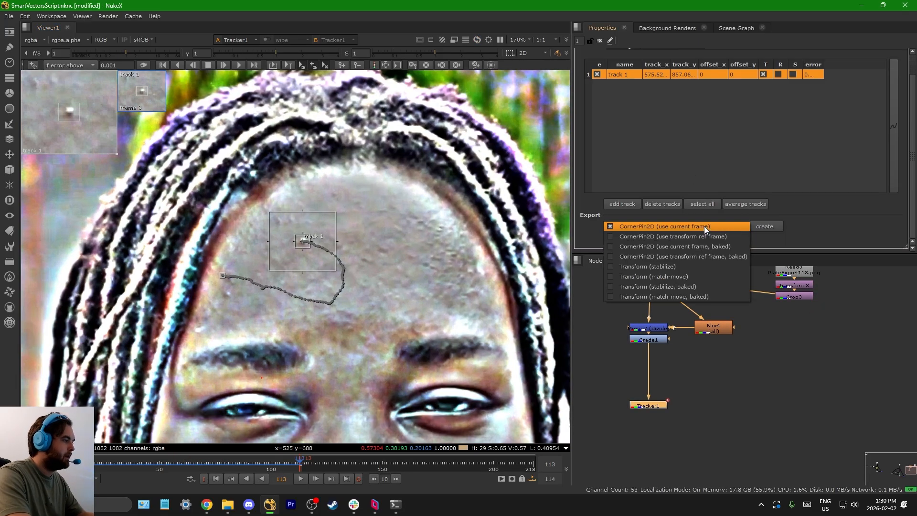
left_click(699, 287)
left_click(767, 227)
middle_click_drag(739, 400, 679, 389)
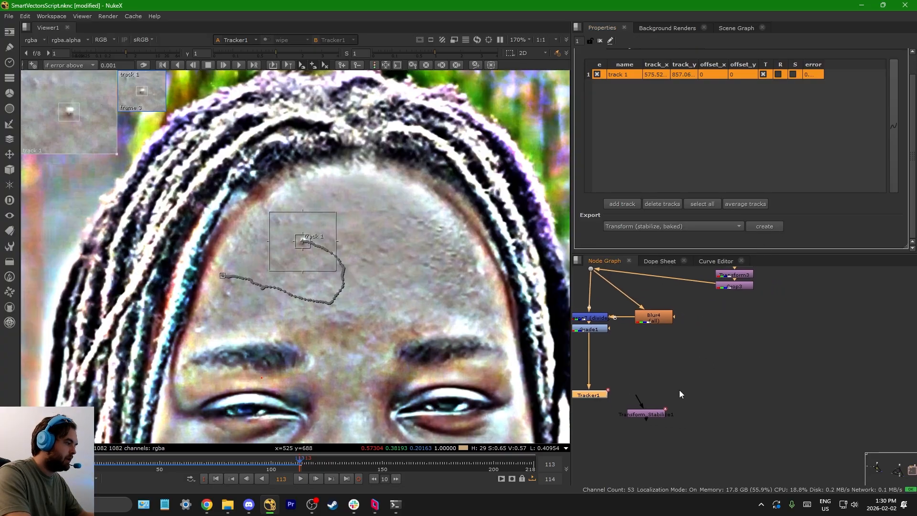
left_click_drag(652, 411, 735, 301)
left_click_drag(750, 384, 727, 387)
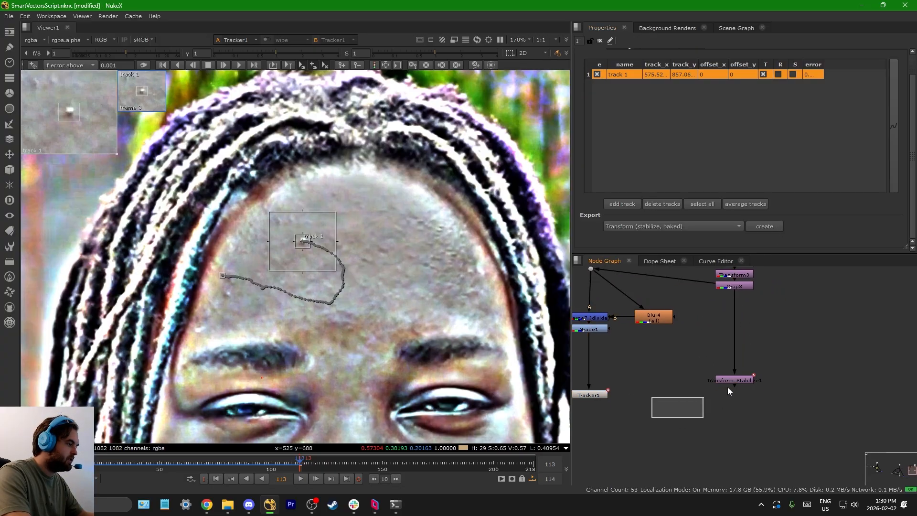
Step: View the stabilised transform's output, clear the properties and scrub back to frame 0 to check the forehead bump holds still
key("1")
left_click(600, 41)
scroll(277, 254, "up", 5)
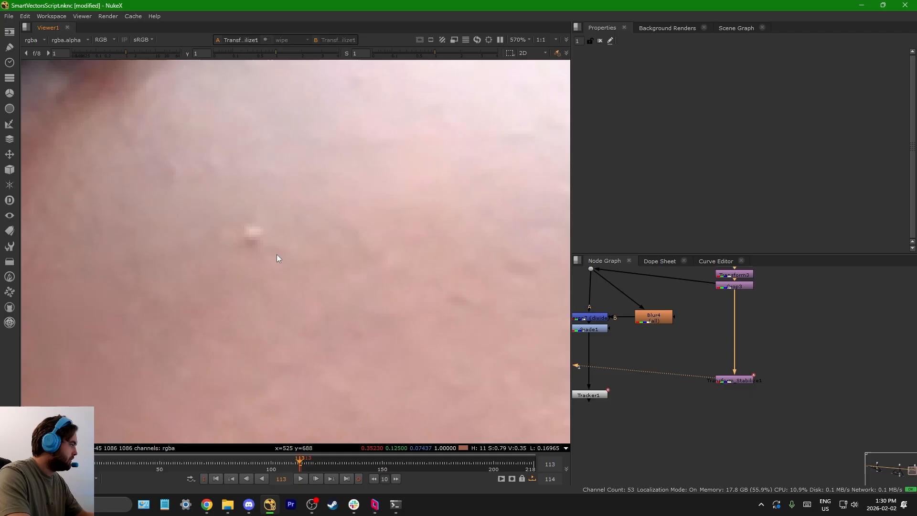
left_click_drag(287, 462, 98, 469)
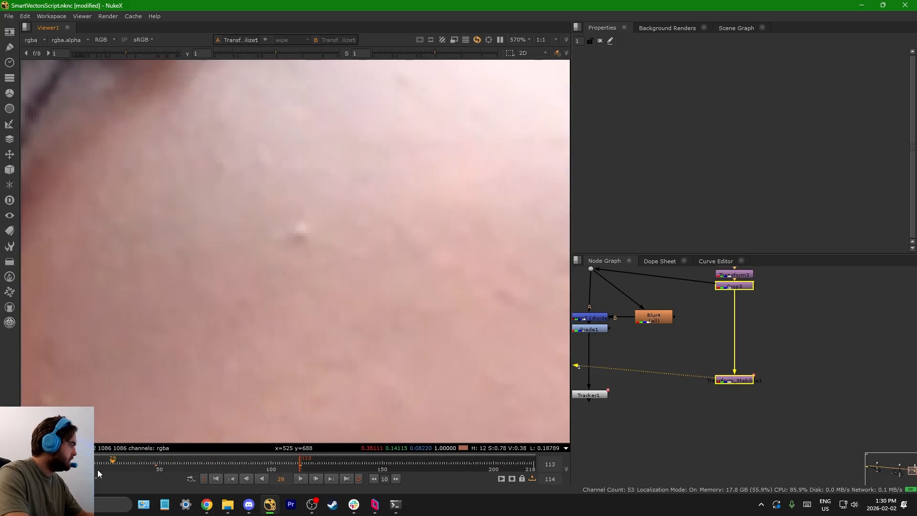
scroll(293, 230, "up", 2)
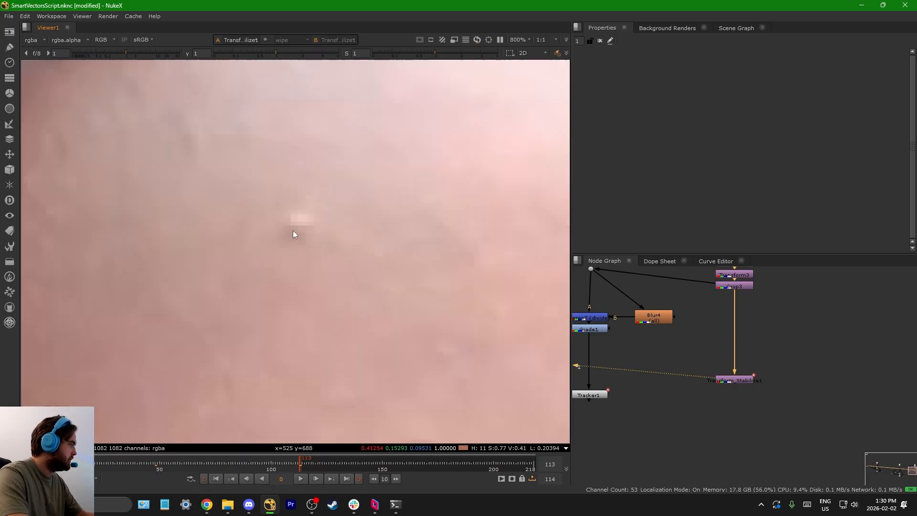
scroll(701, 335, "down", 3)
scroll(710, 372, "up", 2)
Step: Add a Crop node after the stabilising transform
scroll(774, 338, "down", 4)
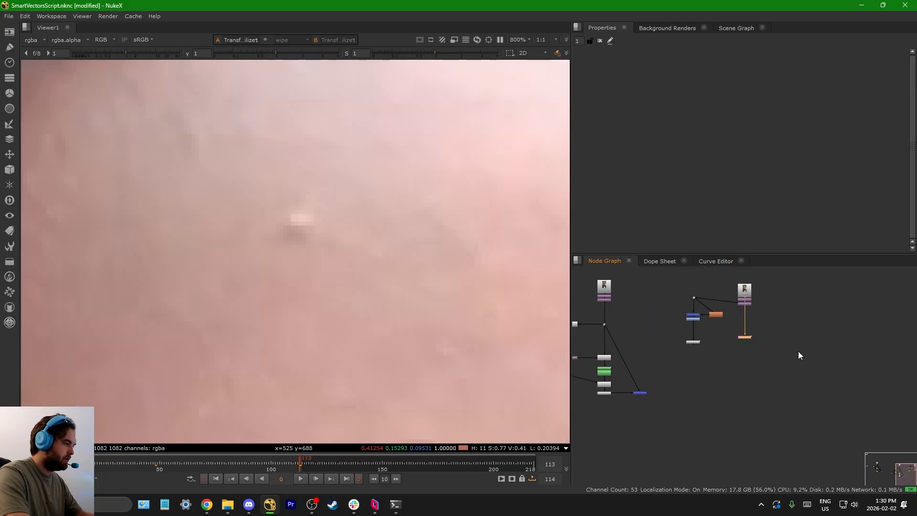
scroll(770, 340, "up", 5)
key("Tab")
type("crop")
key("Return")
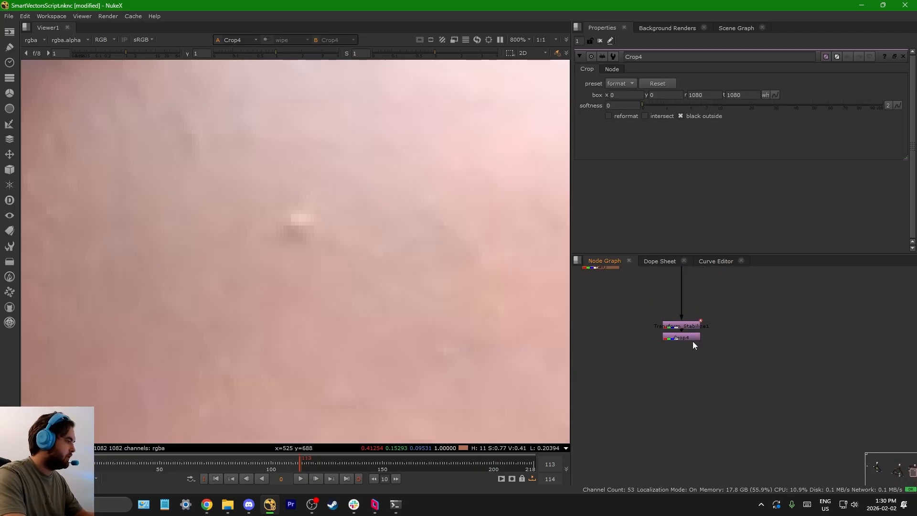
Step: View SmartVector2's output with the whole frame fitted in the viewer
scroll(743, 339, "down", 5)
scroll(704, 331, "up", 6)
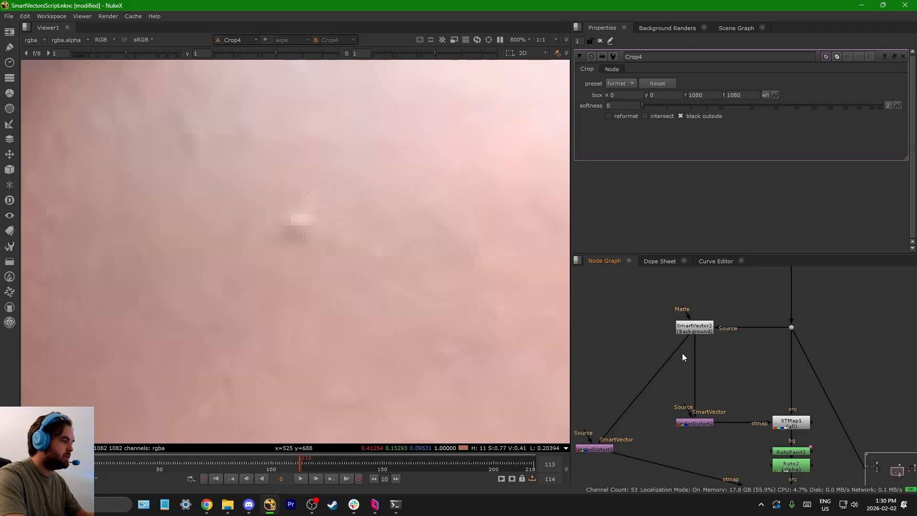
left_click(706, 330)
key("1")
key("f")
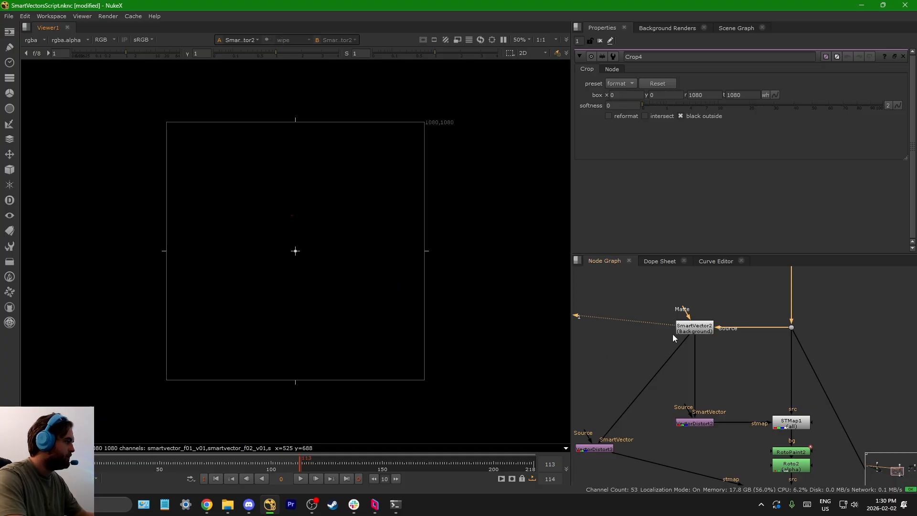
Step: View the source plate at the Dot beside SmartVector2 and the masked skin patches at Premult2
scroll(716, 334, "down", 1)
left_click(768, 302)
key("1")
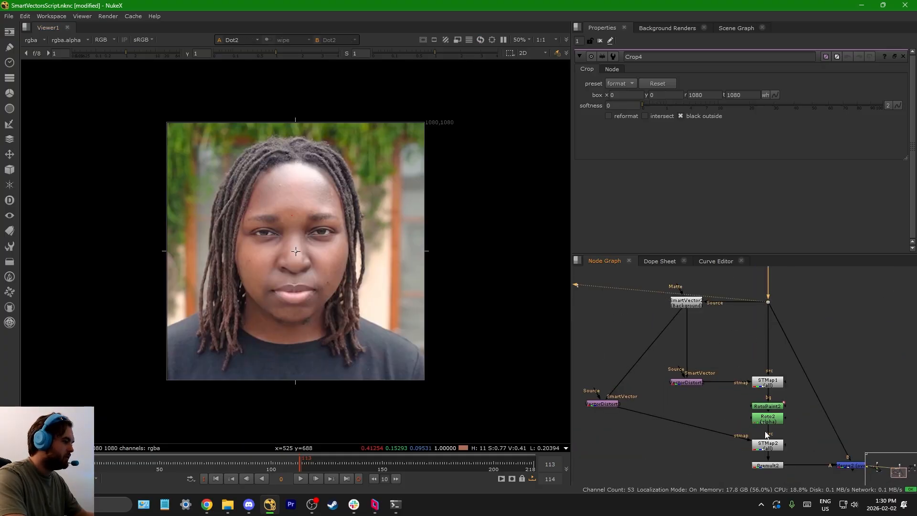
left_click(768, 465)
key("1")
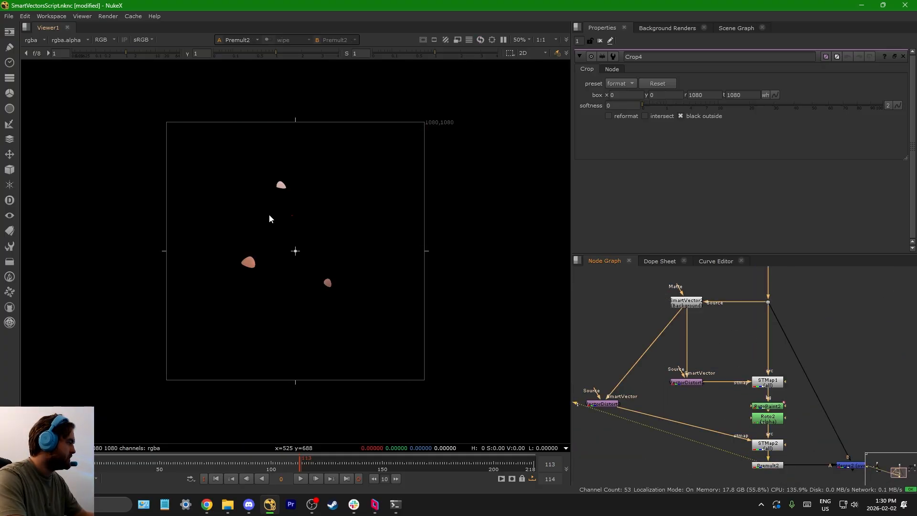
Step: Open SmartVector2's properties to check its vector detail and strength settings
scroll(267, 211, "up", 5)
scroll(256, 201, "down", 6)
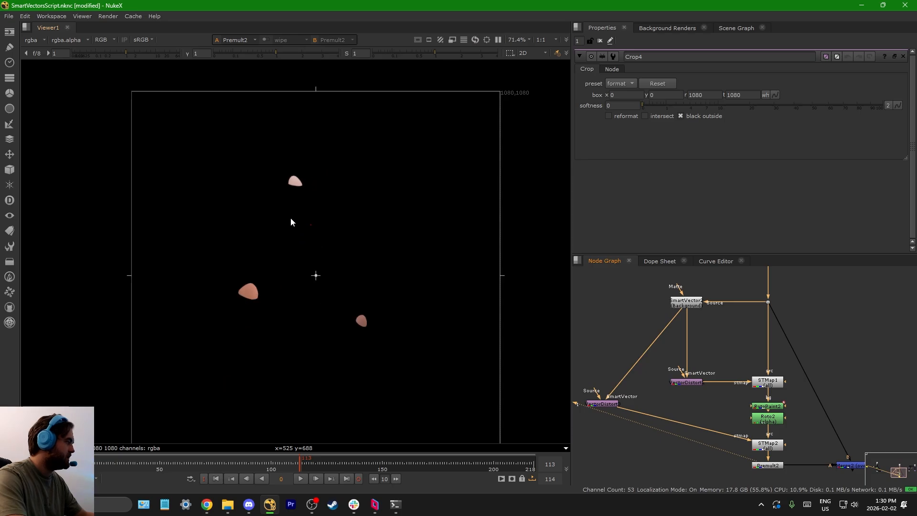
left_click(687, 305)
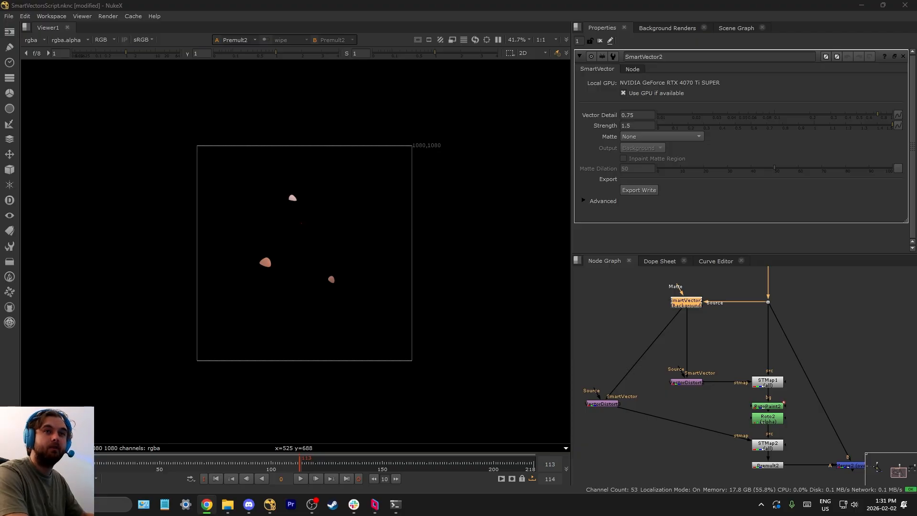
key("alt+Tab")
scroll(643, 368, "down", 3)
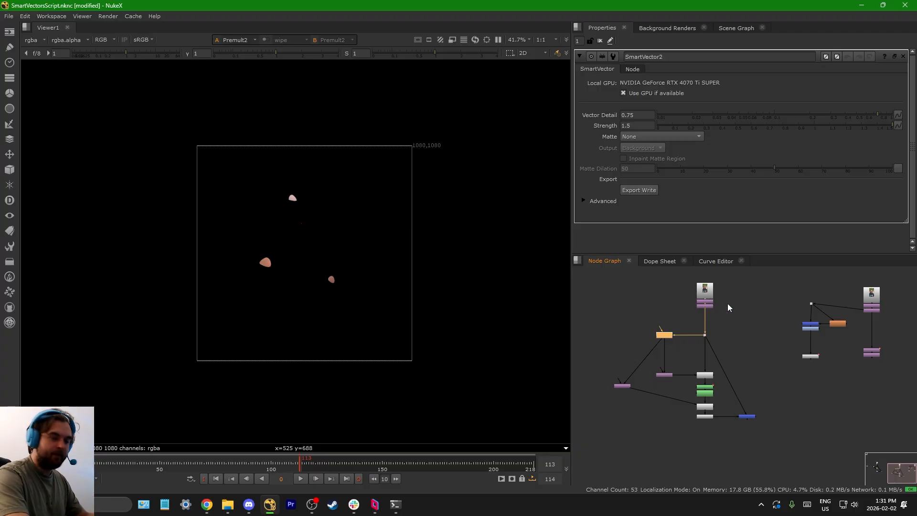
scroll(721, 330, "down", 2)
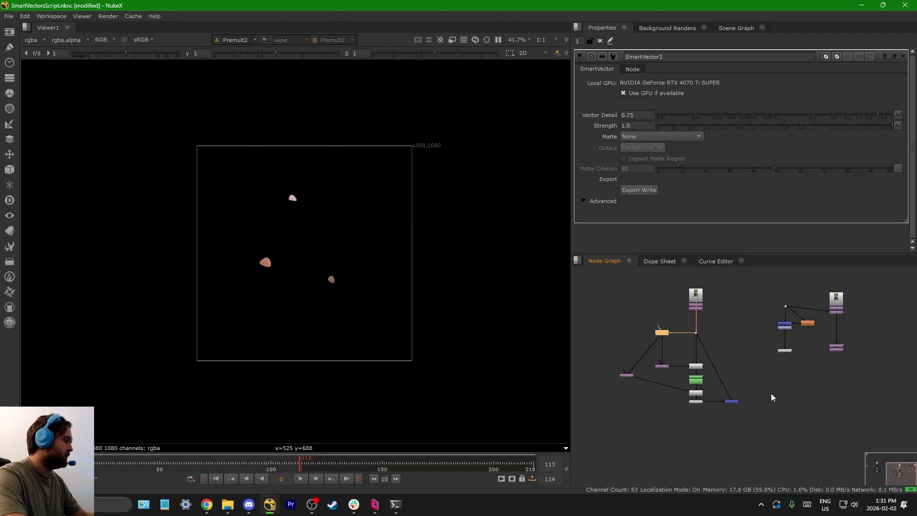
scroll(747, 352, "up", 5)
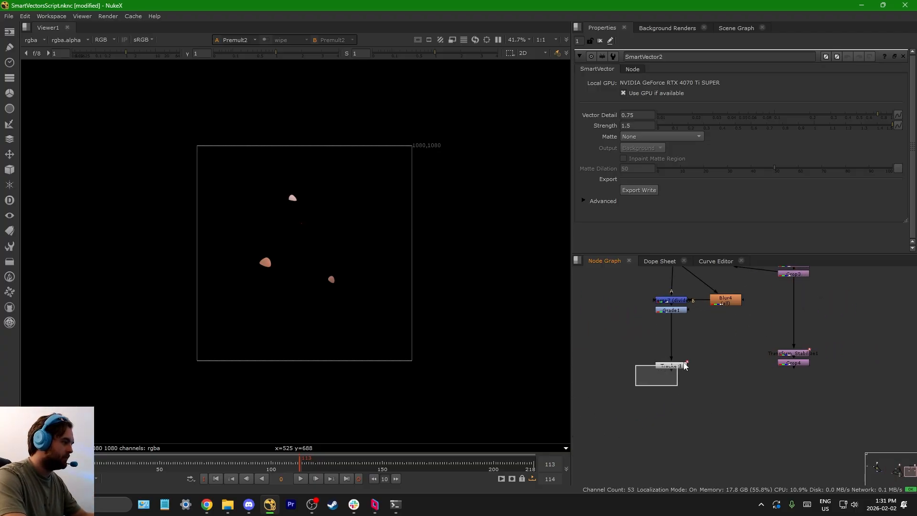
Step: View Tracker1's output and open its track list
left_click_drag(683, 363, 686, 361)
key("1")
double_click(674, 365)
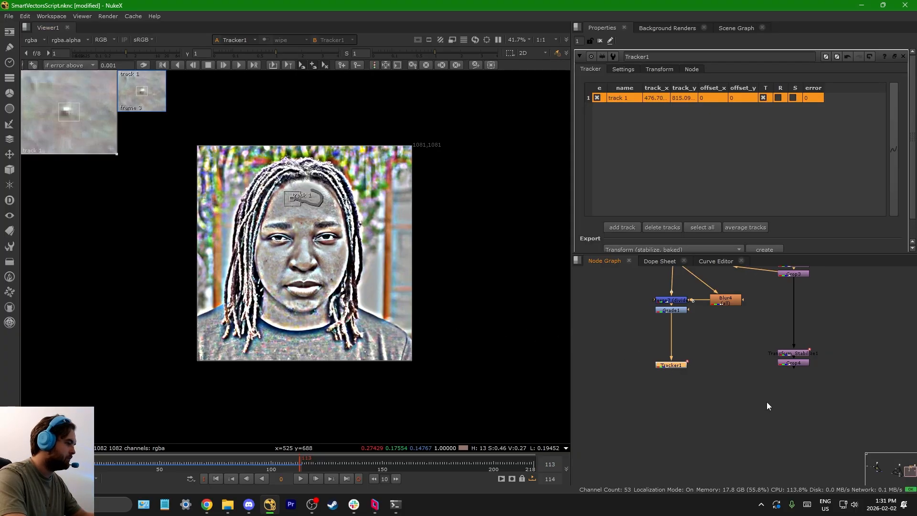
Step: View Crop4's output and shrink its crop box around the forehead bump to about x 441, y 780, r 507, t 849
middle_click_drag(767, 402, 695, 400)
left_click_drag(678, 385, 770, 350)
key("1")
double_click(721, 362)
scroll(192, 156, "up", 3)
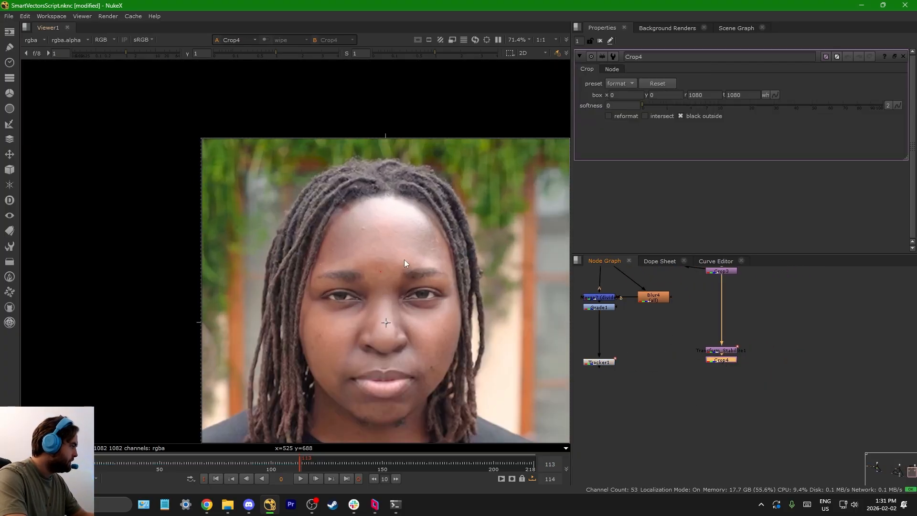
middle_click_drag(404, 260, 352, 206)
middle_click_drag(504, 423, 504, 375)
left_click_drag(518, 406, 322, 139)
middle_click_drag(322, 142, 317, 224)
left_click_drag(146, 121, 295, 199)
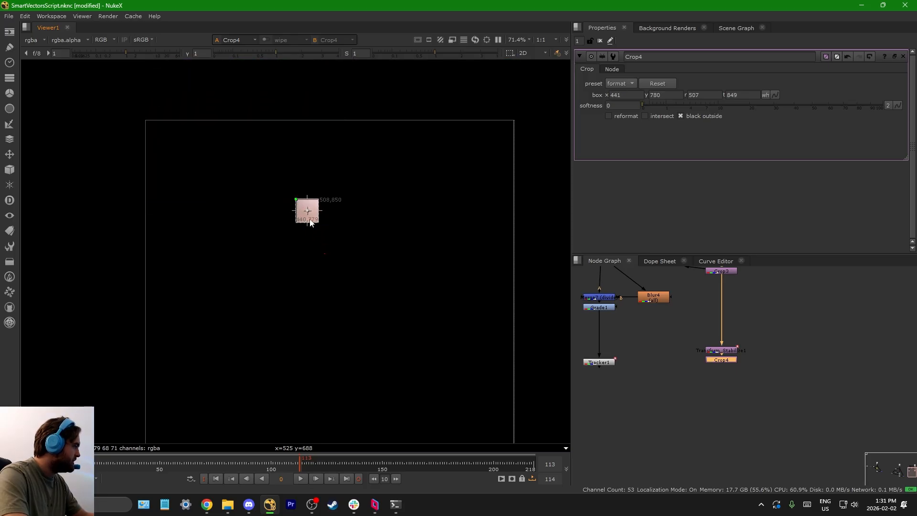
Step: Tighten Crop4's box to about x 450, y 793, r 497, t 841, turn on reformat and fit the result in the viewer
scroll(307, 211, "up", 8)
left_click_drag(403, 303, 376, 268)
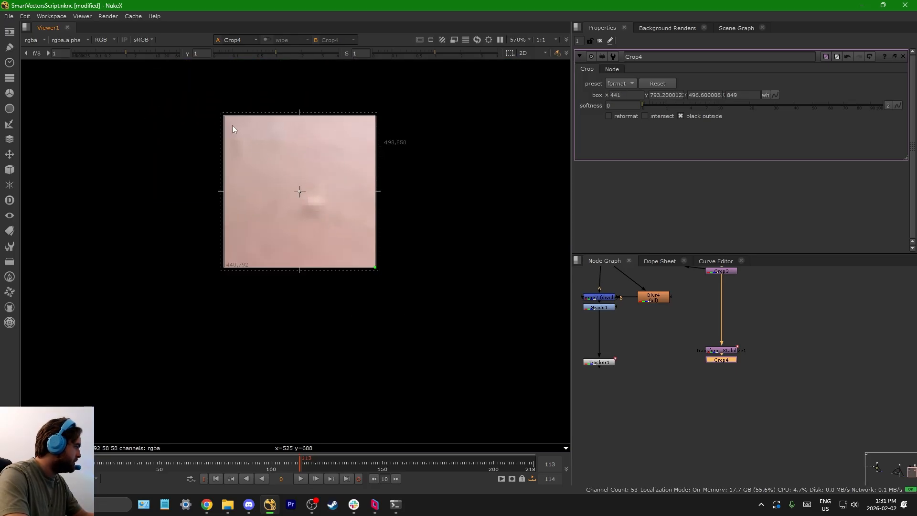
left_click_drag(230, 115, 252, 140)
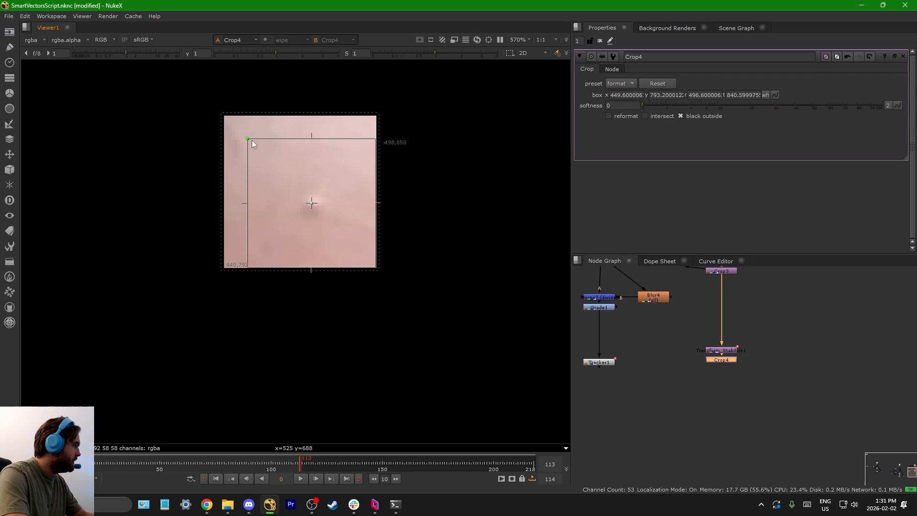
left_click(605, 117)
key("f")
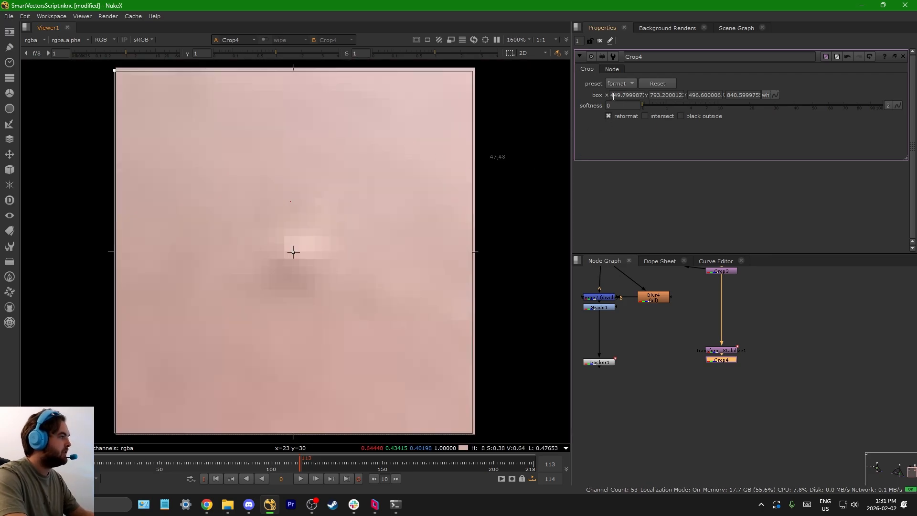
Step: Set Crop4's box to whole numbers: x 450, y 793, r 496, t 840
double_click(615, 96)
type("450")
key("Return")
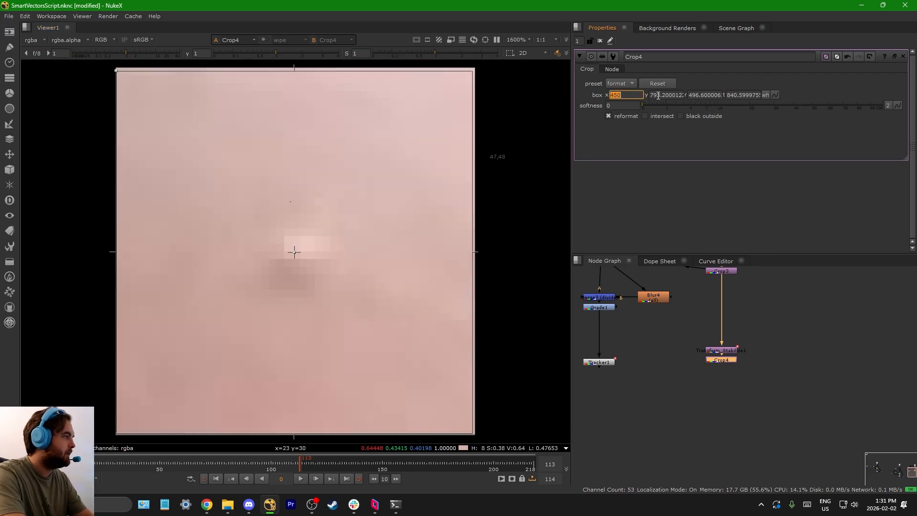
double_click(658, 96)
type("793")
key("Return")
double_click(696, 95)
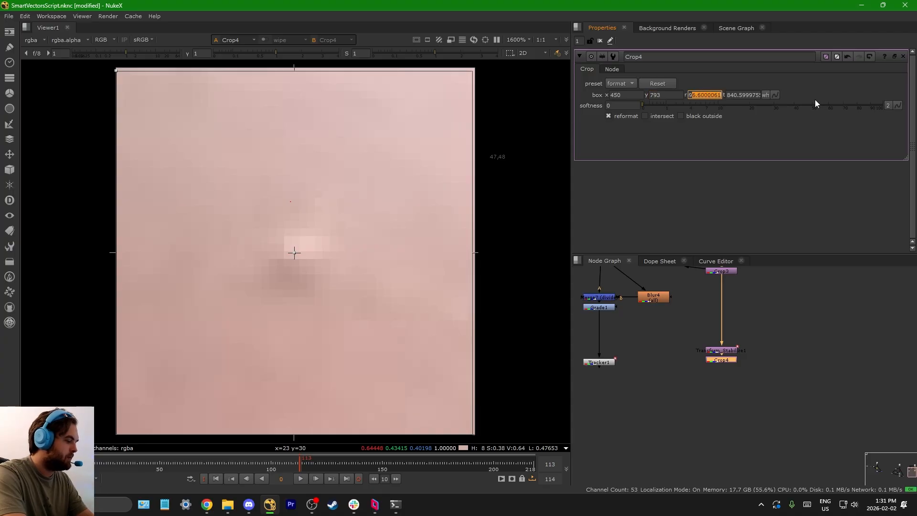
type("496")
key("Return")
double_click(737, 95)
type("840")
key("Return")
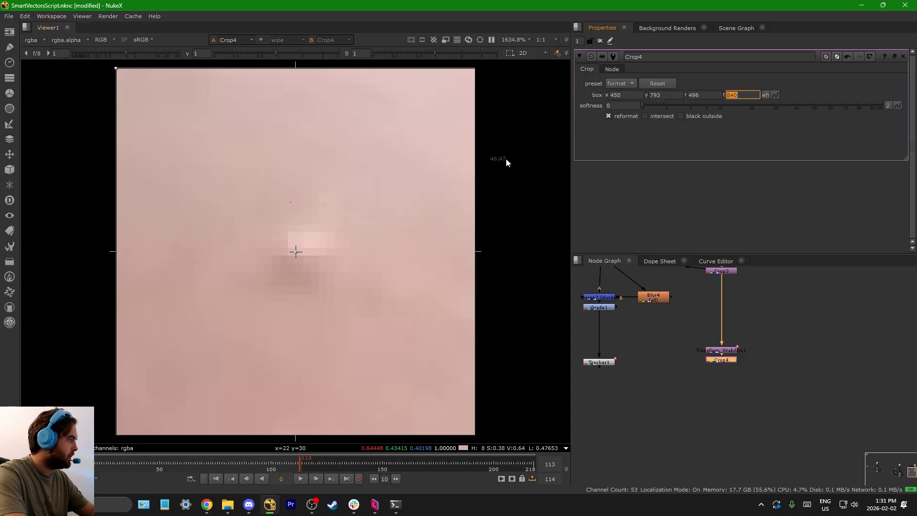
Step: Enlarge Crop4's box evenly around the forehead bump to about x 426, y 771, r 520, t 863
scroll(330, 242, "down", 3)
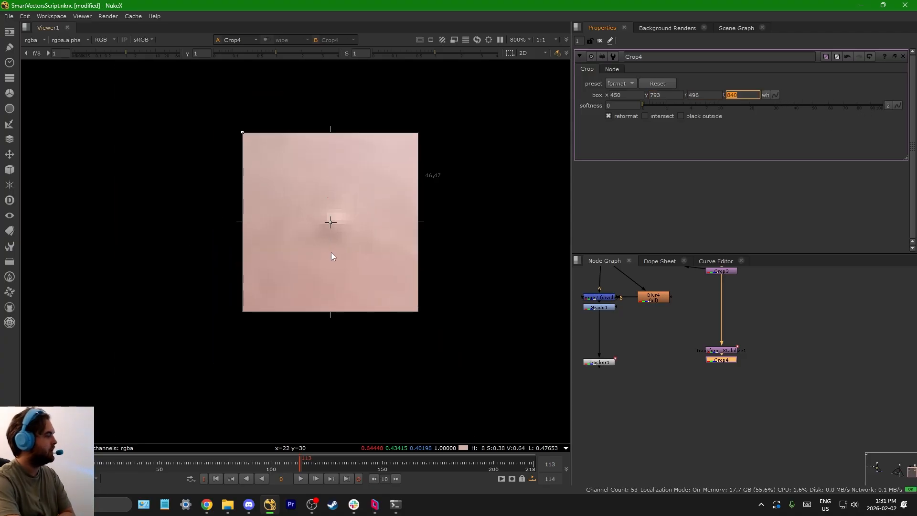
scroll(333, 256, "down", 5)
left_click_drag(358, 286, 361, 281)
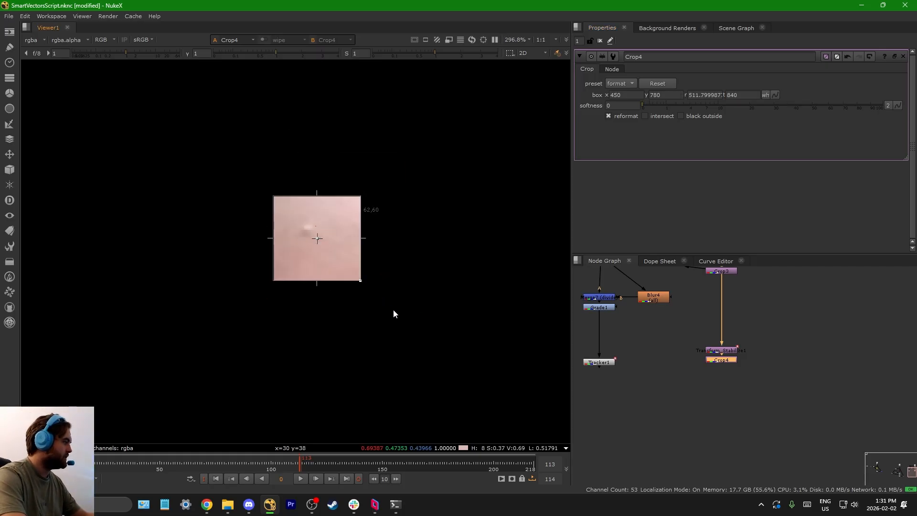
left_click_drag(273, 196, 227, 149)
left_click_drag(310, 242, 322, 227)
scroll(317, 244, "up", 6)
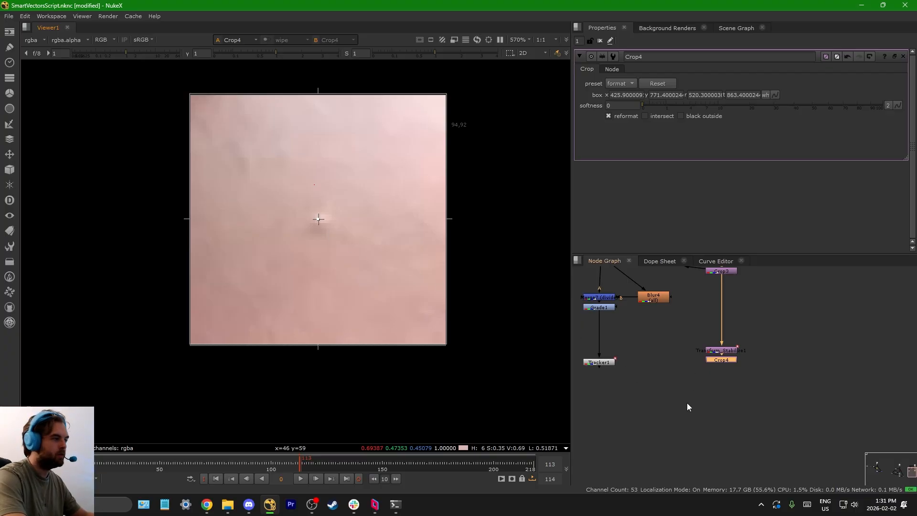
Step: Move Tracker1 up closer beneath the Grade node to clear space beside the cropped branch
scroll(668, 339, "down", 4)
scroll(649, 301, "up", 6)
scroll(684, 331, "down", 6)
scroll(692, 345, "up", 4)
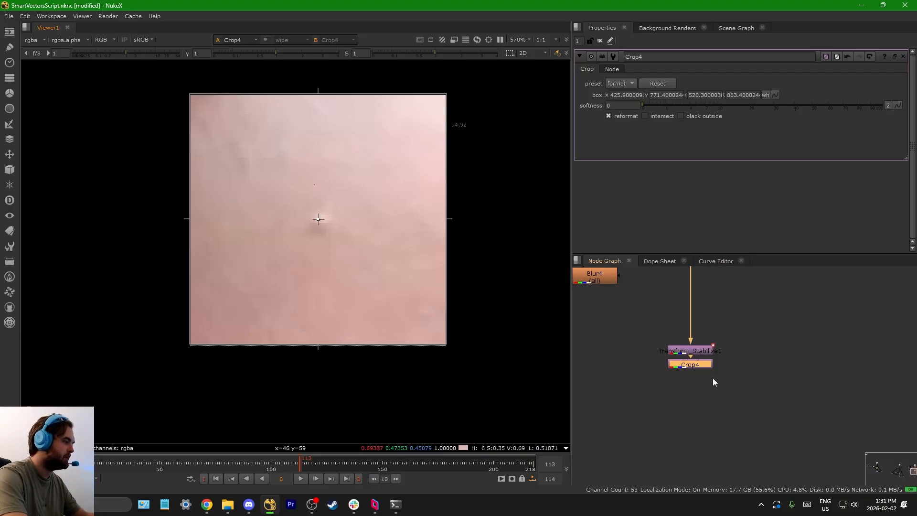
scroll(691, 345, "down", 6)
left_click_drag(642, 371, 764, 304)
scroll(775, 306, "up", 4)
scroll(743, 366, "up", 5)
left_click(735, 389)
left_click(609, 359)
left_click_drag(609, 358, 609, 336)
scroll(740, 330, "down", 7)
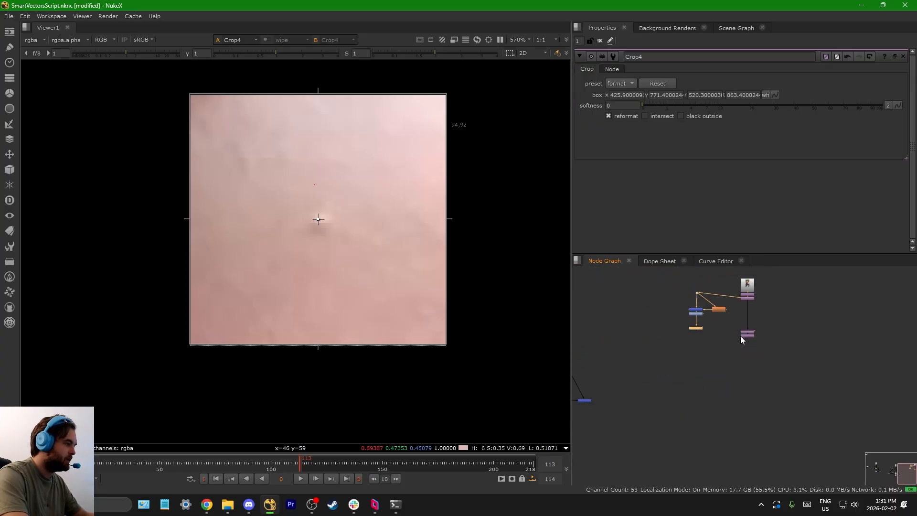
Step: Copy SmartVector2 with its two VectorDistort nodes and both STMaps, and paste them near the stabilised, cropped plate
middle_click_drag(635, 347, 805, 345)
scroll(686, 348, "up", 4)
left_click_drag(664, 308, 706, 383)
left_click_drag(766, 378, 766, 379, "shift")
left_click_drag(723, 355, 773, 389, "shift")
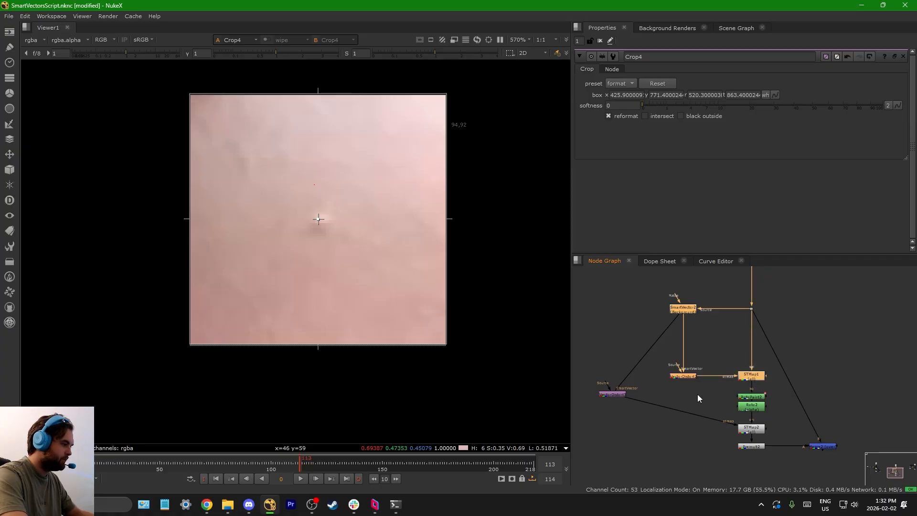
left_click_drag(770, 421, 665, 331, "shift")
key("ctrl+c")
scroll(689, 396, "down", 7)
scroll(795, 389, "up", 5)
left_click(798, 409)
key("ctrl+v")
Step: Connect the pasted SmartVector3's source and STMap3's src to Crop4
scroll(799, 410, "up", 3)
left_click(701, 349)
scroll(733, 357, "down", 3)
scroll(736, 379, "up", 4)
left_click_drag(742, 381, 839, 306)
left_click_drag(741, 400, 832, 399)
Step: View STMap3's output and play the clip, stopping at frame 78
key("1")
left_click(301, 479)
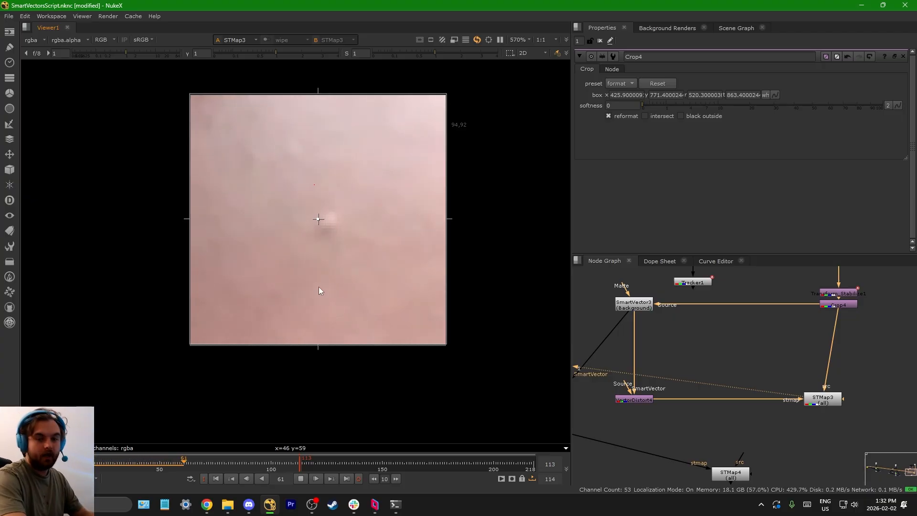
left_click(300, 478)
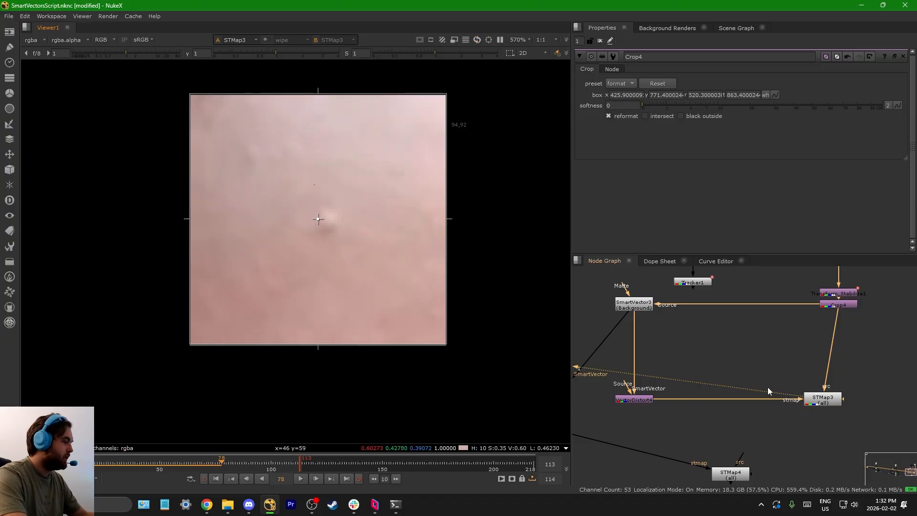
Step: Move SmartVector3, its VectorDistort nodes and STMap3 into a compact layout near Crop4
left_click(812, 399)
scroll(637, 339, "down", 5)
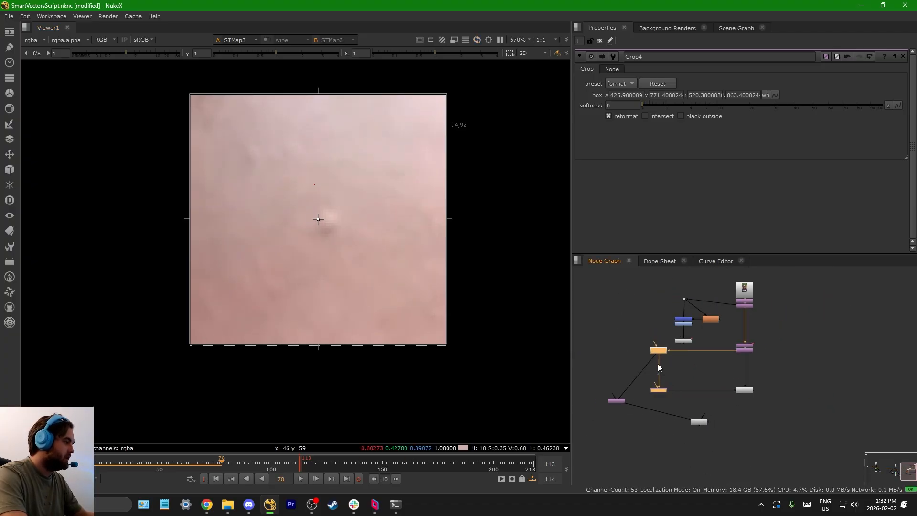
scroll(658, 363, "up", 3)
left_click_drag(635, 329, 698, 427)
left_click_drag(672, 344, 799, 344)
scroll(742, 337, "down", 6)
scroll(695, 390, "up", 5)
left_click_drag(668, 348, 790, 335)
Step: Connect STMap4's src to STMap3 and align STMap4 directly beneath it
left_click_drag(804, 386, 849, 387)
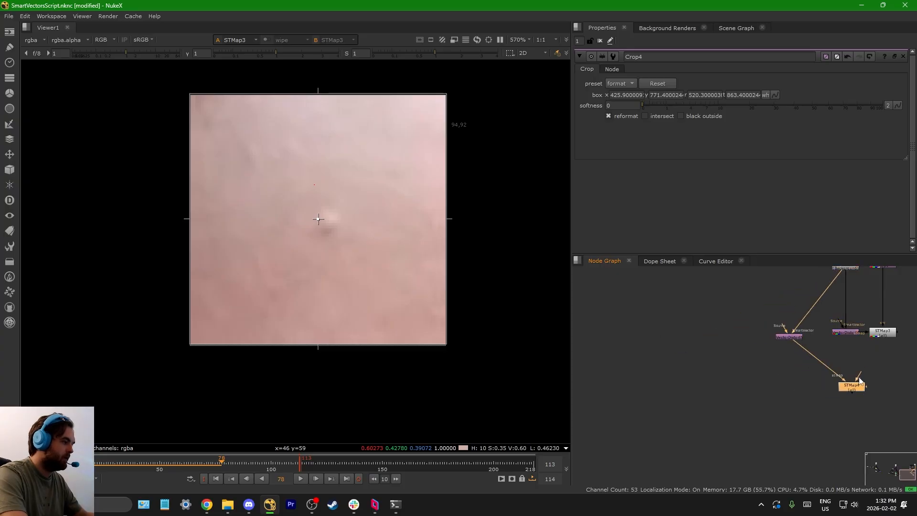
middle_click_drag(847, 375, 724, 393)
scroll(724, 393, "up", 2)
left_click_drag(777, 338, 777, 340)
left_click_drag(733, 414, 774, 411)
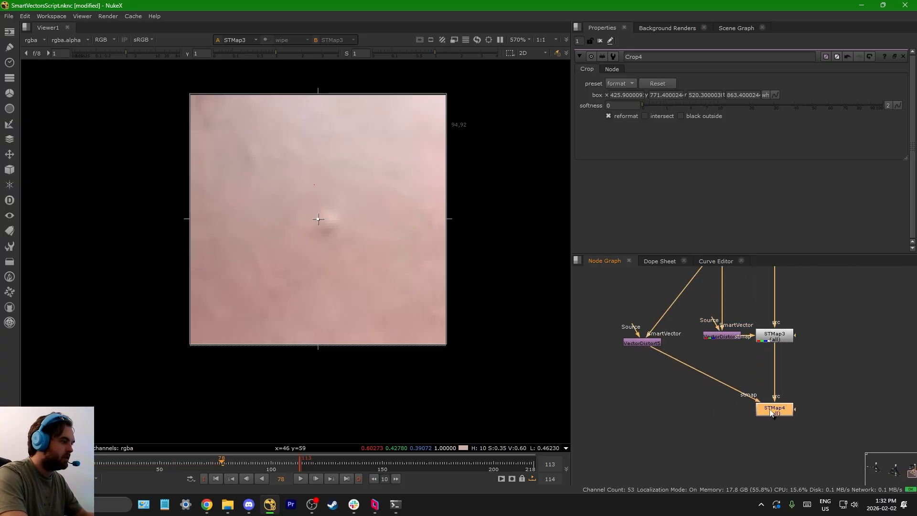
Step: Move STMap4 further below STMap3 to leave room between them
scroll(771, 409, "down", 3)
scroll(769, 401, "up", 4)
left_click_drag(712, 461, 743, 445)
scroll(724, 408, "down", 4)
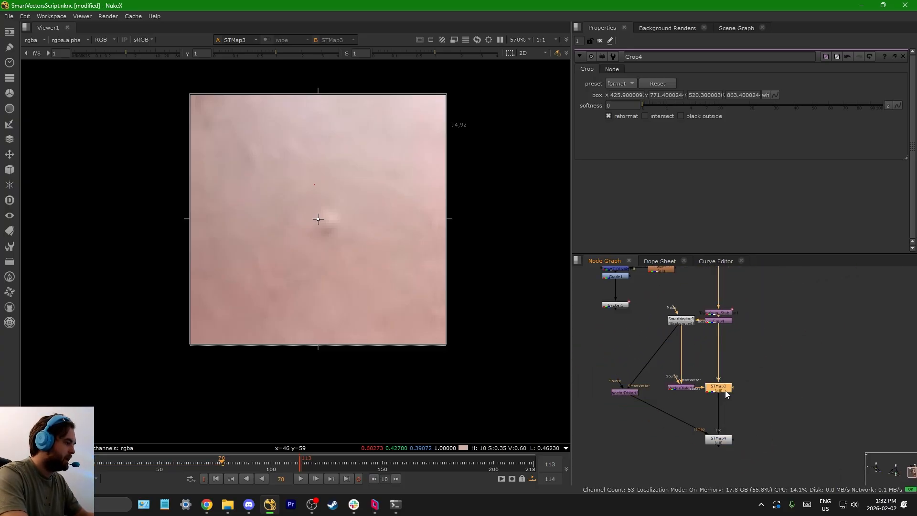
left_click(725, 443)
scroll(717, 440, "up", 4)
left_click_drag(718, 440, 718, 475)
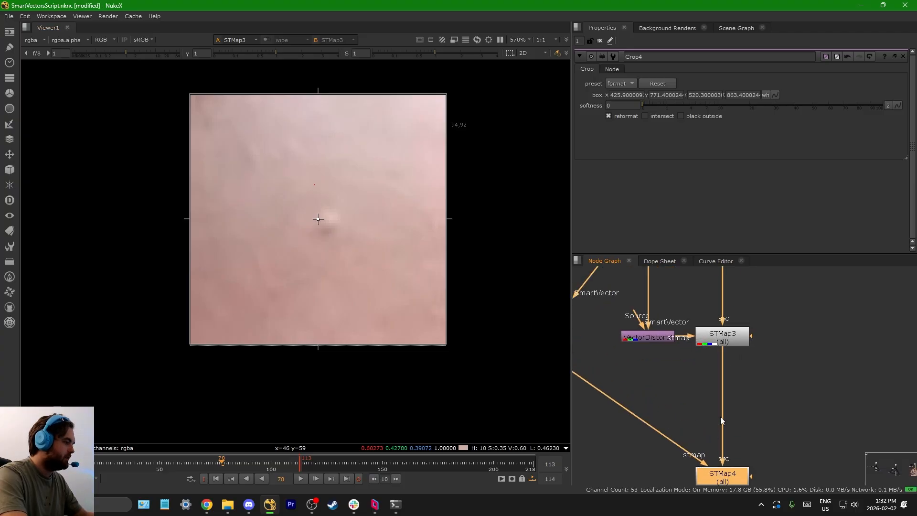
Step: Review the chain from Transform_Stabilize1 and Crop4 through SmartVector3 to the STMap nodes
scroll(721, 417, "down", 5)
scroll(669, 378, "up", 3)
scroll(677, 372, "down", 3)
scroll(677, 371, "up", 3)
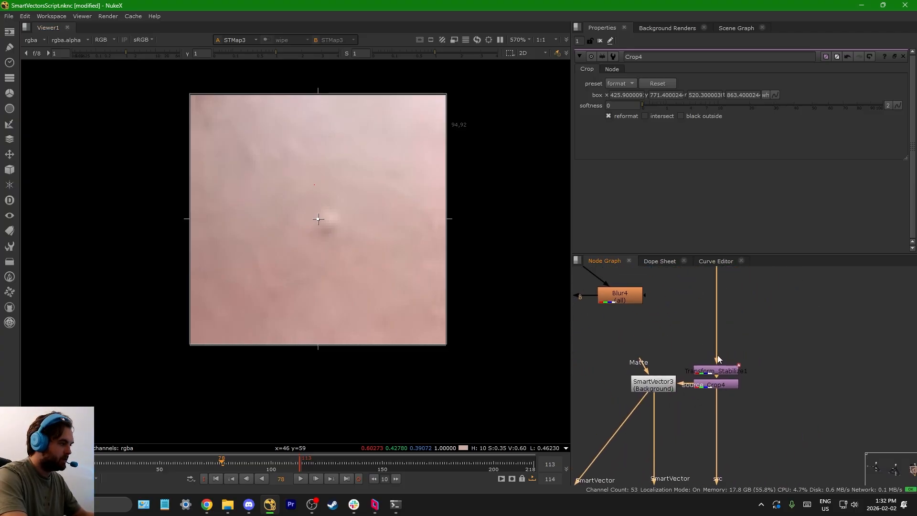
scroll(726, 365, "up", 4)
scroll(756, 362, "down", 2)
left_click(767, 358)
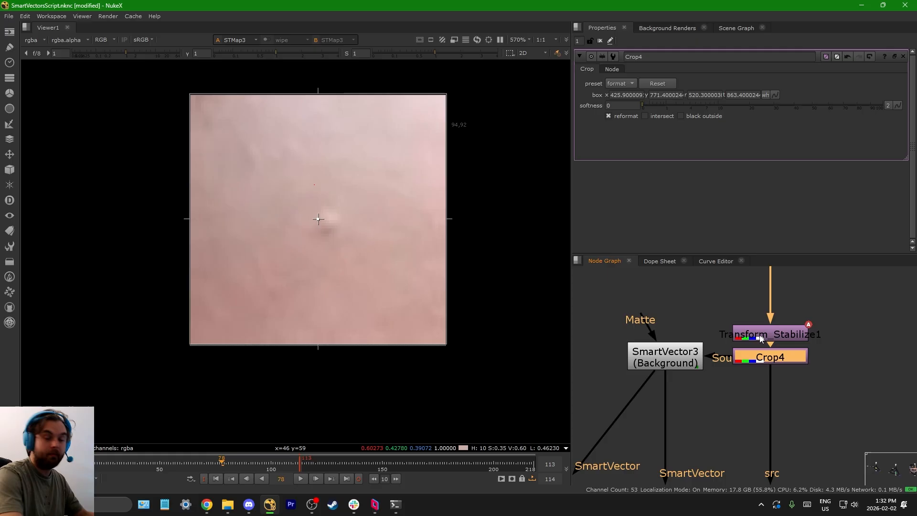
left_click(682, 353)
scroll(683, 353, "down", 4)
scroll(706, 329, "up", 4)
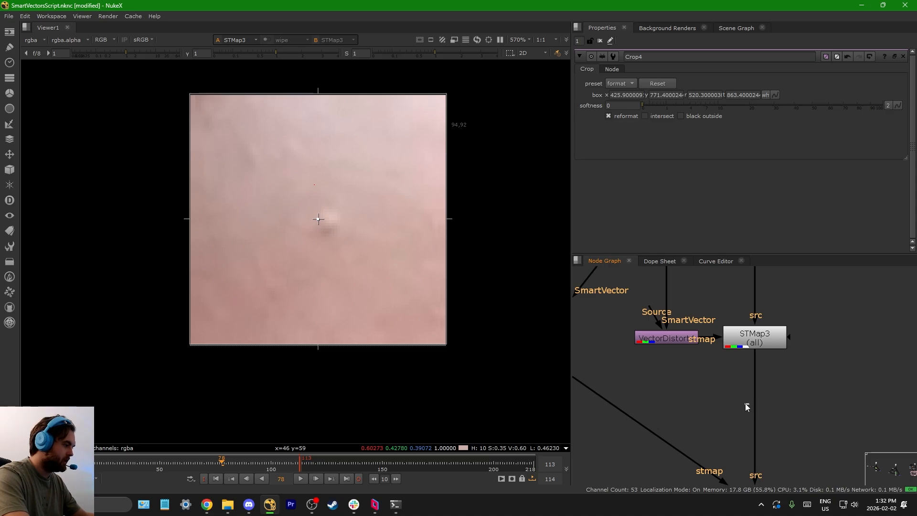
Step: View STMap4's output to check the redistorted crop
scroll(746, 403, "down", 1)
middle_click_drag(746, 403, 710, 387)
scroll(723, 404, "up", 1)
left_click(720, 400)
key("1")
scroll(716, 397, "down", 4)
scroll(713, 390, "up", 1)
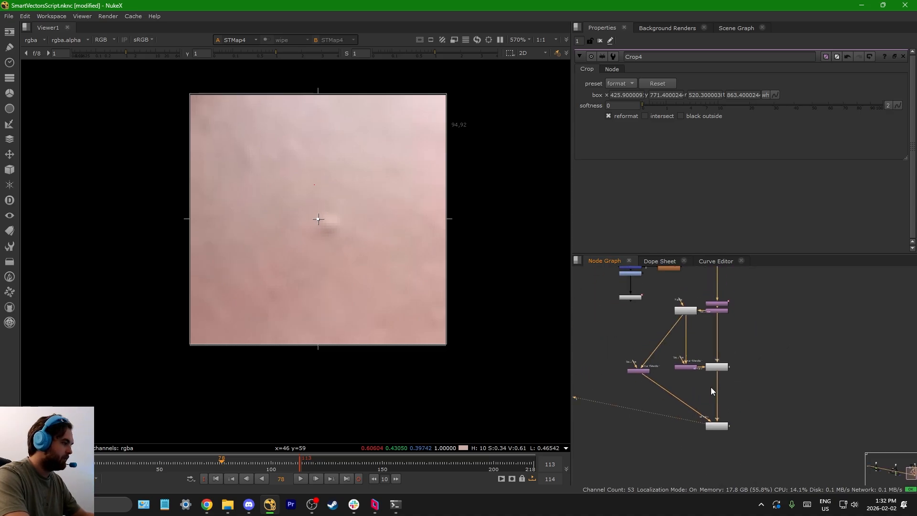
Step: Add a Transform node and link its translate x and y to Crop4's box x and y
scroll(711, 387, "up", 5)
key("t")
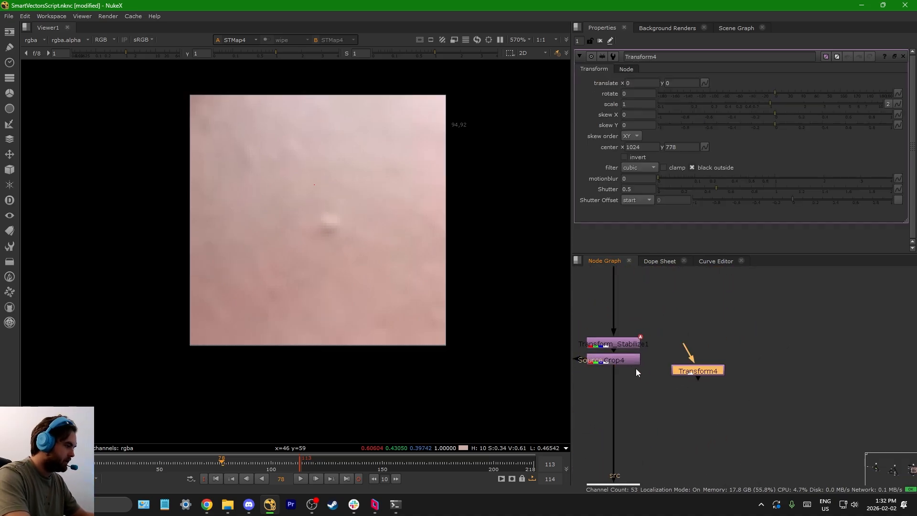
double_click(628, 362)
double_click(704, 372)
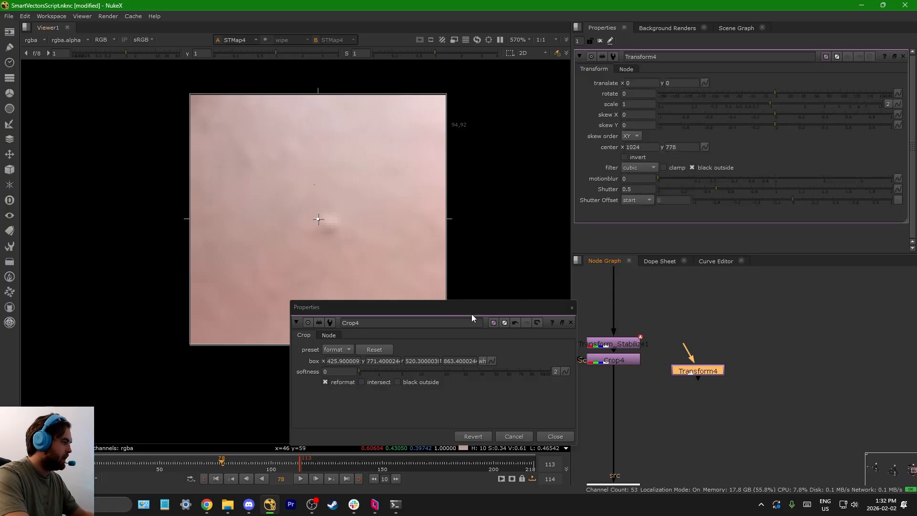
left_click_drag(471, 314, 421, 207)
left_click_drag(288, 252, 632, 84, "ctrl")
left_click_drag(335, 254, 681, 83, "ctrl")
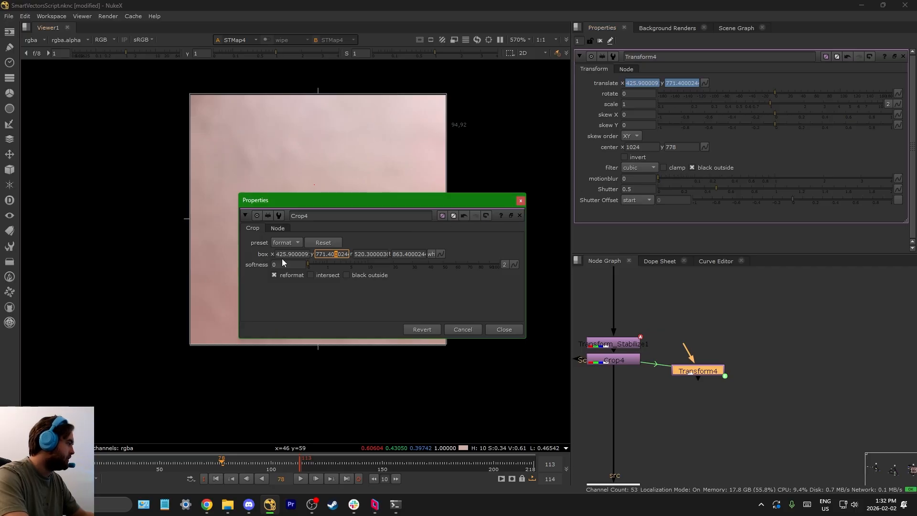
left_click(521, 201)
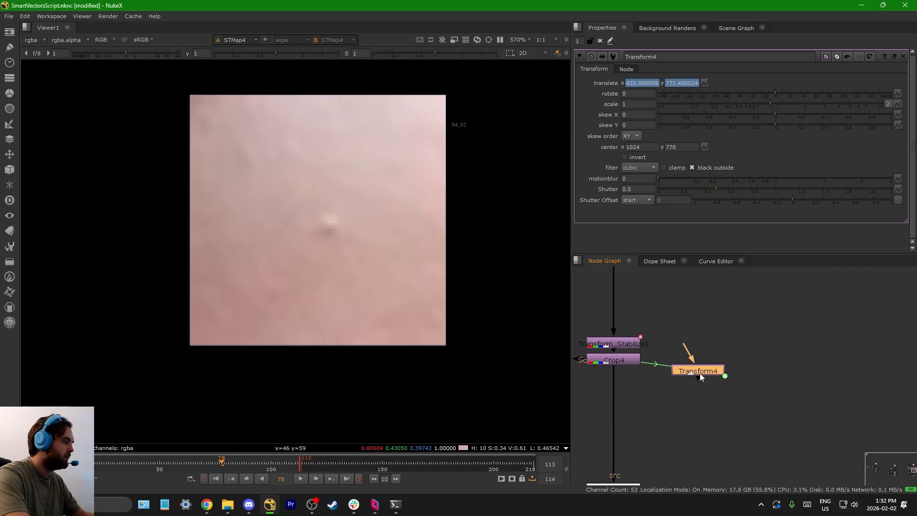
Step: Move Transform4 below STMap4 and connect it to STMap4's output
middle_click_drag(700, 374, 728, 325)
scroll(728, 325, "down", 7)
left_click_drag(728, 326, 684, 352)
scroll(720, 419, "up", 6)
left_click_drag(715, 419, 675, 389)
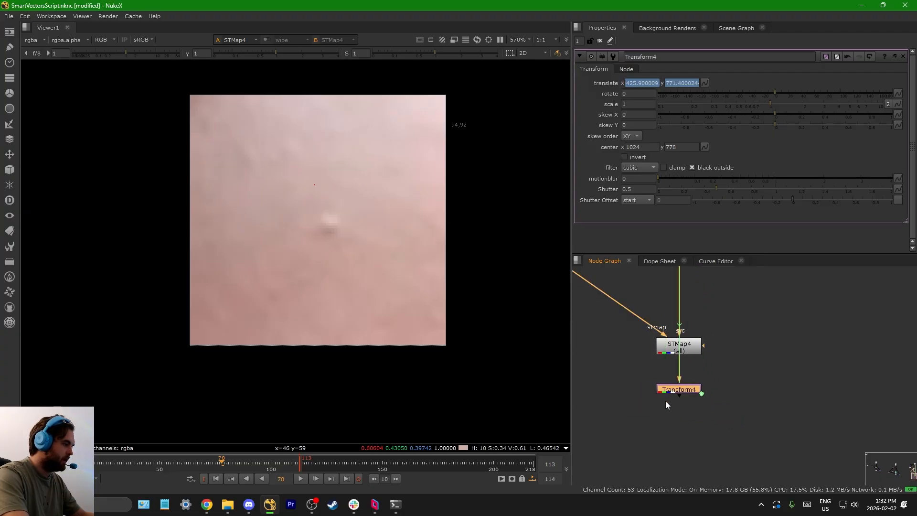
Step: Add a Reformat node after Transform4 and create a 1080x1080 output format named g for it
key("Tab")
type("reformat")
key("Return")
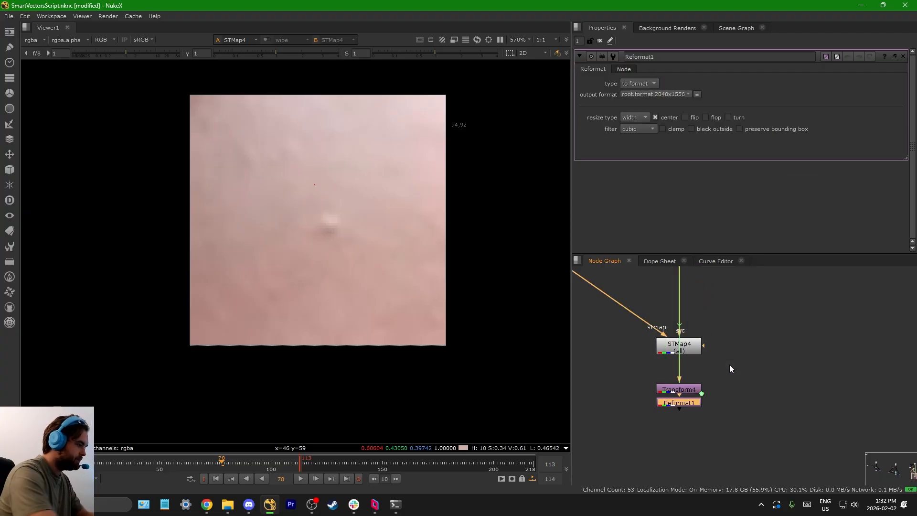
left_click(637, 95)
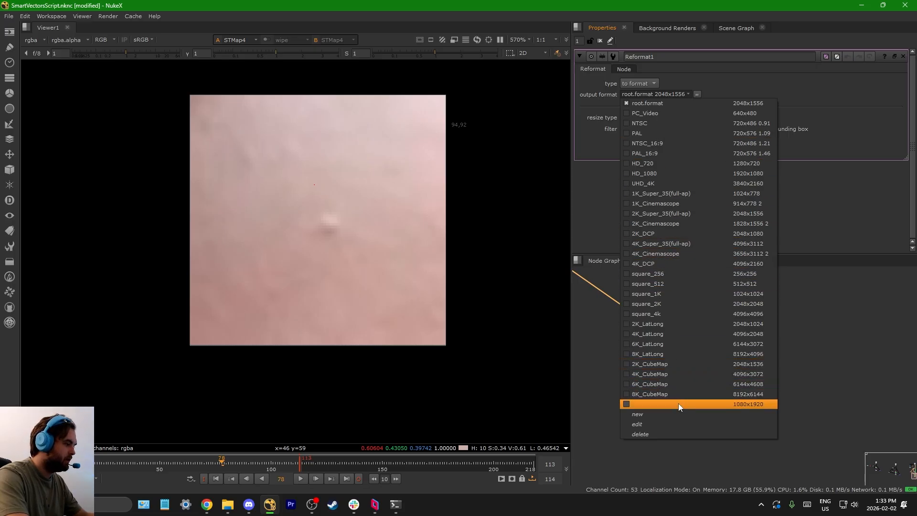
left_click(674, 417)
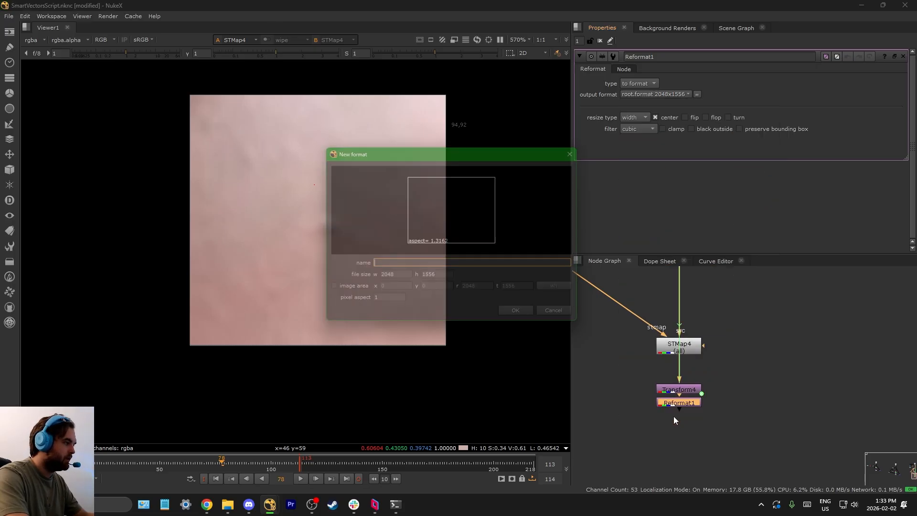
double_click(397, 278)
type("1080")
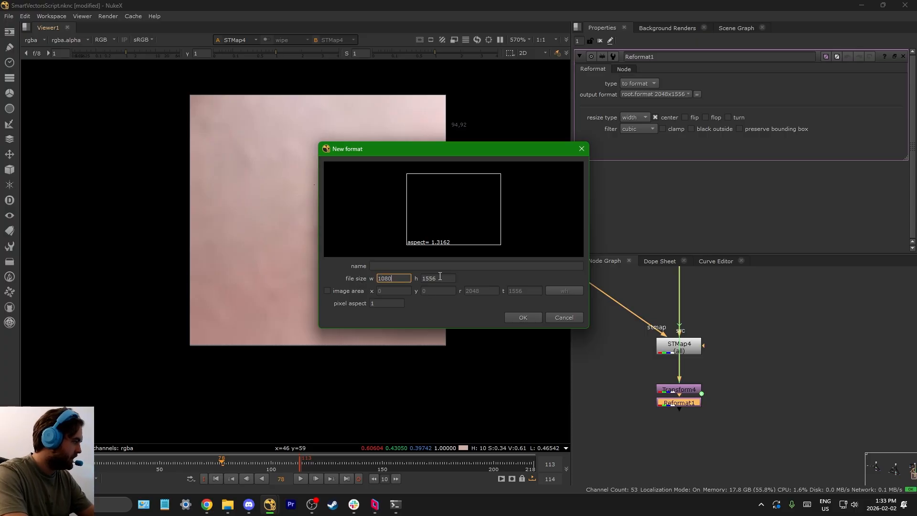
key("Tab")
type("1")
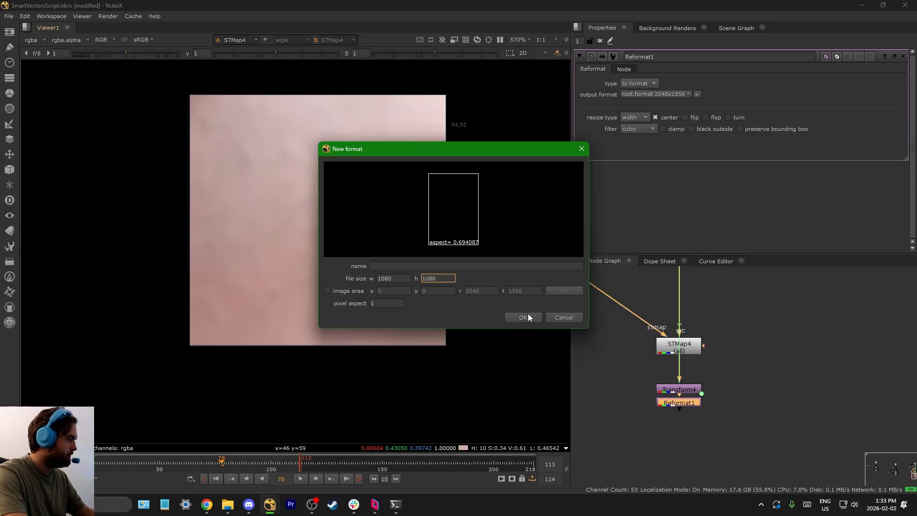
left_click(487, 265)
type("g")
key("Return")
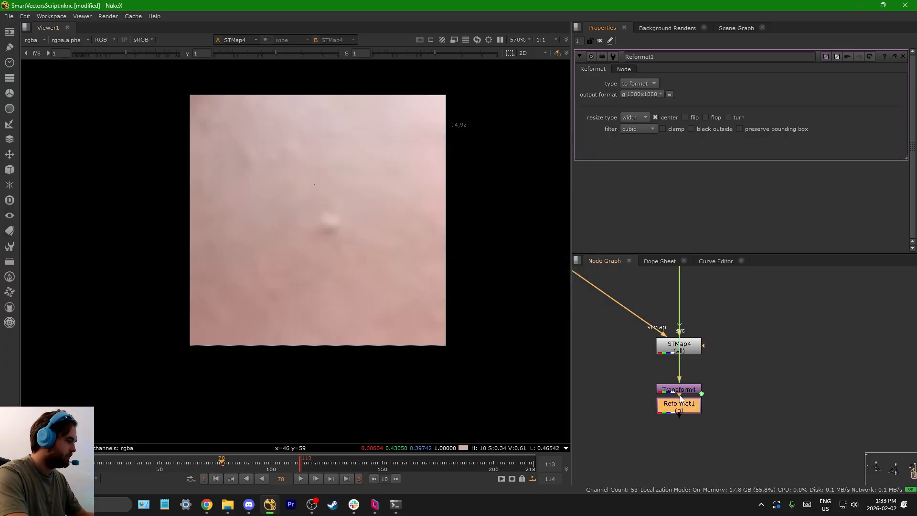
Step: Set Reformat1's resize type to none, turn off center, and view its output
left_click(644, 115)
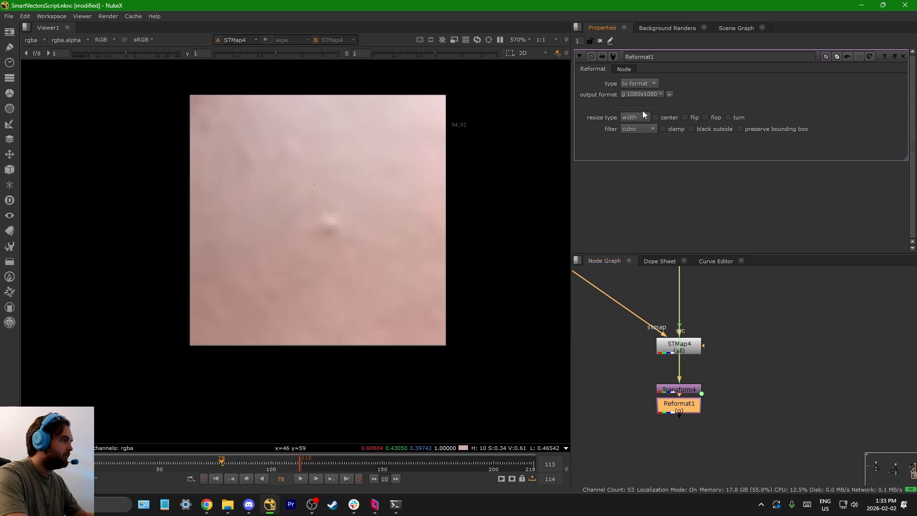
left_click(643, 113)
left_click(642, 105)
left_click(635, 121)
left_click(636, 121)
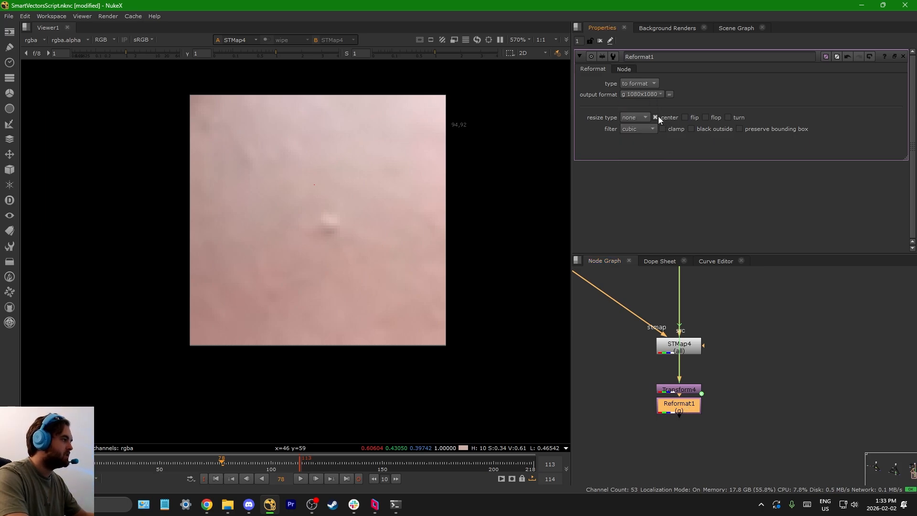
left_click(656, 118)
key("1")
left_click(631, 380)
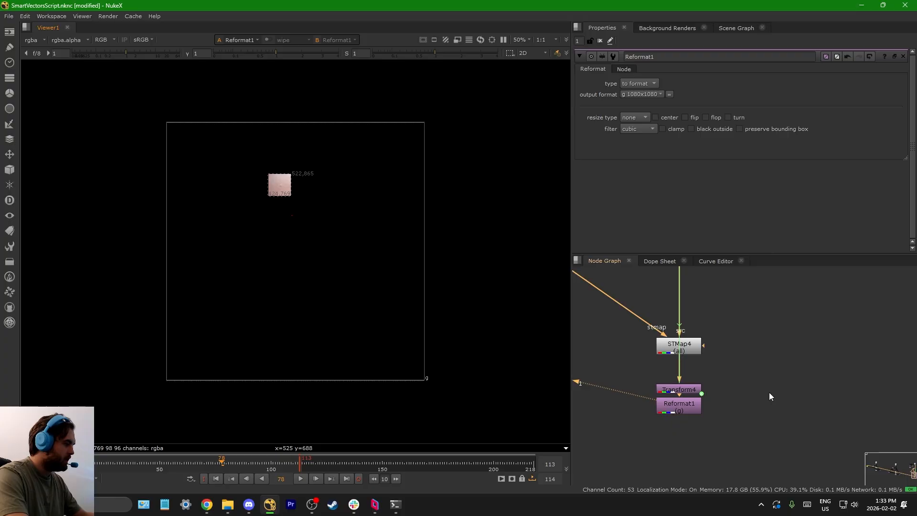
Step: Move Transform4 and Reformat1 out to the side of the STMap chain, spaced below STMap4
scroll(672, 394, "up", 2)
left_click_drag(674, 393, 813, 369)
left_click_drag(681, 412, 818, 410)
middle_click_drag(817, 406, 690, 413)
scroll(690, 412, "down", 3)
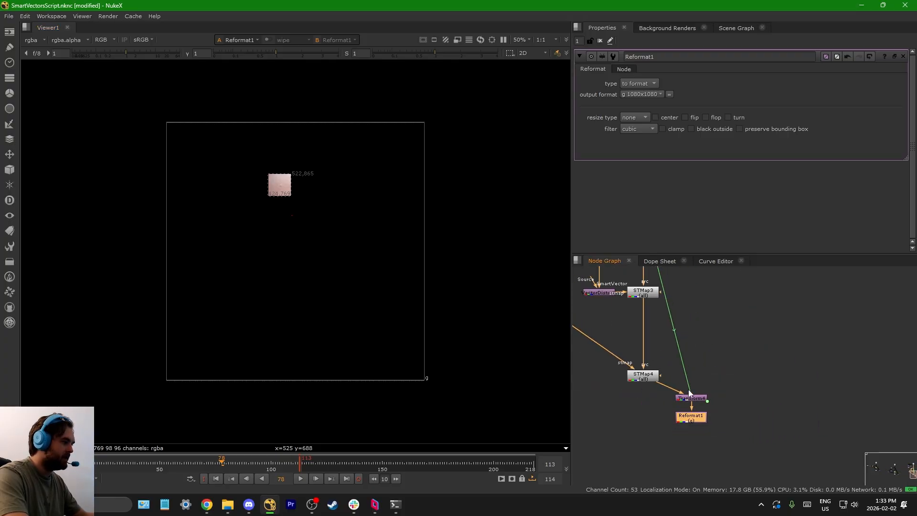
scroll(686, 379, "down", 5)
scroll(668, 304, "up", 6)
middle_click_drag(736, 463, 673, 333)
Step: Add a Merge over node with Reformat1 as A and the stabilised plate before Crop4 as B, and view it
left_click(713, 421)
key("m")
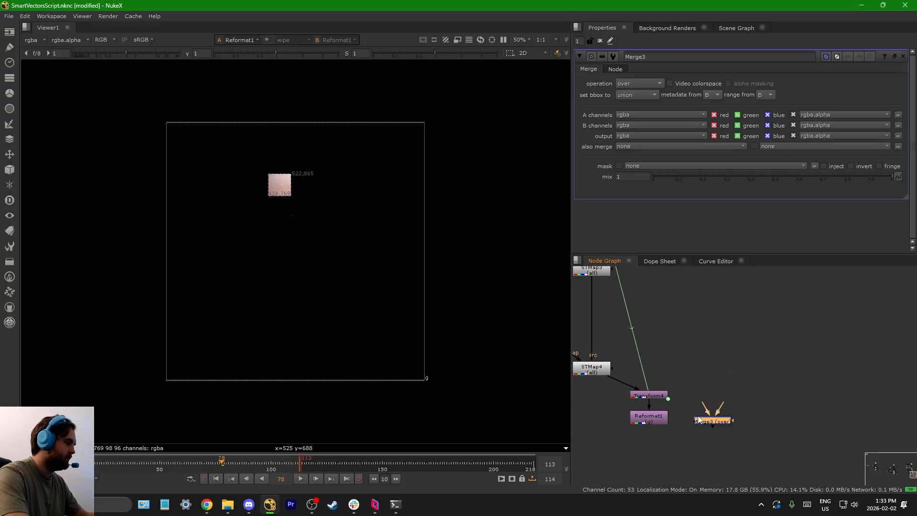
left_click_drag(702, 407, 662, 417)
left_click(729, 403)
scroll(718, 401, "down", 5)
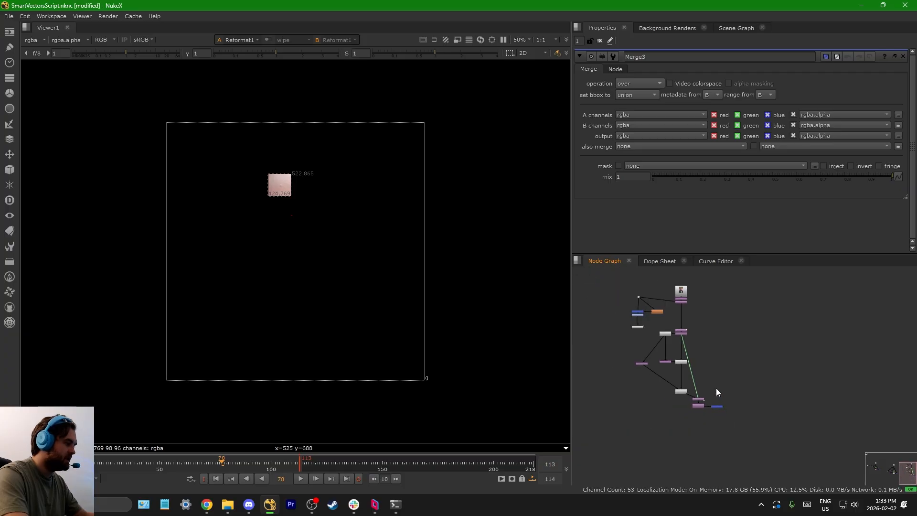
scroll(705, 406, "up", 6)
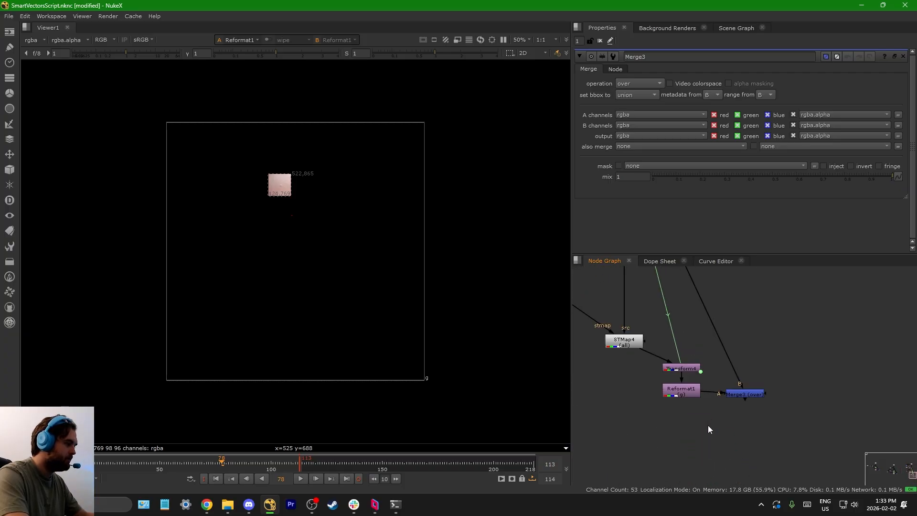
scroll(708, 429, "up", 1)
key("1")
scroll(276, 205, "up", 4)
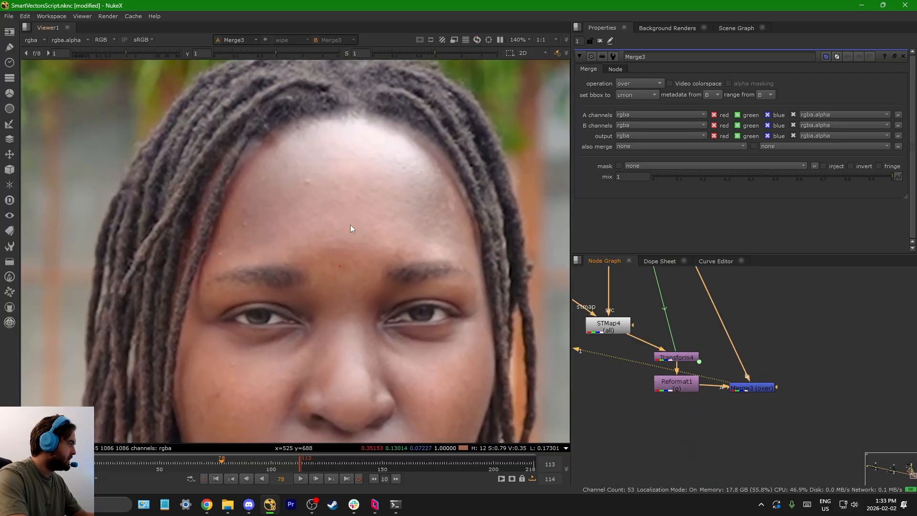
Step: Insert a Blur of size 21.6 between STMap3 and STMap4, masked by a Roto's alpha
left_click(759, 392)
middle_click_drag(650, 326, 734, 425)
scroll(662, 345, "up", 1)
key("b")
left_click_drag(664, 347, 710, 363)
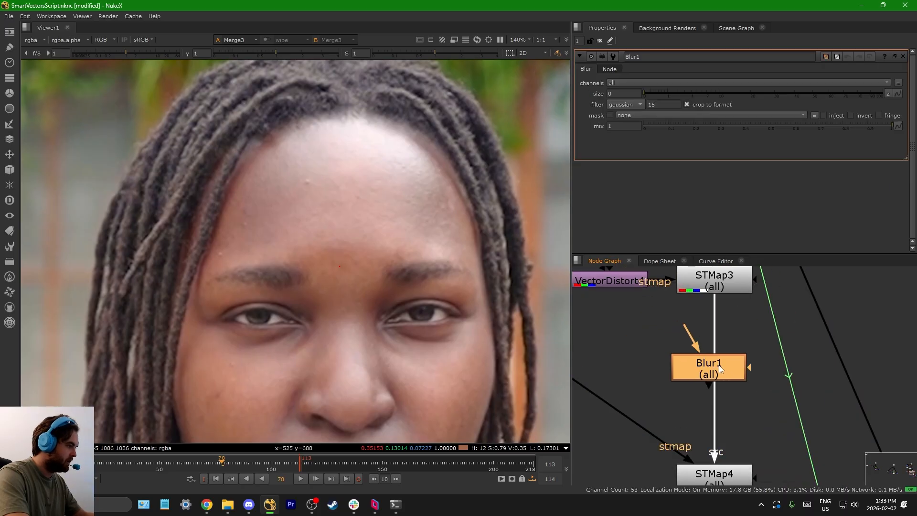
left_click_drag(710, 363, 713, 364)
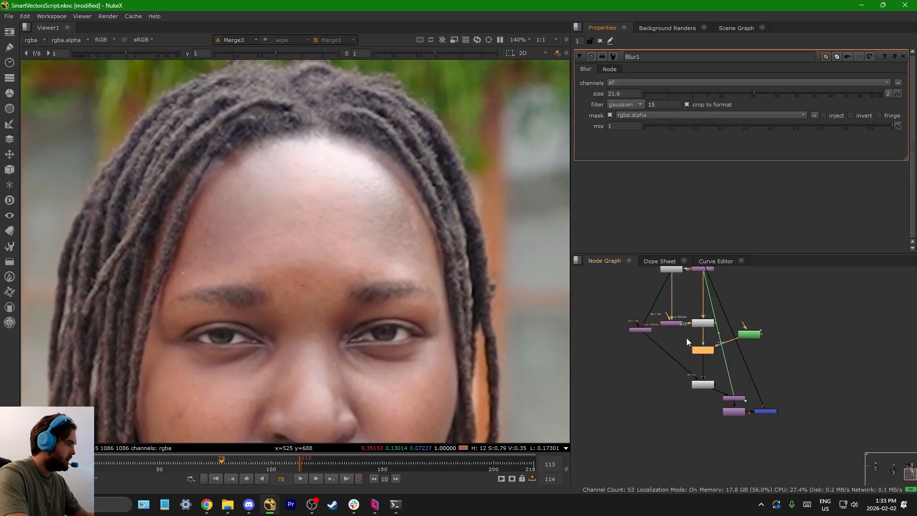
scroll(774, 428, "up", 4)
Step: Toggle Merge3 off and on to compare the blurred forehead patch with the original plate
left_click(742, 384)
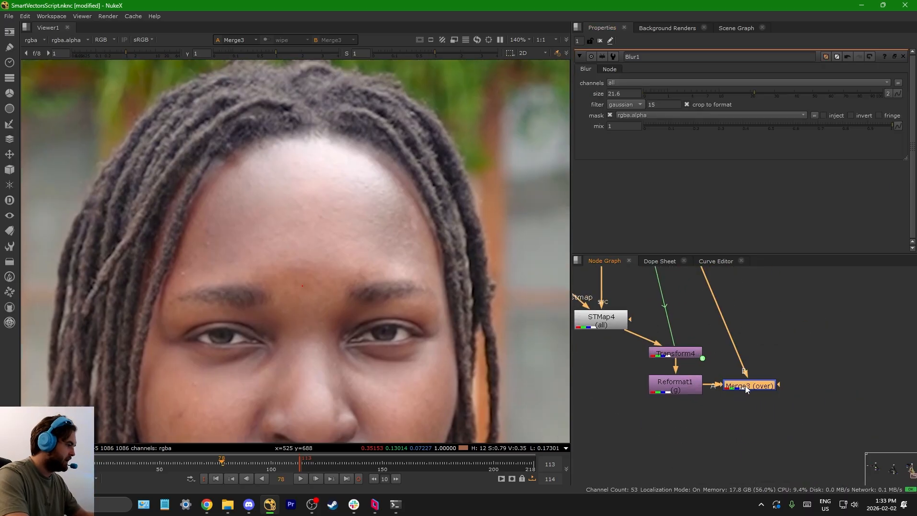
key("d")
scroll(267, 198, "up", 5)
key("d")
key("d")
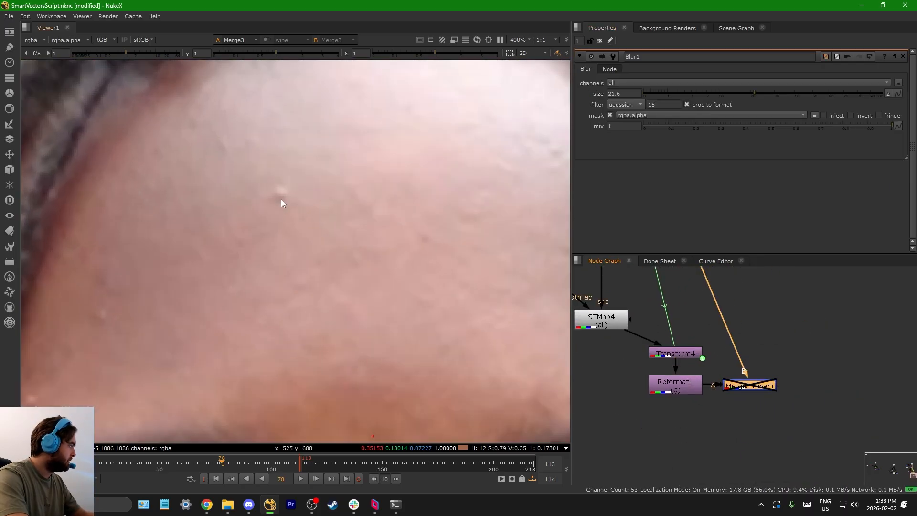
scroll(281, 197, "up", 3)
key("d")
key("d")
scroll(281, 197, "down", 5)
key("d")
scroll(727, 406, "down", 3)
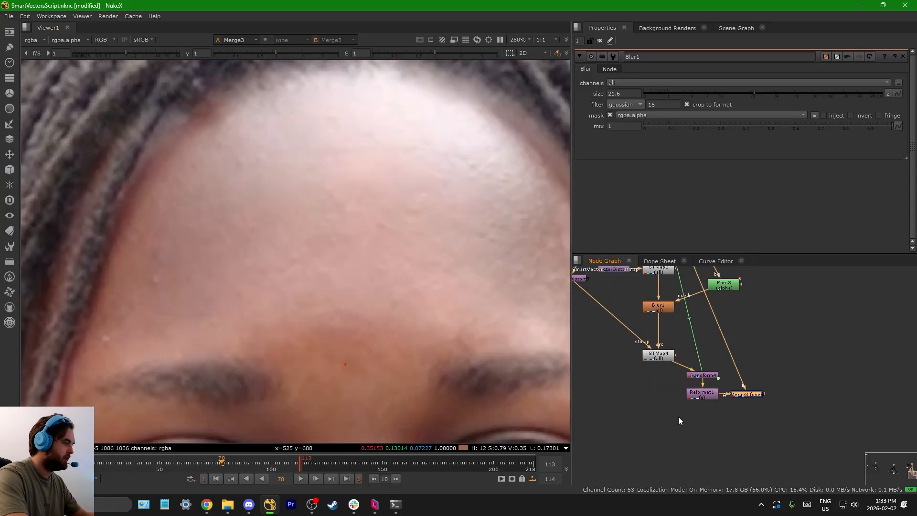
Step: Reconnect Merge3's B input to the unstabilised plate above Transform_Stabilize1
left_click_drag(676, 417, 729, 352)
scroll(719, 377, "up", 5)
scroll(717, 364, "down", 6)
scroll(712, 360, "down", 2)
middle_click_drag(693, 284, 681, 338)
scroll(681, 338, "up", 6)
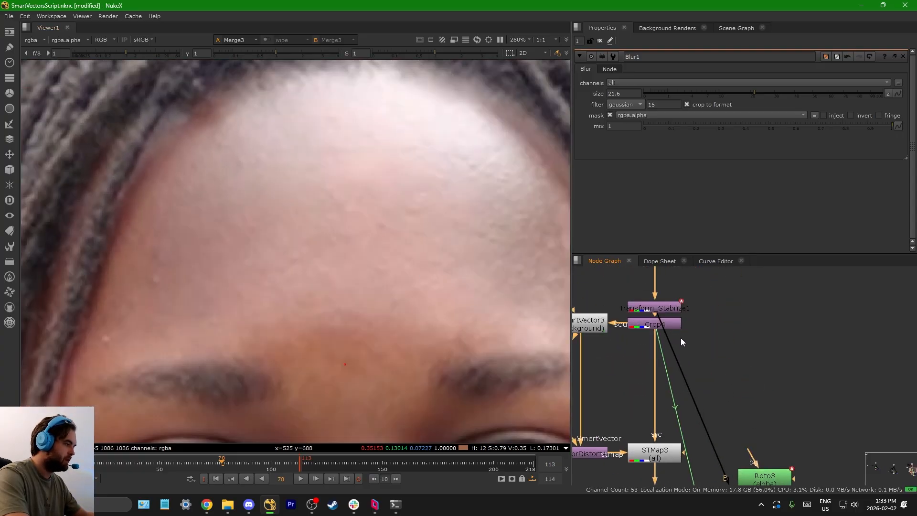
scroll(672, 336, "down", 3)
left_click_drag(670, 333, 671, 287)
scroll(672, 287, "up", 3)
middle_click_drag(653, 404, 686, 339)
scroll(686, 339, "up", 1)
Step: Paste a copy of Transform_Stabilize1 between Reformat1 and Merge3 and open its properties
left_click(692, 324)
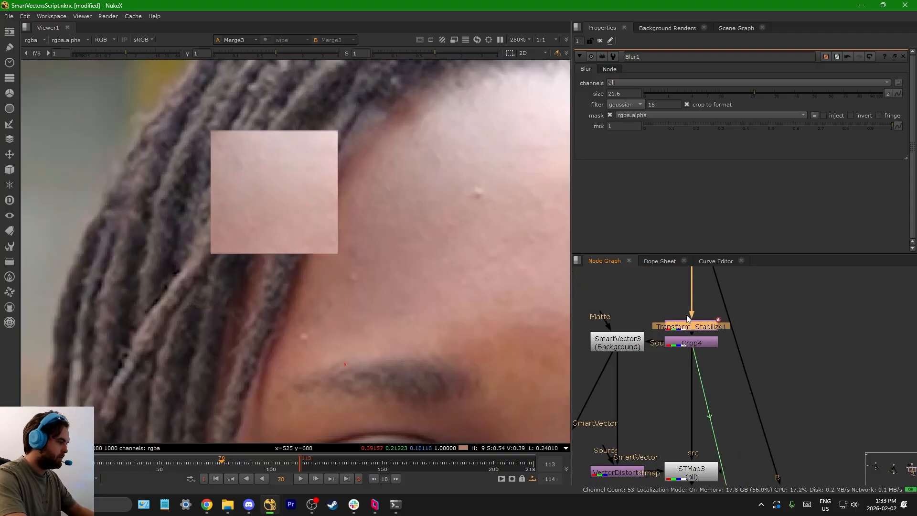
scroll(687, 317, "down", 5)
scroll(709, 400, "up", 5)
left_click(682, 397)
key("ctrl+v")
double_click(684, 420)
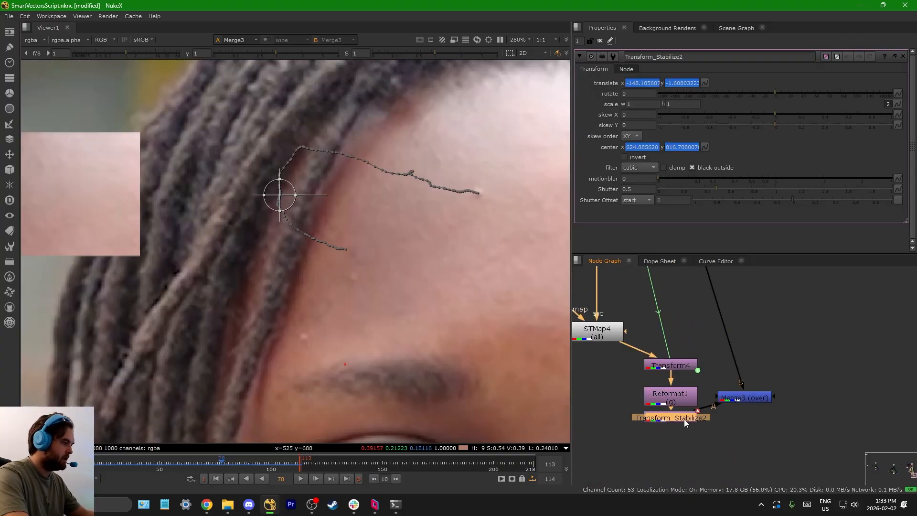
Step: Invert Transform_Stabilize2 and set its motionblur to 1 with a centred shutter offset
left_click(625, 157)
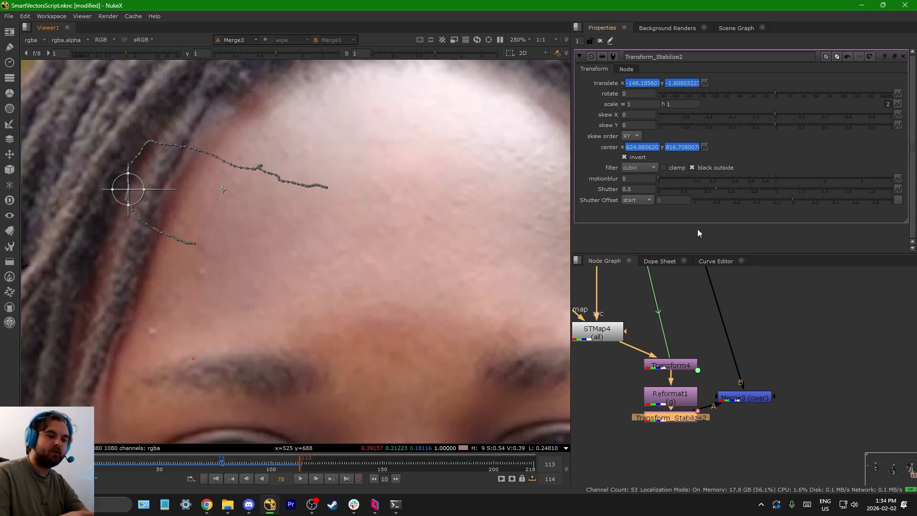
left_click(638, 200)
left_click(637, 211)
Step: Move Merge3 level with Transform_Stabilize2 and select Transform4, Reformat1 and Transform_Stabilize2
middle_click_drag(745, 403, 714, 360)
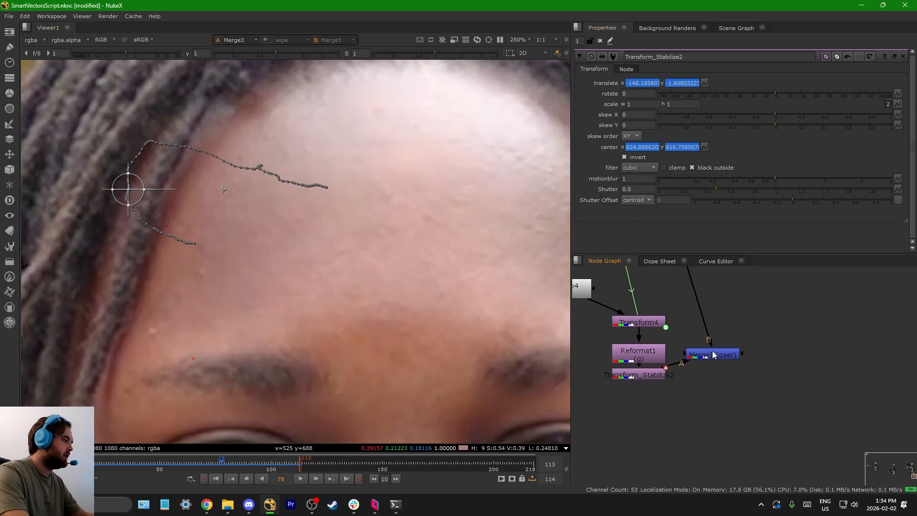
left_click_drag(713, 352, 752, 372)
left_click_drag(694, 406, 749, 382)
middle_click_drag(635, 381, 655, 389)
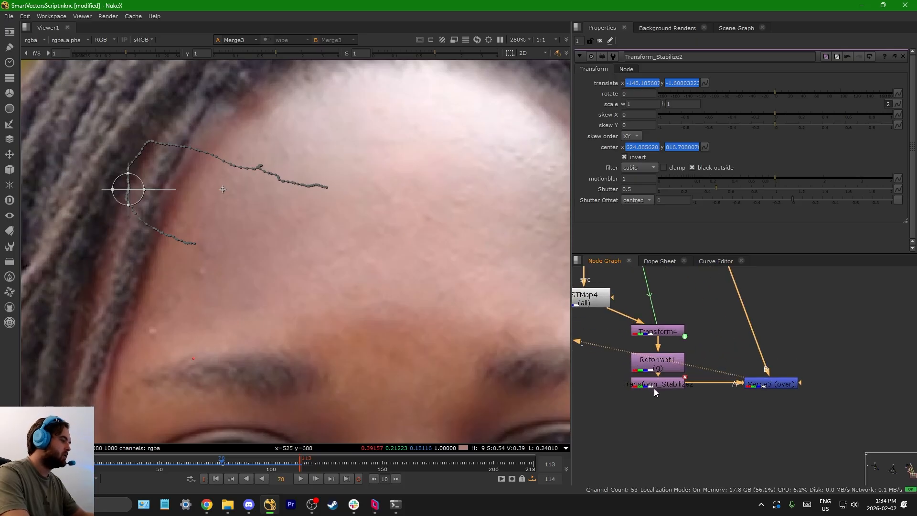
scroll(659, 394, "down", 5)
middle_click_drag(654, 344, 696, 307)
scroll(696, 315, "up", 4)
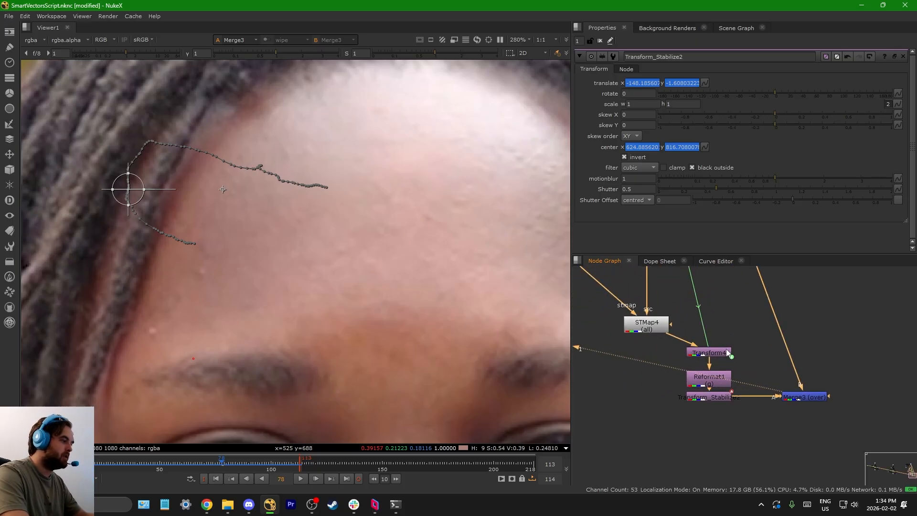
left_click_drag(728, 352, 728, 363)
left_click_drag(672, 448, 727, 369)
left_click_drag(724, 375, 682, 390)
Step: Go to the first VectorDistort setup in the script and view Merge1's output
scroll(774, 376, "down", 8)
scroll(641, 363, "up", 3)
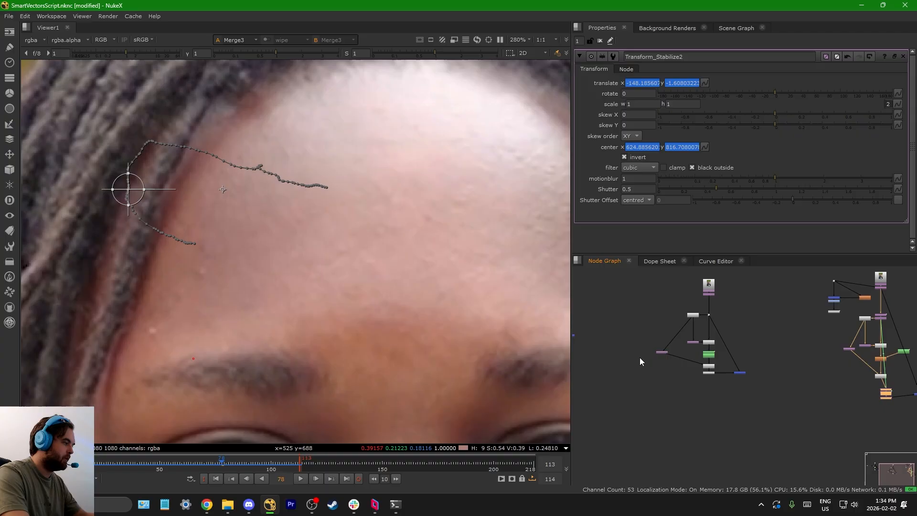
middle_click_drag(642, 362, 768, 389)
scroll(689, 356, "up", 6)
left_click_drag(672, 419, 760, 362)
key("1")
scroll(611, 373, "up", 4)
middle_click_drag(620, 373, 670, 370)
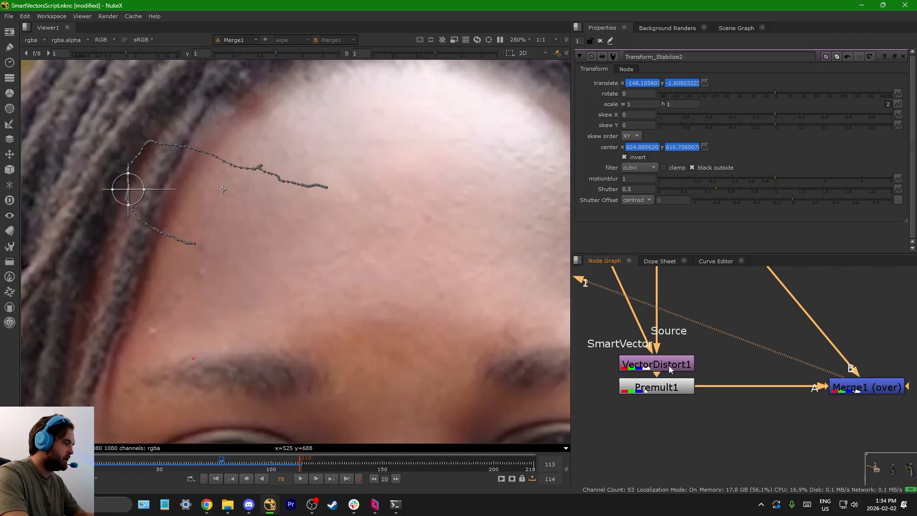
Step: View Premult1's output to isolate the distorted patch
left_click(671, 370)
left_click(669, 386)
scroll(667, 378, "down", 1)
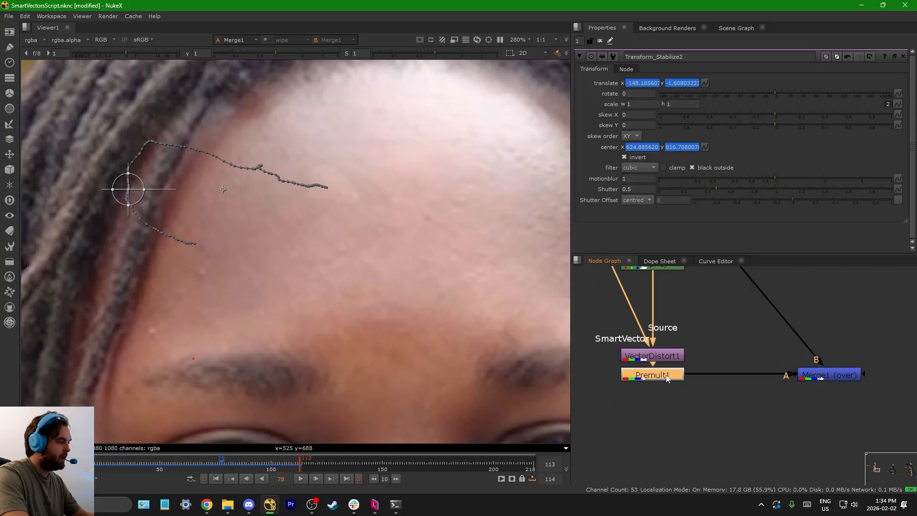
key("1")
scroll(368, 248, "down", 3)
Step: Add a VectorGenerator node below Premult1, followed by a VectorBlur node
left_click(644, 402)
key("Tab")
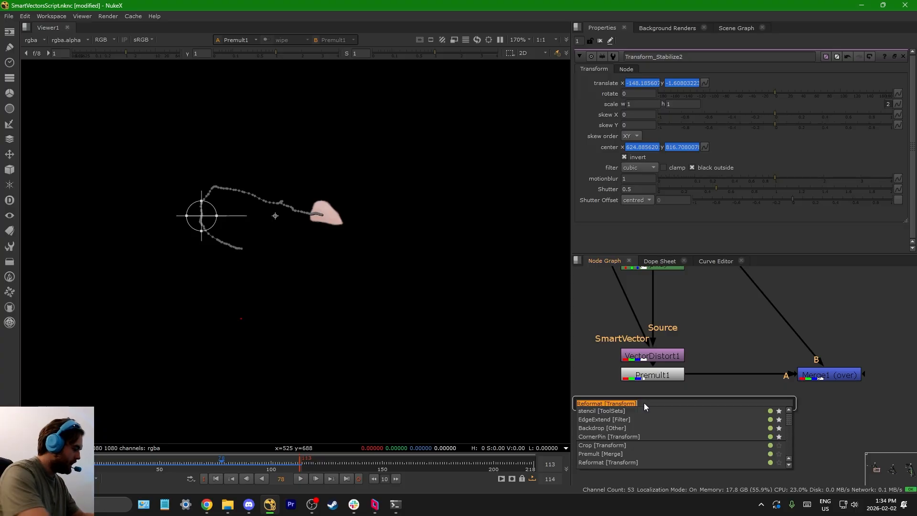
type("vect")
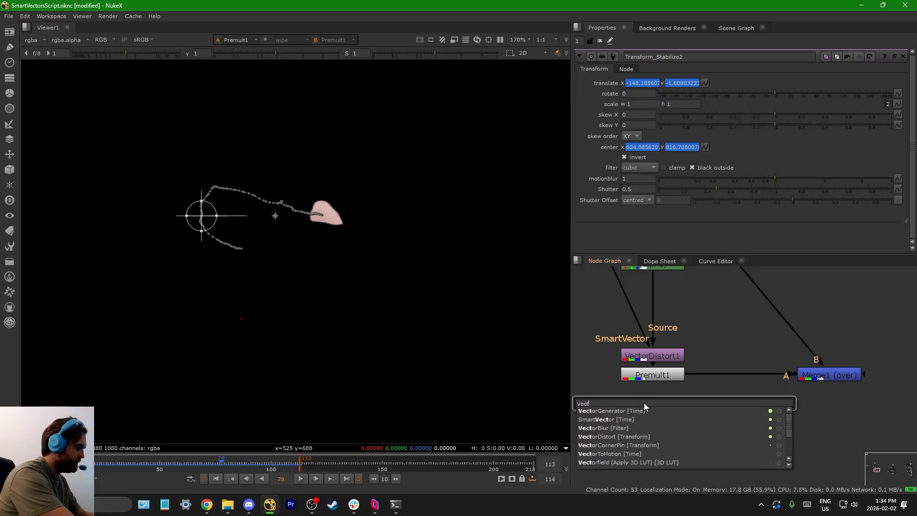
key("Return")
key("Tab")
type("vec")
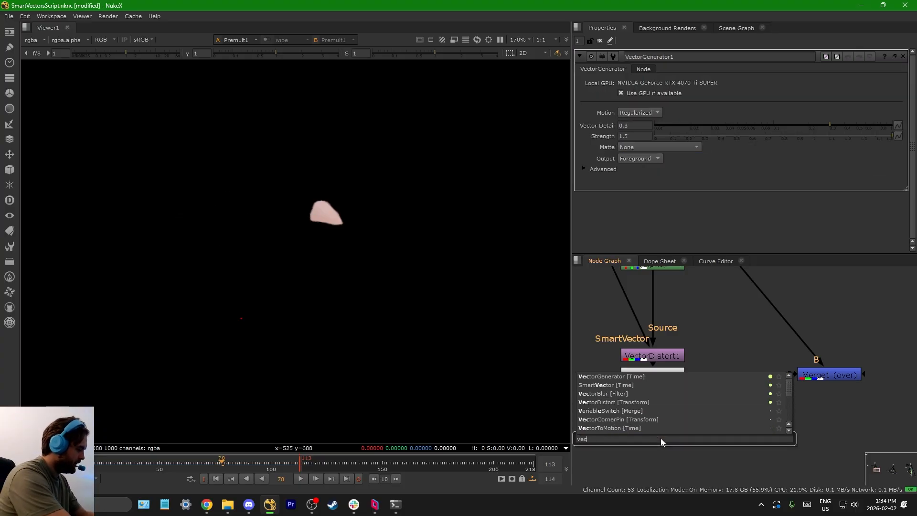
type("torb")
key("Return")
Step: Add a MotionBlur node beside VectorBlur1, below Merge1
scroll(661, 438, "down", 3)
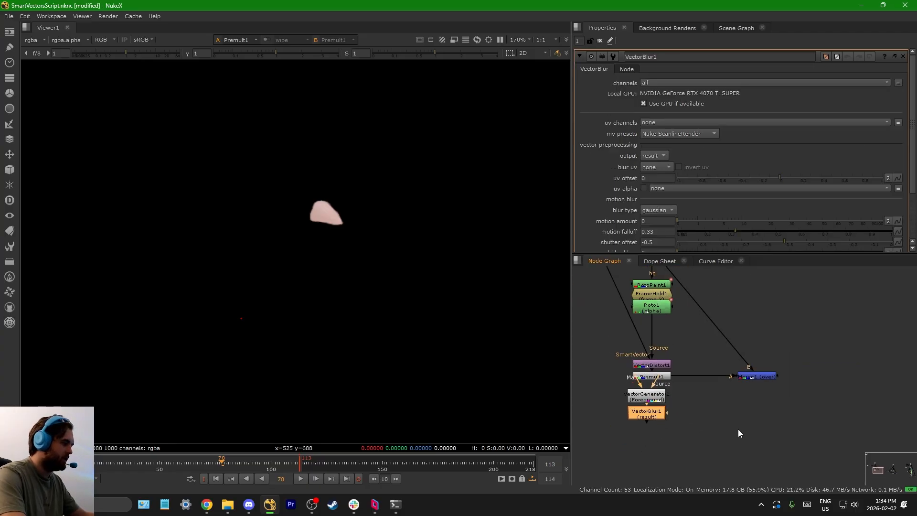
scroll(738, 430, "up", 1)
key("Tab")
type("motion")
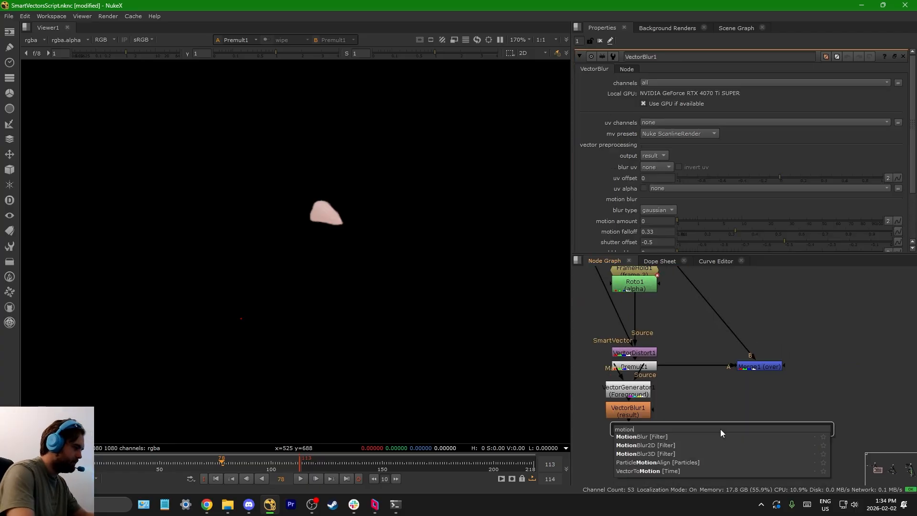
left_click(645, 437)
scroll(699, 423, "up", 1)
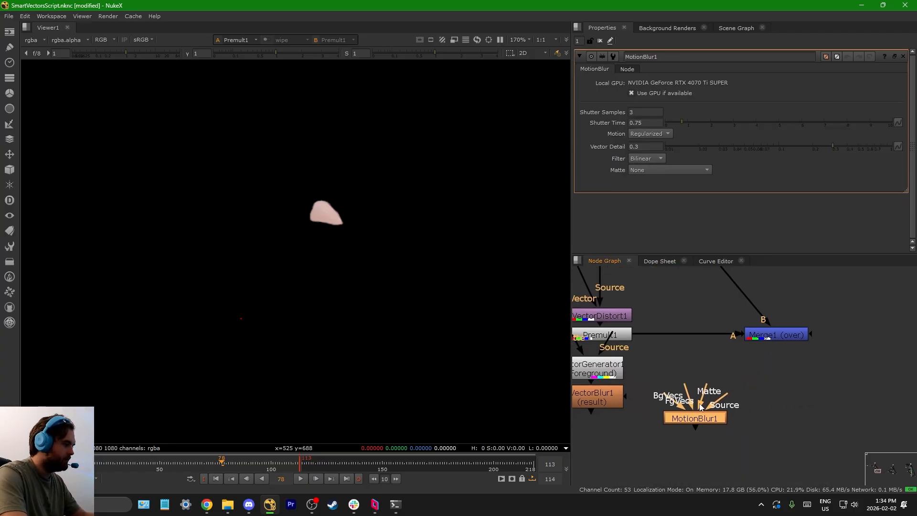
Step: Delete the VectorGenerator1, VectorBlur1 and MotionBlur1 nodes from around Premult1
scroll(721, 421, "up", 2)
scroll(721, 419, "down", 4)
scroll(662, 361, "up", 5)
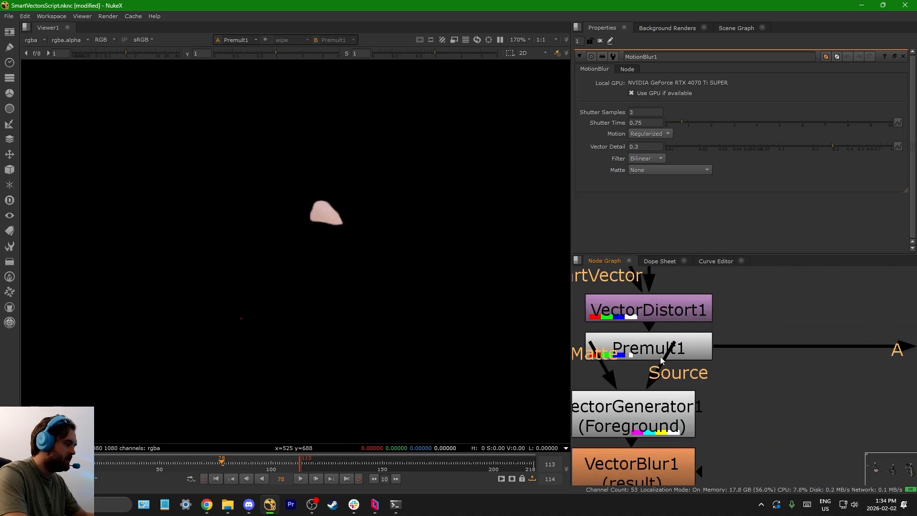
scroll(660, 357, "down", 5)
middle_click_drag(660, 358, 712, 422)
scroll(710, 420, "down", 1)
scroll(648, 286, "down", 1)
middle_click_drag(648, 277, 649, 311)
middle_click_drag(716, 470, 676, 368)
scroll(676, 368, "up", 3)
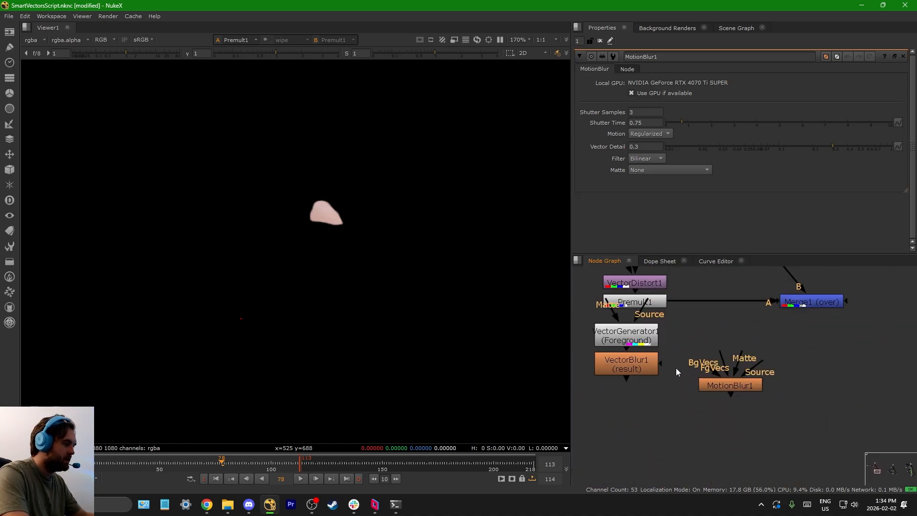
scroll(676, 367, "down", 2)
left_click_drag(627, 406, 793, 335)
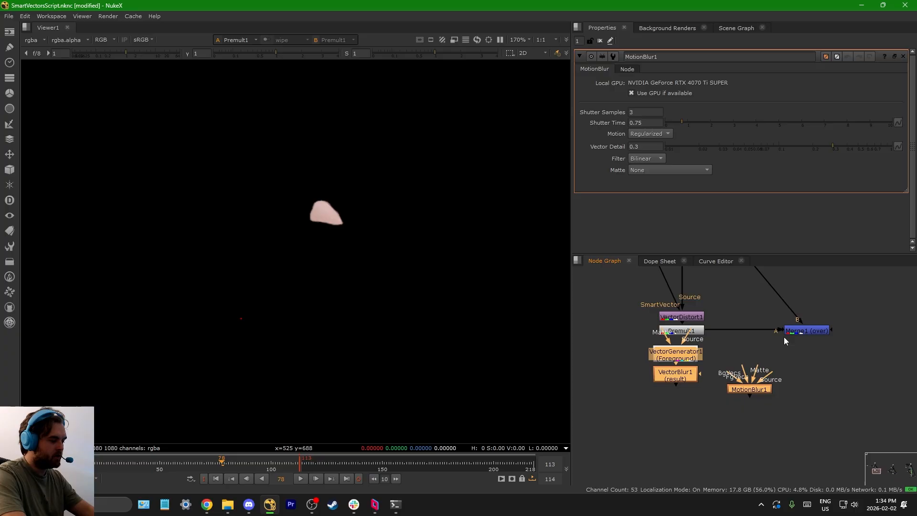
key("Delete")
Step: Survey the first and second VectorDistort setups in the node graph
scroll(710, 418, "down", 3)
scroll(683, 370, "up", 3)
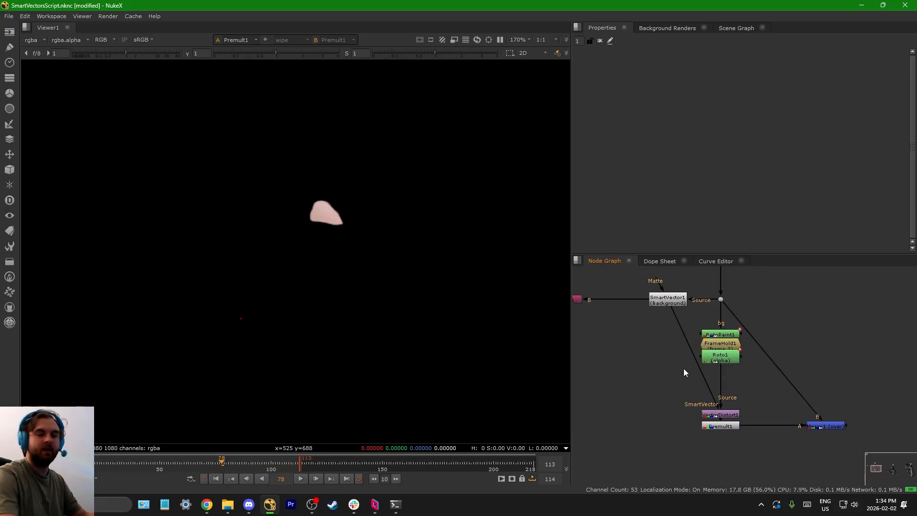
scroll(697, 341, "down", 2)
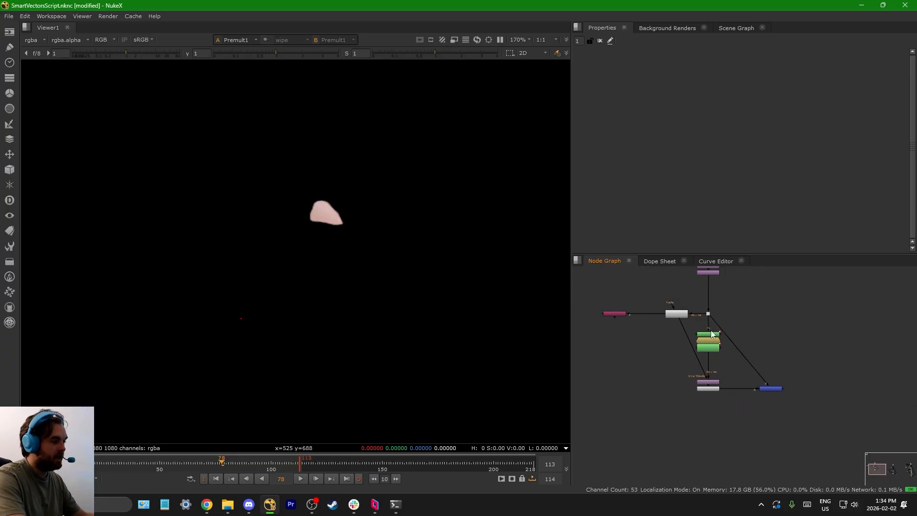
scroll(711, 331, "up", 4)
left_click(707, 380)
left_click(701, 334)
scroll(692, 332, "down", 5)
middle_click_drag(690, 331, 556, 307)
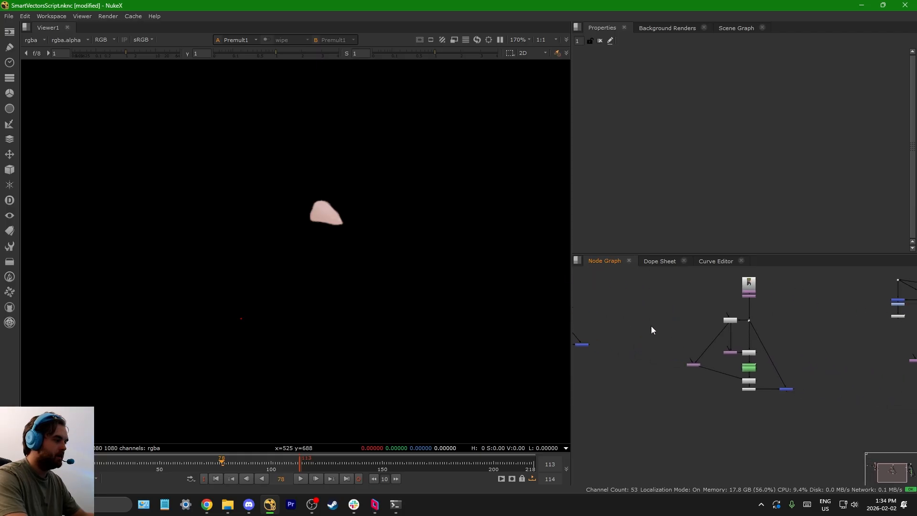
scroll(749, 357, "up", 5)
left_click(710, 404)
scroll(710, 404, "down", 6)
middle_click_drag(860, 423, 607, 377)
Step: In the third setup, view the output of Transform_Stabilize2 and of Merge3
scroll(712, 375, "up", 6)
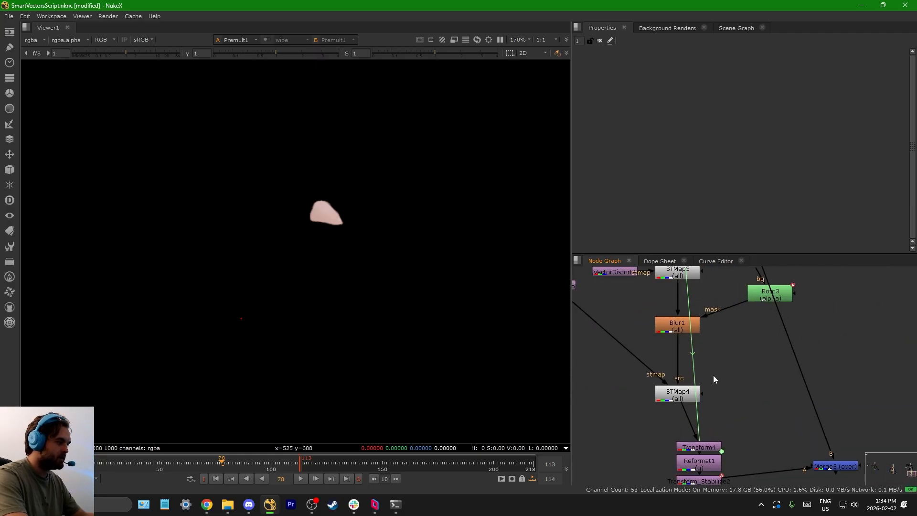
middle_click_drag(713, 470, 715, 382)
scroll(715, 417, "up", 2)
left_click(694, 383)
key("1")
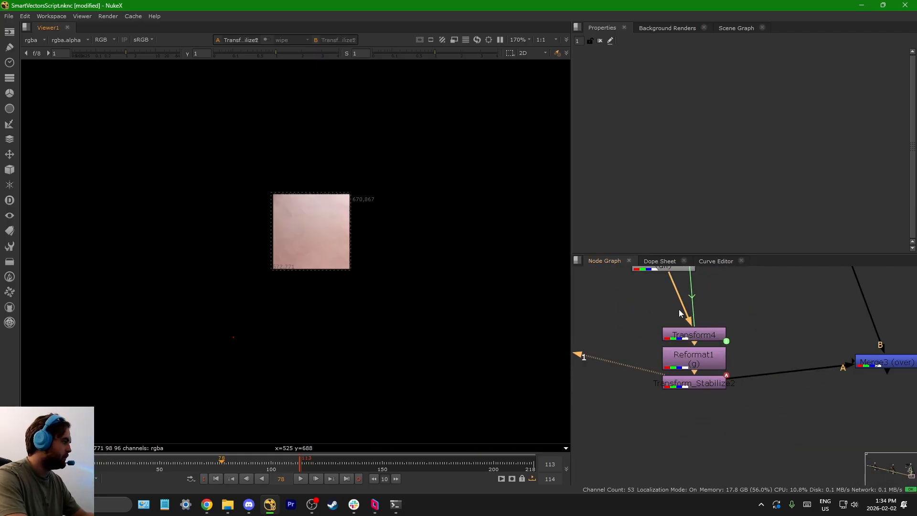
middle_click_drag(876, 366, 731, 388)
left_click(731, 387)
key("1")
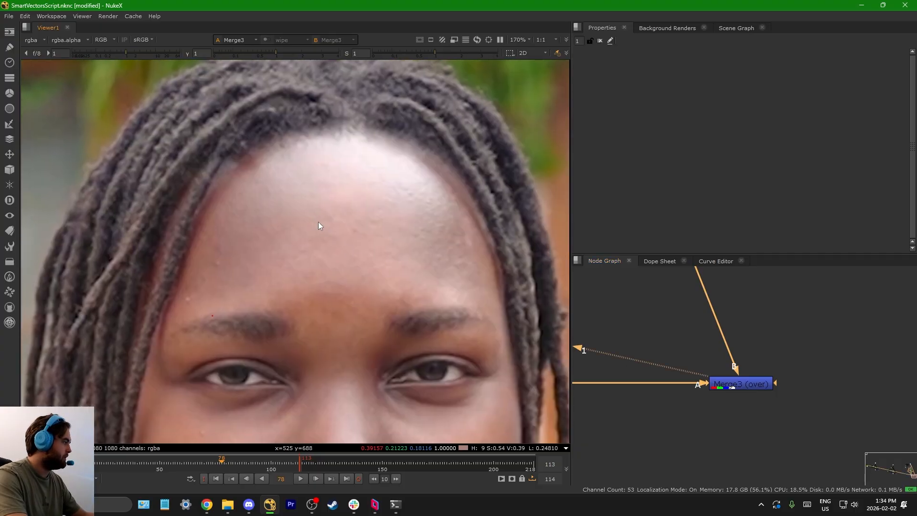
Step: Tidy the third setup by placing Roto3 level with Blur1 and routing VectorDistort5 into STMap4 through an elbow Dot
scroll(681, 331, "down", 8)
middle_click_drag(683, 310, 704, 348)
scroll(704, 349, "up", 5)
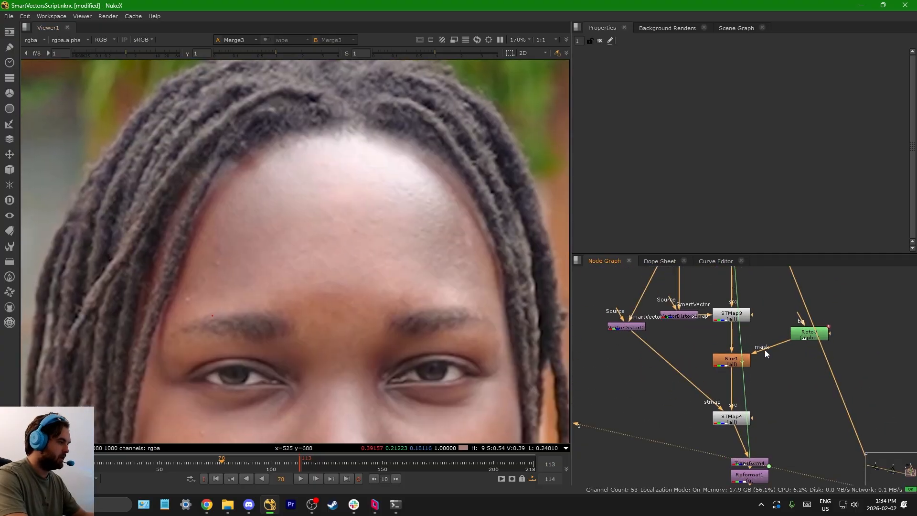
left_click_drag(797, 336, 770, 365)
scroll(703, 372, "down", 2)
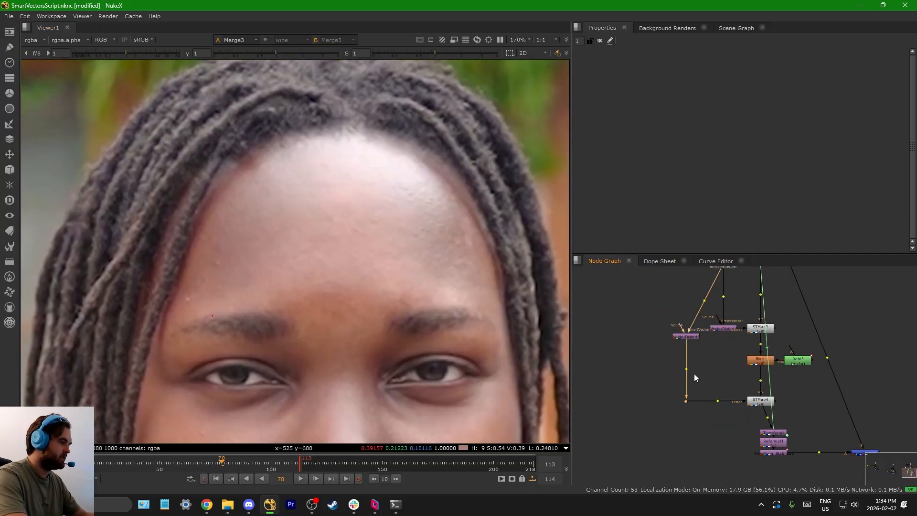
left_click(695, 377)
middle_click_drag(705, 360, 669, 392)
Step: Open the VectorDistort5 properties to examine its st-map output settings, and return to the first setup
scroll(655, 387, "up", 3)
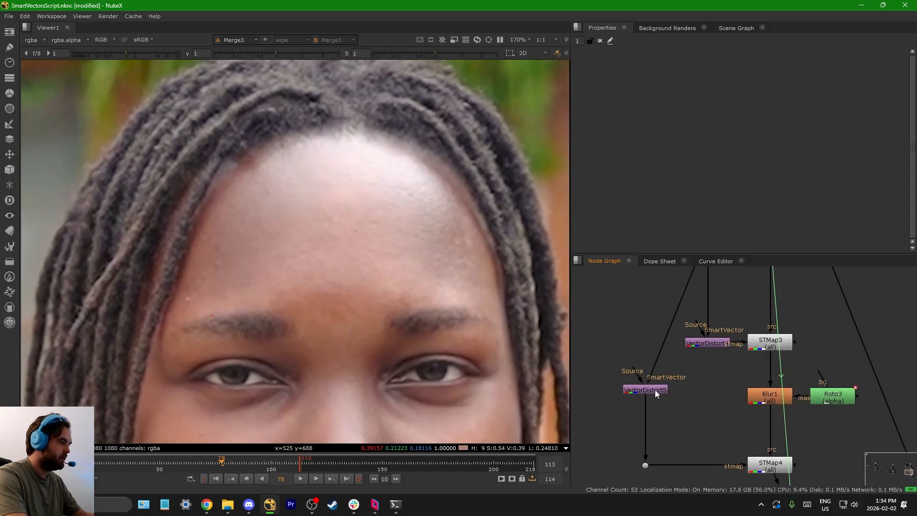
double_click(654, 390)
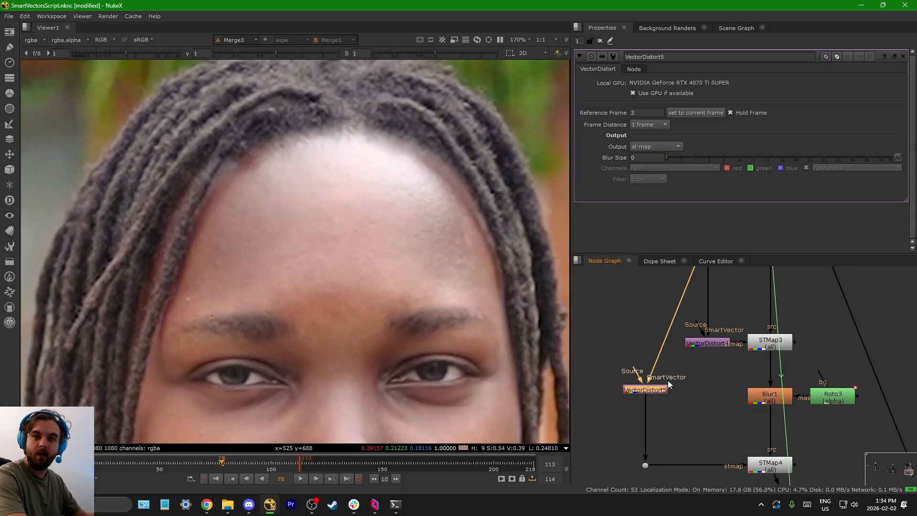
scroll(682, 382, "down", 5)
mouse_move(724, 395)
middle_mouse_down()
mouse_move(813, 385)
mouse_move(603, 380)
middle_mouse_up()
middle_click_drag(761, 385, 912, 403)
middle_click_drag(625, 378, 704, 384)
scroll(695, 385, "up", 4)
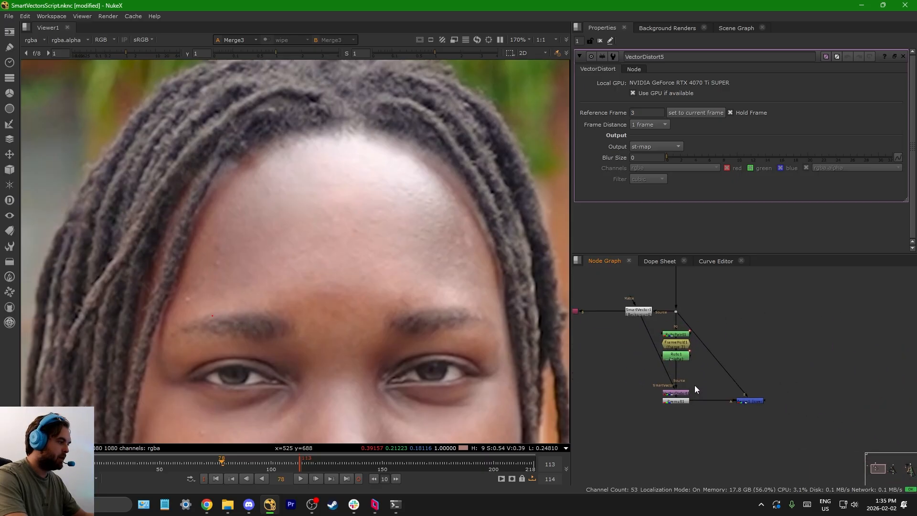
Step: Compare how the SmartVector, FrameHold and VectorDistort nodes are connected in the first and second setups
scroll(695, 385, "up", 3)
left_click(649, 319)
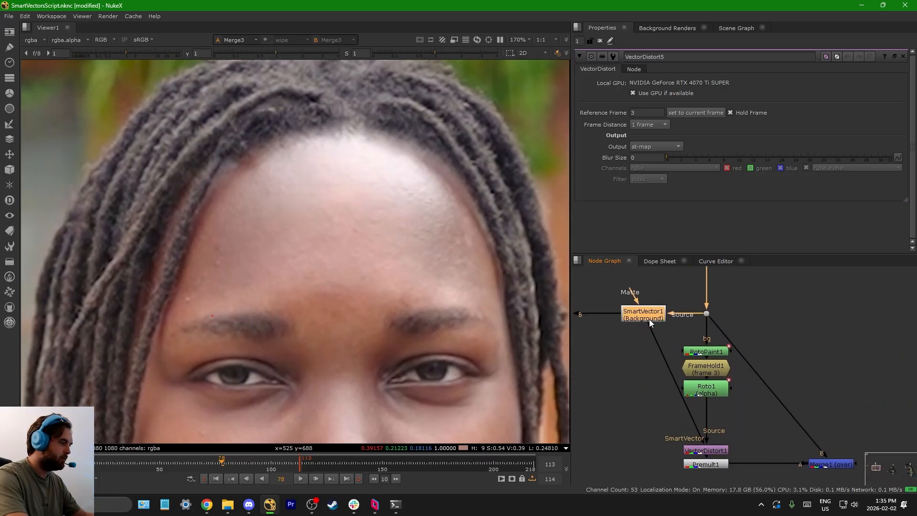
left_click(707, 367)
scroll(724, 297, "down", 5)
scroll(735, 378, "up", 6)
left_click(650, 331)
scroll(649, 333, "down", 7)
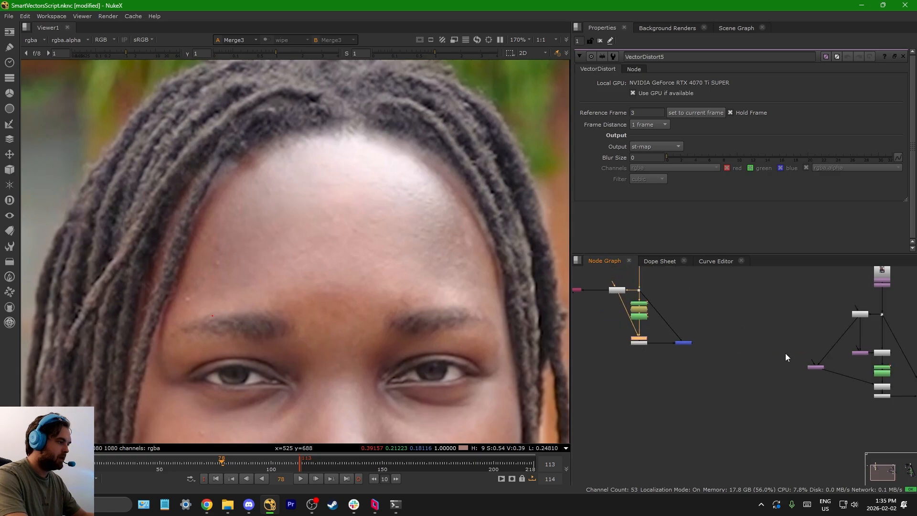
scroll(786, 357, "up", 6)
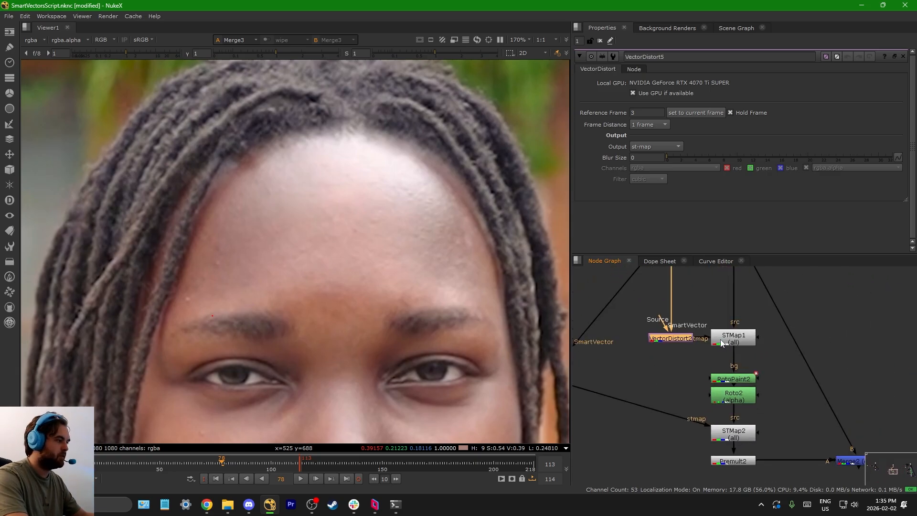
scroll(721, 339, "down", 5)
scroll(710, 351, "up", 4)
left_click_drag(599, 367, 609, 382)
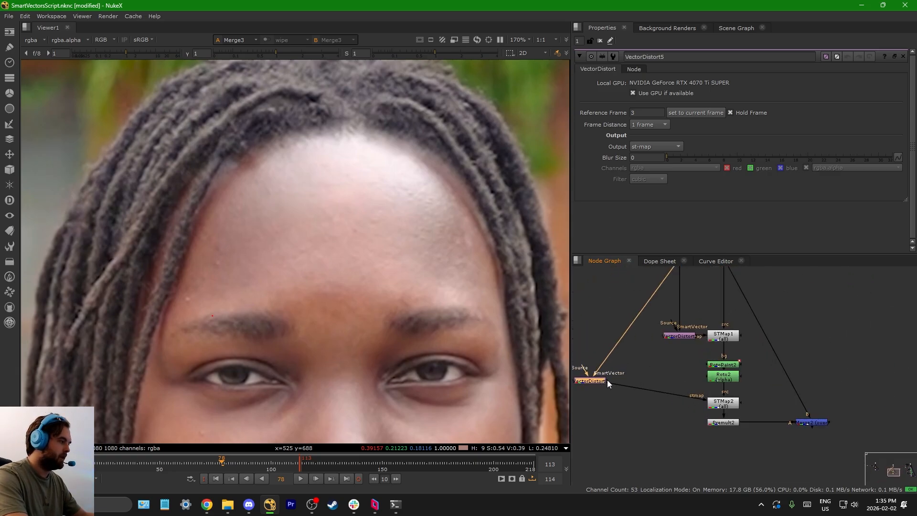
Step: Move SmartVector1 closer to Shuffle1 and branch a Dot off its output, connected to the viewer
middle_click_drag(656, 371, 780, 380)
scroll(780, 380, "down", 5)
middle_click_drag(691, 380, 793, 394)
scroll(715, 340, "up", 6)
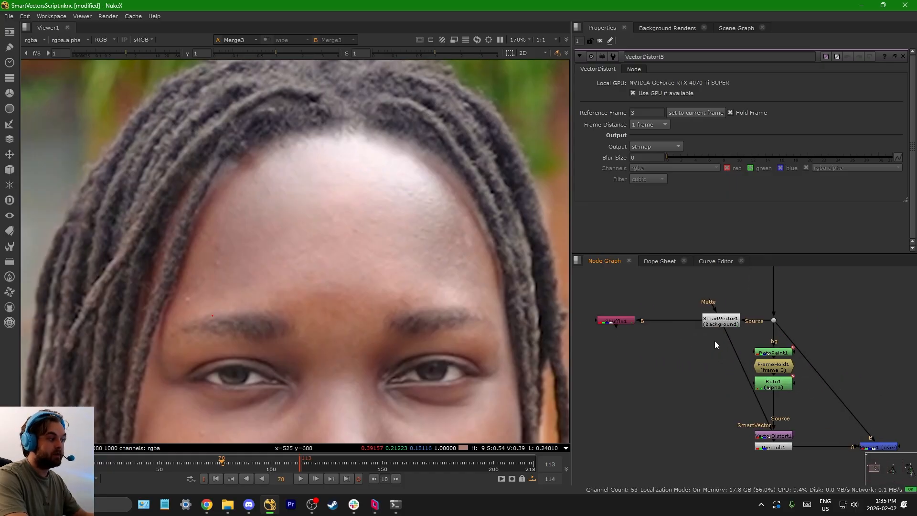
left_click_drag(726, 323, 675, 328)
middle_click_drag(665, 356, 682, 354)
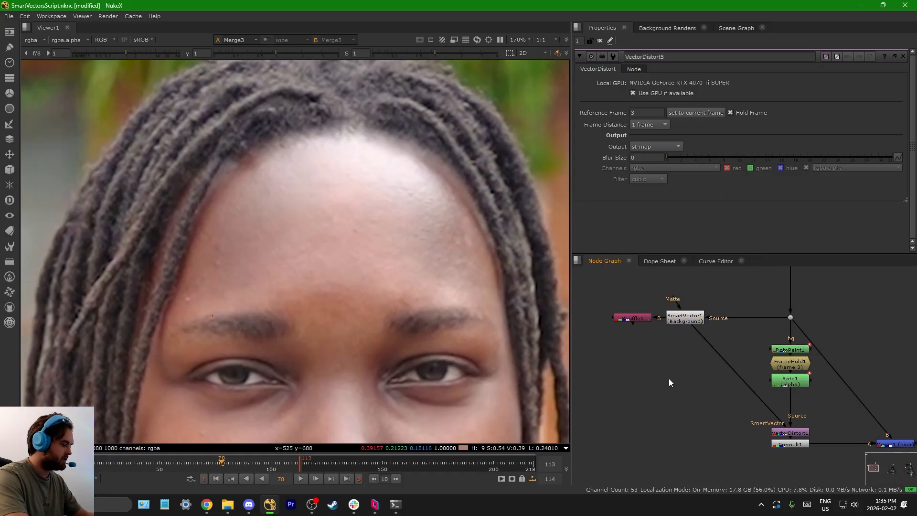
key("period")
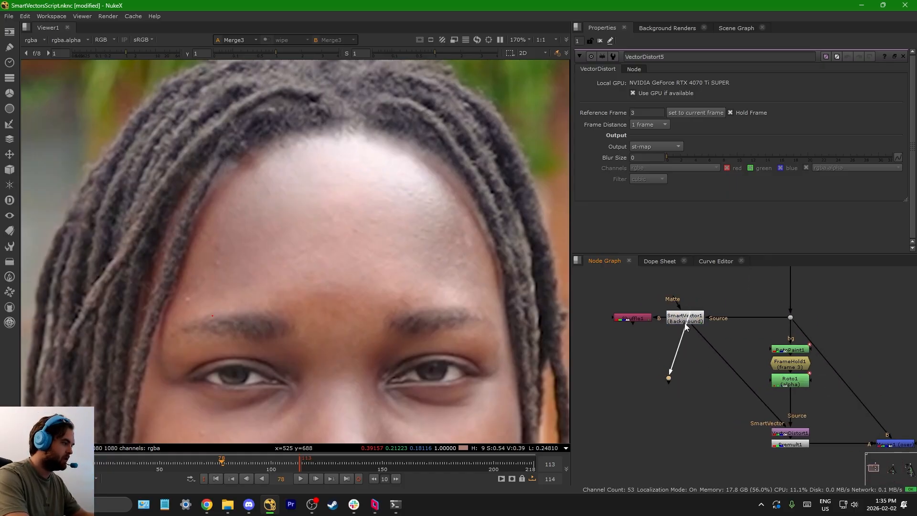
key("1")
Step: Open the Shuffle1 properties and examine the smartvector layers available for its input layer
scroll(689, 316, "up", 6)
double_click(707, 319)
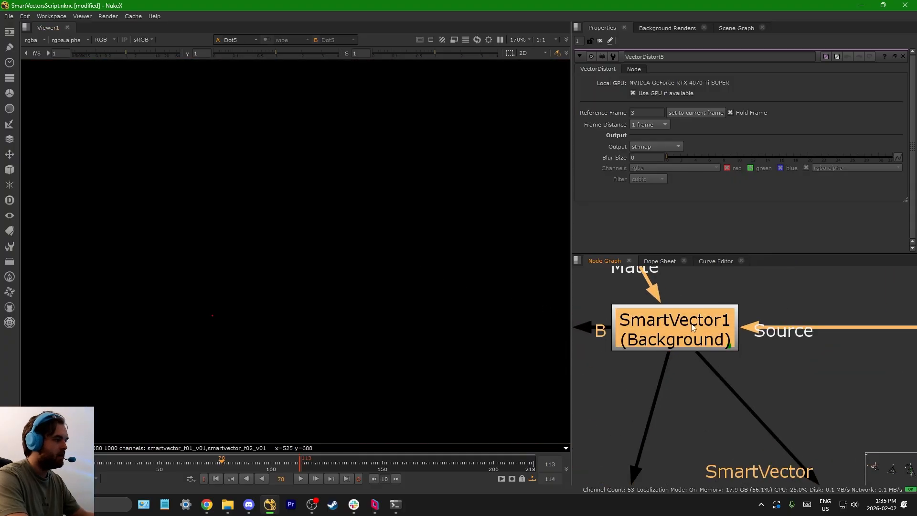
scroll(707, 319, "down", 5)
double_click(637, 318)
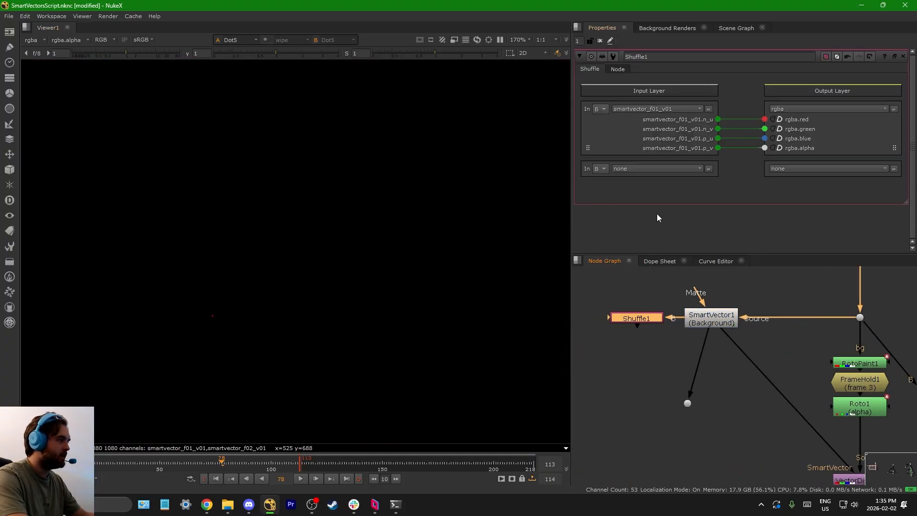
left_click(667, 109)
mouse_move(669, 176)
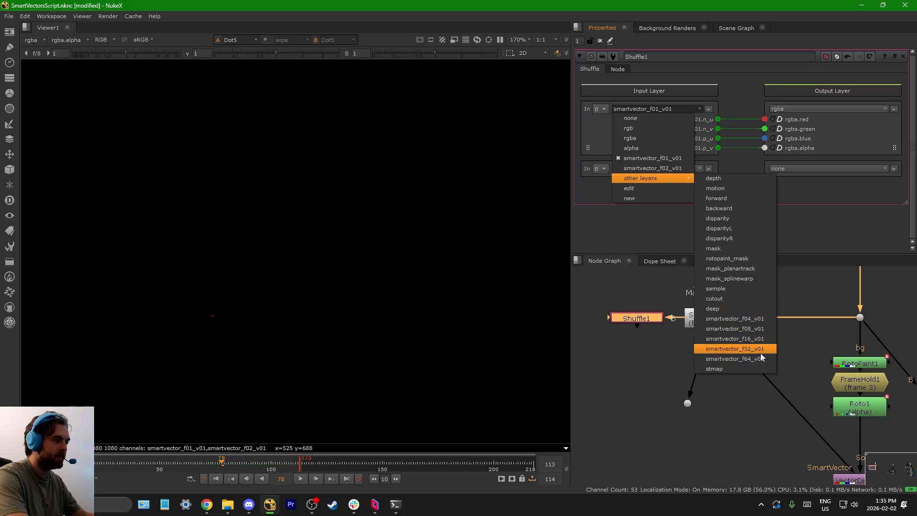
key("Escape")
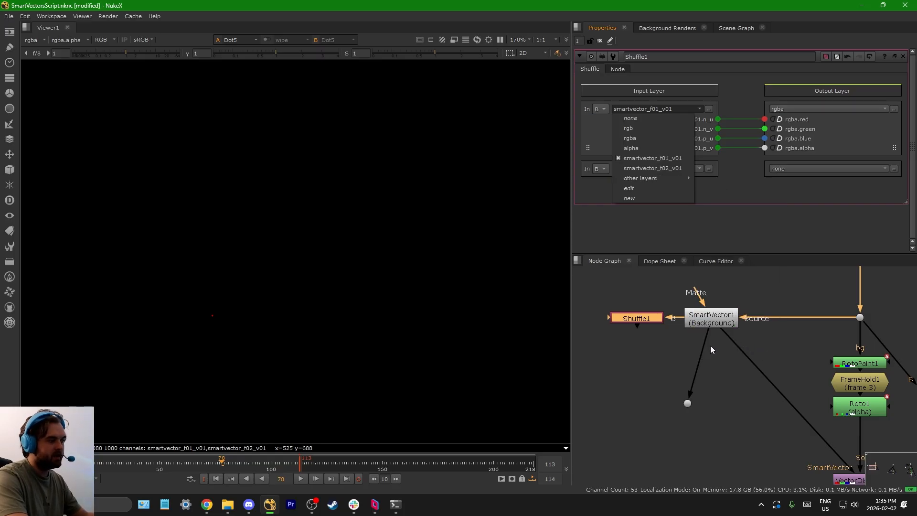
key("Escape")
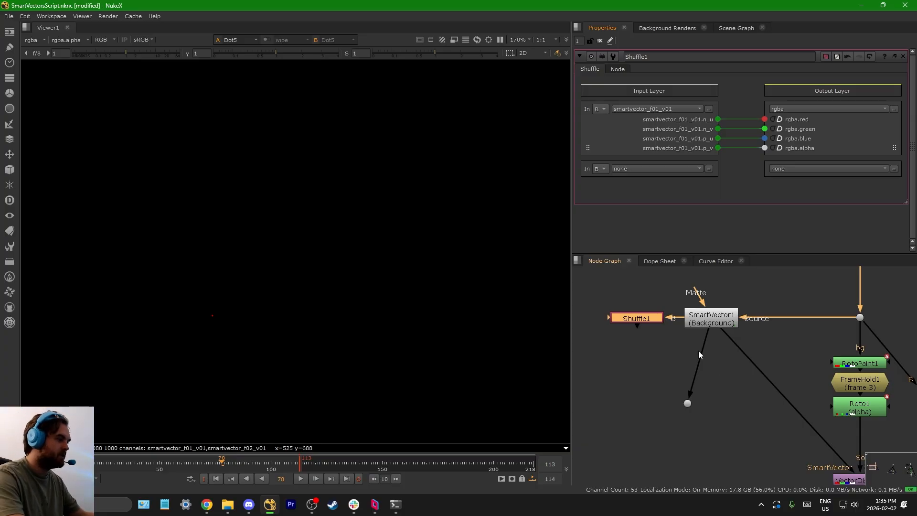
Step: Follow the SmartVector1 connection down to VectorDistort1 and open the VectorDistort1 properties
scroll(693, 367, "down", 4)
scroll(718, 408, "up", 2)
middle_click_drag(719, 409, 689, 379)
scroll(772, 394, "up", 3)
left_click(773, 411)
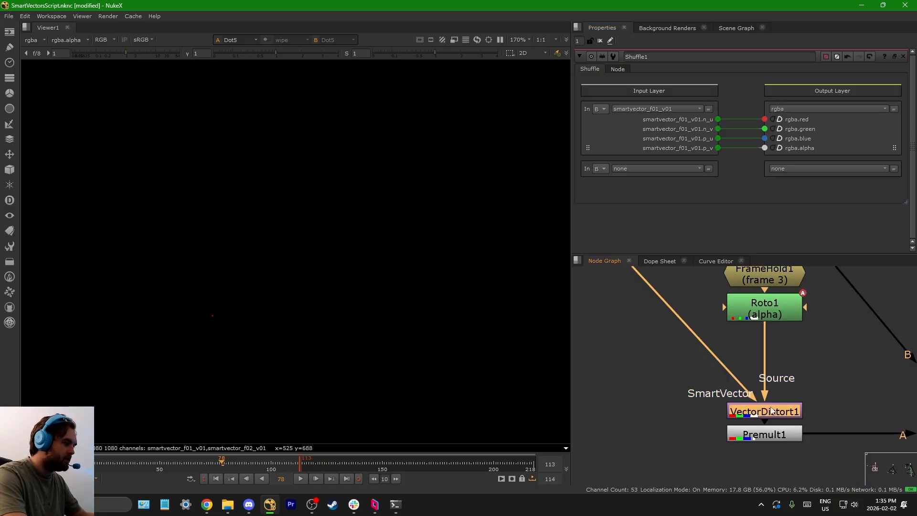
scroll(773, 411, "down", 6)
scroll(724, 360, "up", 8)
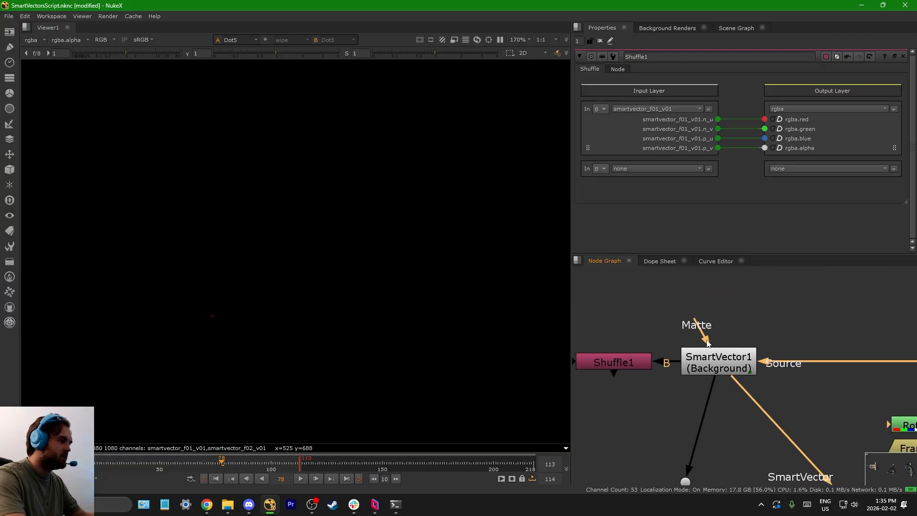
left_click(723, 360)
scroll(683, 328, "down", 4)
middle_click_drag(834, 480, 792, 435)
scroll(794, 438, "up", 6)
double_click(763, 410)
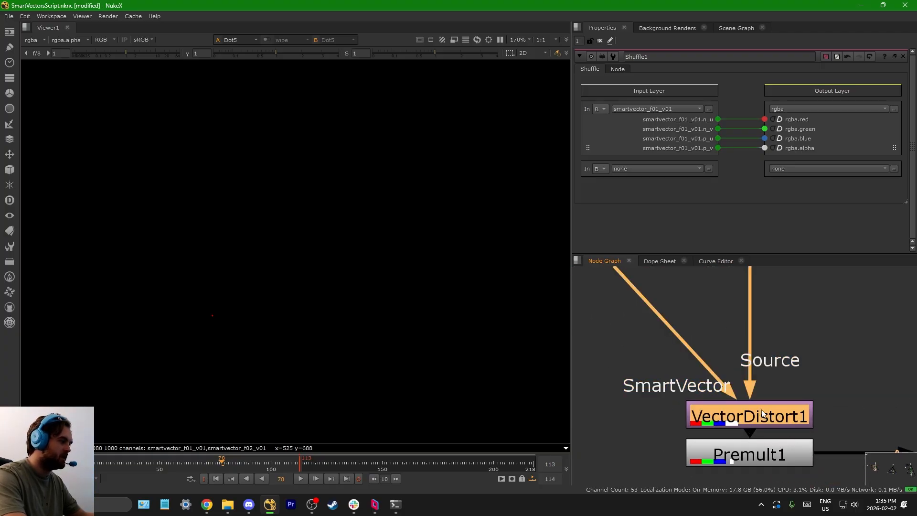
Step: Select the Dot below SmartVector1 to examine its separate vector branch
scroll(688, 390, "down", 6)
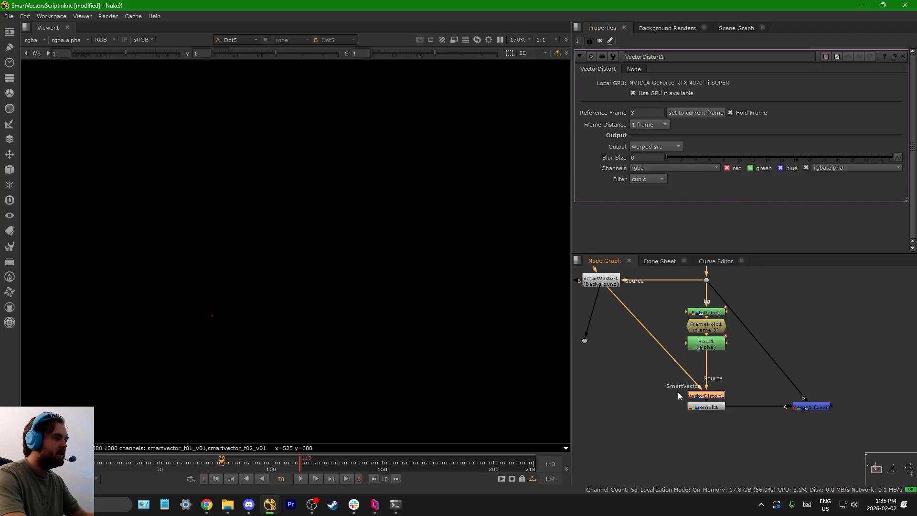
scroll(669, 292, "up", 5)
middle_click_drag(597, 284, 718, 368)
scroll(707, 331, "down", 1)
left_click(683, 424)
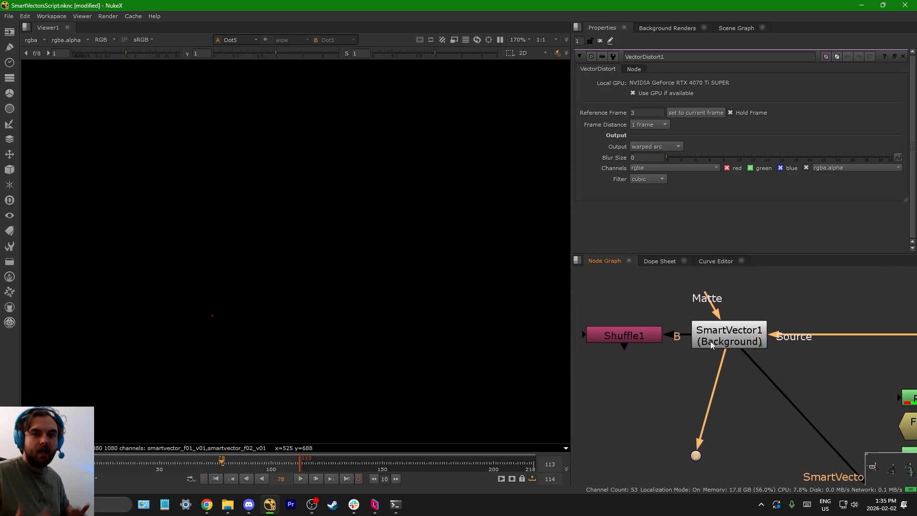
scroll(702, 358, "down", 2)
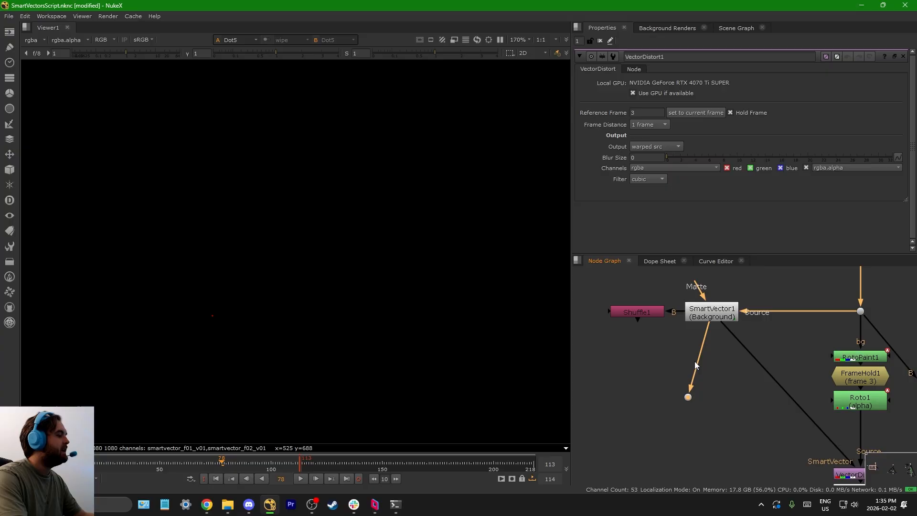
Step: Select Premult1 to trace its incoming connections, and examine the layout of the other setups
scroll(695, 361, "down", 3)
middle_click_drag(775, 417, 736, 387)
scroll(764, 387, "up", 3)
middle_click_drag(760, 416, 729, 380)
scroll(729, 379, "up", 1)
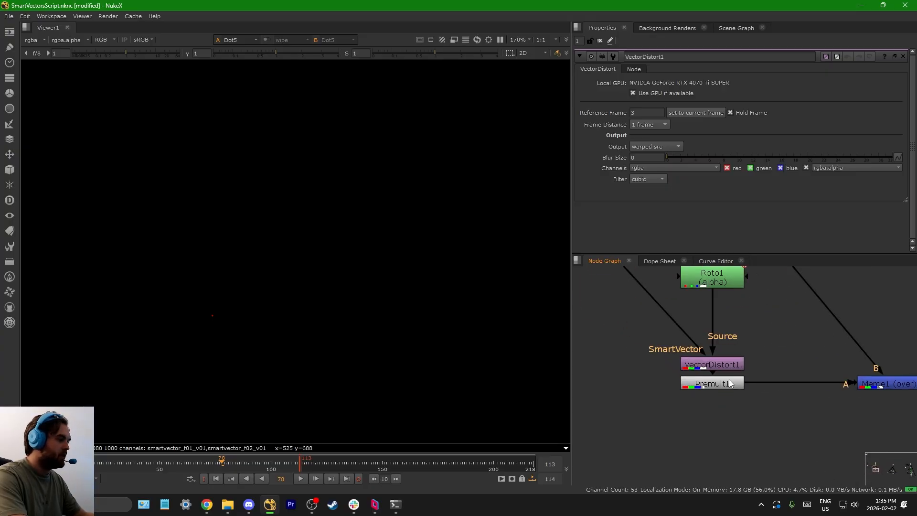
left_click(729, 382)
scroll(725, 390, "down", 3)
scroll(712, 342, "up", 3)
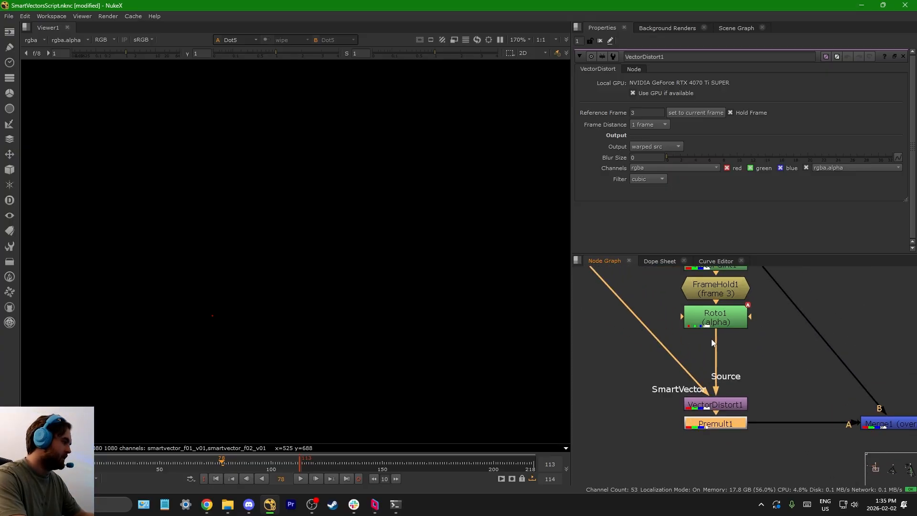
scroll(726, 368, "down", 6)
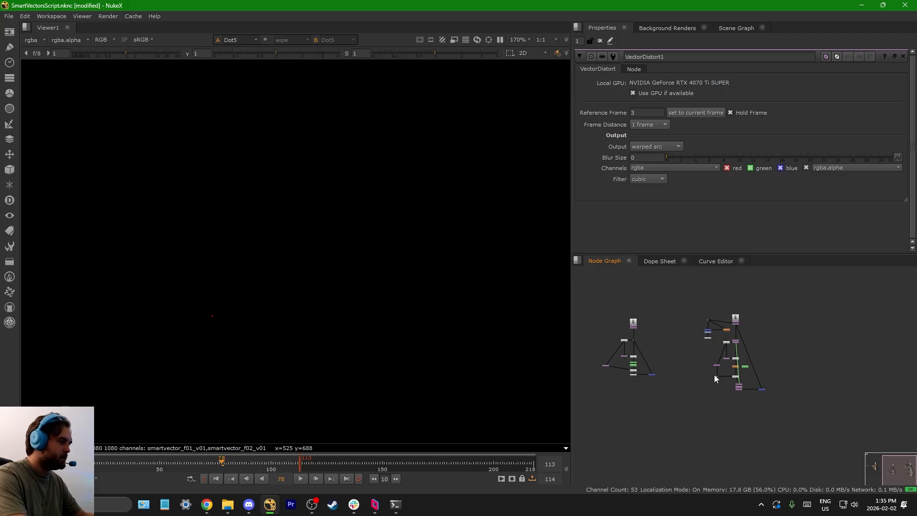
Step: Show the output of VectorDistort5 in the viewer through input 1 and frame it
scroll(721, 372, "up", 6)
middle_click_drag(725, 340, 725, 372)
scroll(669, 367, "up", 1)
left_click_drag(636, 374, 780, 339)
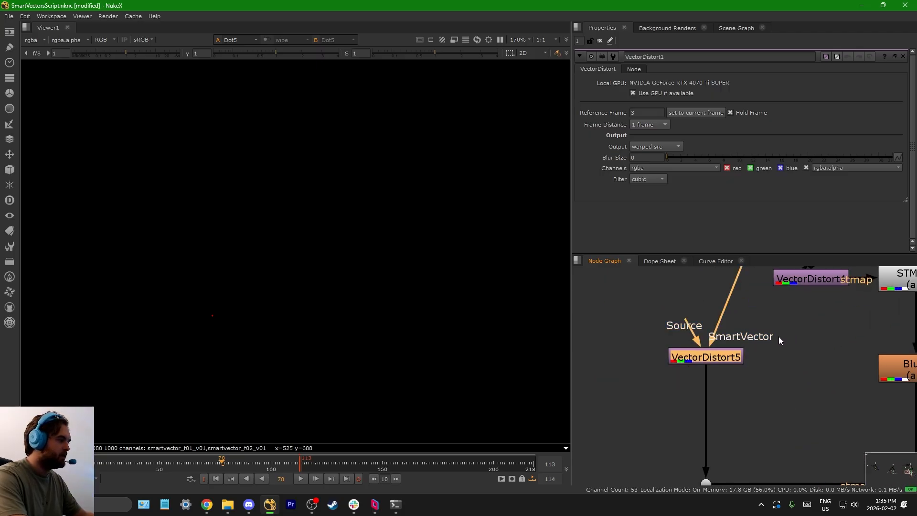
key("1")
key("f")
Step: Show the output of VectorDistort4 through viewer input 2 and examine its ST-map beside the connected STMap3 node
middle_click_drag(752, 319, 739, 358)
left_click(801, 316)
key("2")
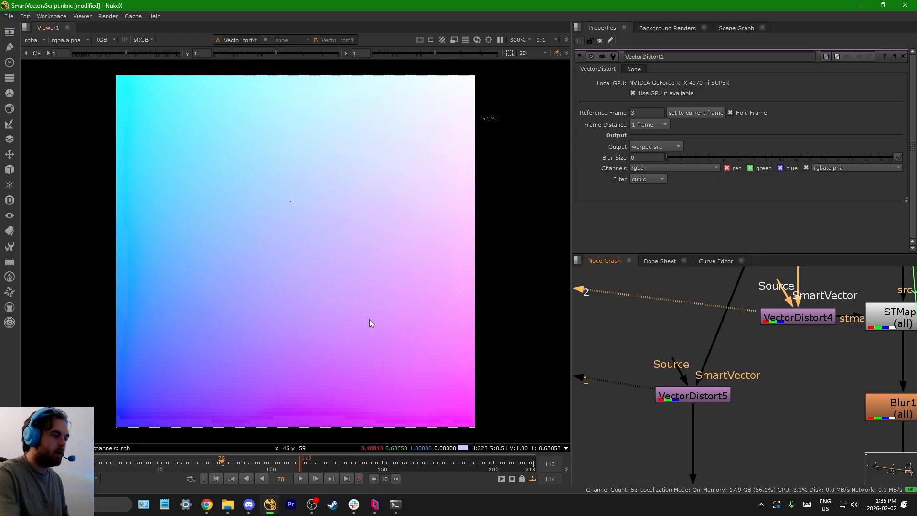
scroll(377, 318, "down", 4)
key("f")
scroll(763, 331, "down", 4)
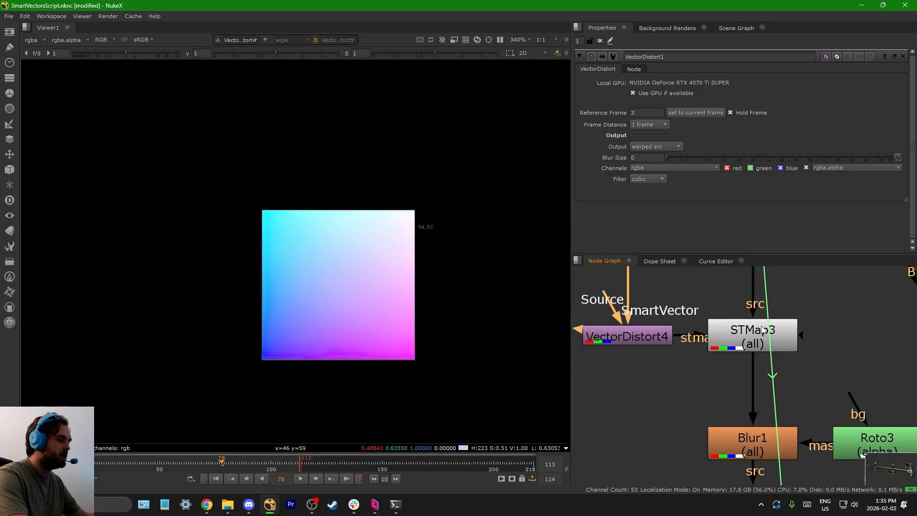
scroll(342, 289, "up", 3)
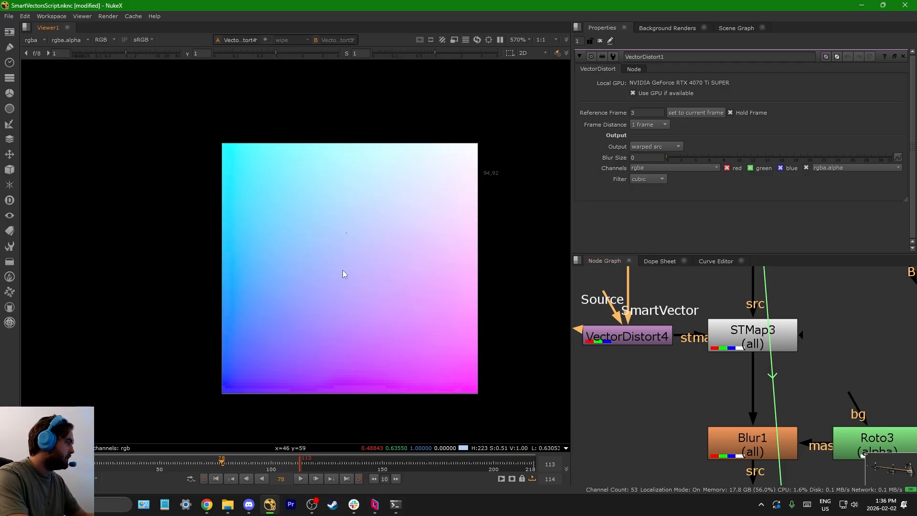
scroll(724, 364, "down", 3)
scroll(758, 360, "up", 6)
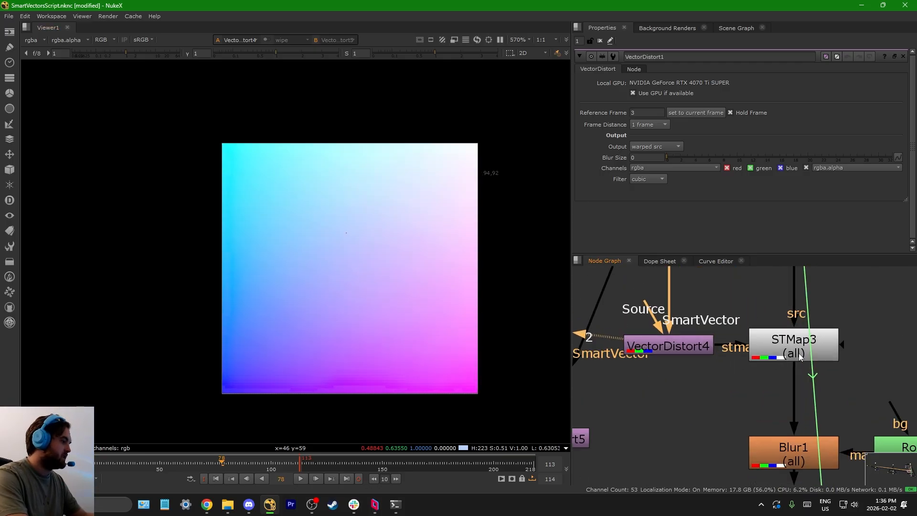
Step: Inspect the STMap3 node and open the VectorDistort4 properties to examine the output type feeding it
scroll(750, 358, "up", 2)
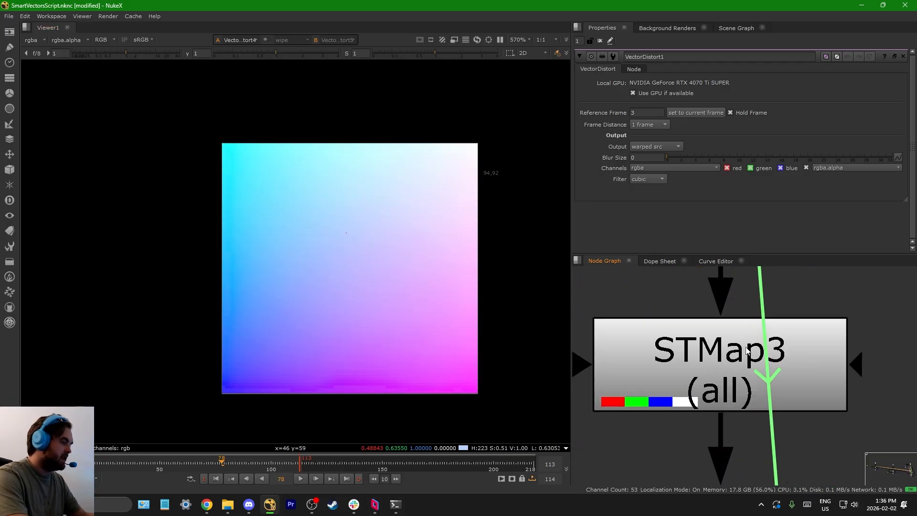
scroll(769, 374, "down", 5)
middle_click_drag(661, 371, 775, 371)
scroll(776, 371, "down", 1)
scroll(776, 371, "up", 5)
double_click(775, 371)
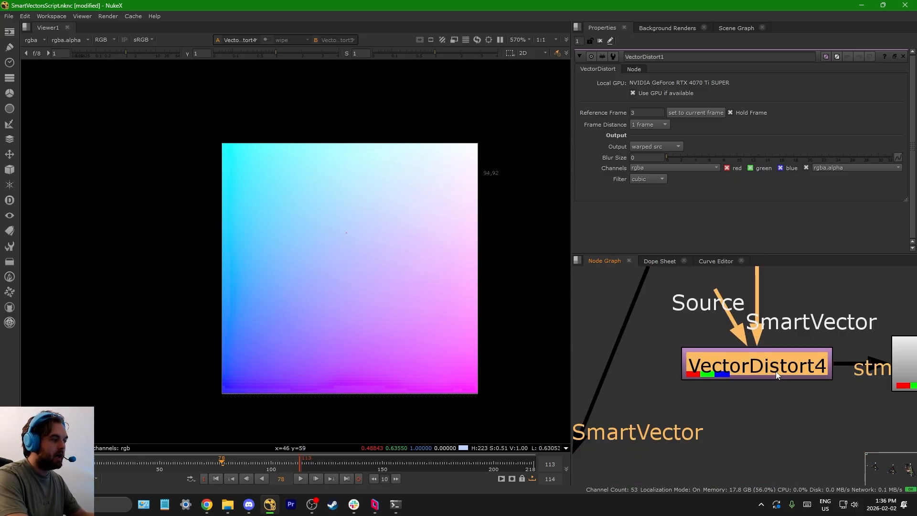
scroll(766, 374, "down", 5)
scroll(838, 366, "up", 7)
scroll(831, 374, "down", 5)
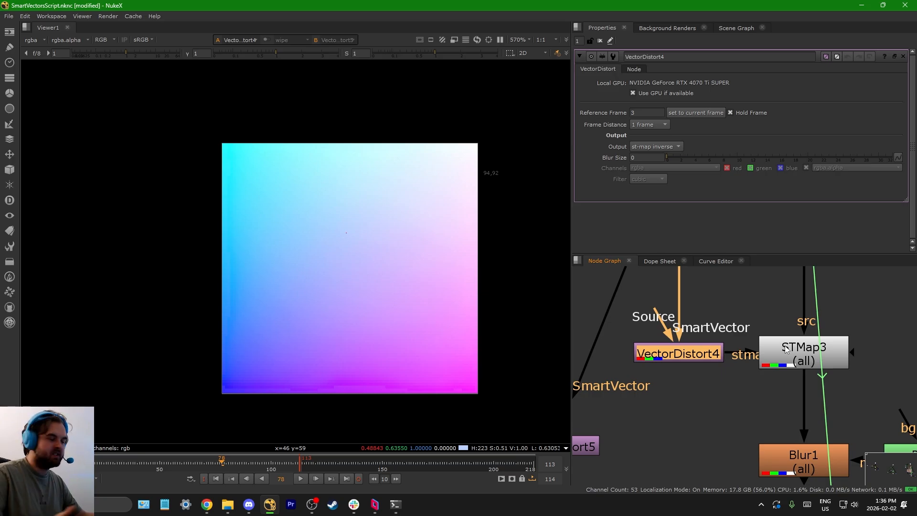
Step: Open the VectorDistort5 properties to examine its reference frame and output type
scroll(785, 349, "down", 5)
middle_click_drag(733, 340, 733, 364)
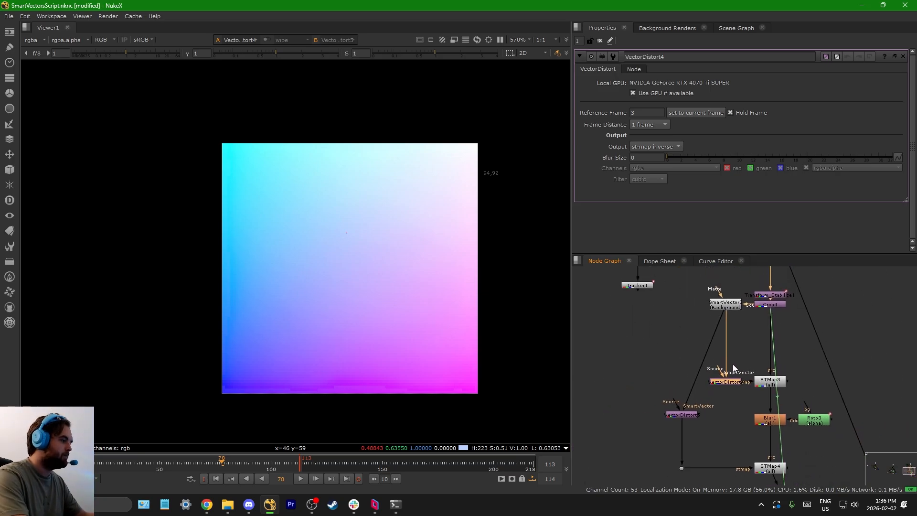
scroll(692, 397, "up", 3)
double_click(686, 402)
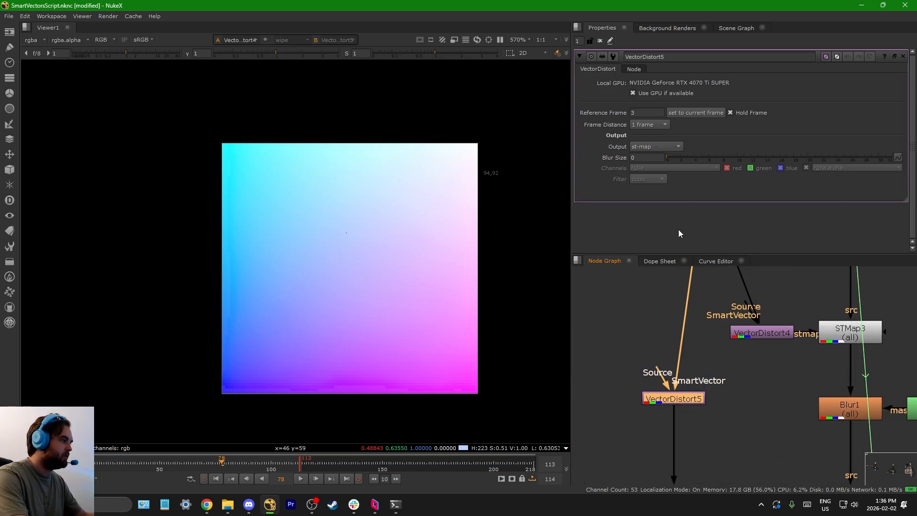
Step: Add a Dot beside VectorDistort5 and connect its input to VectorDistort5
scroll(683, 389, "down", 5)
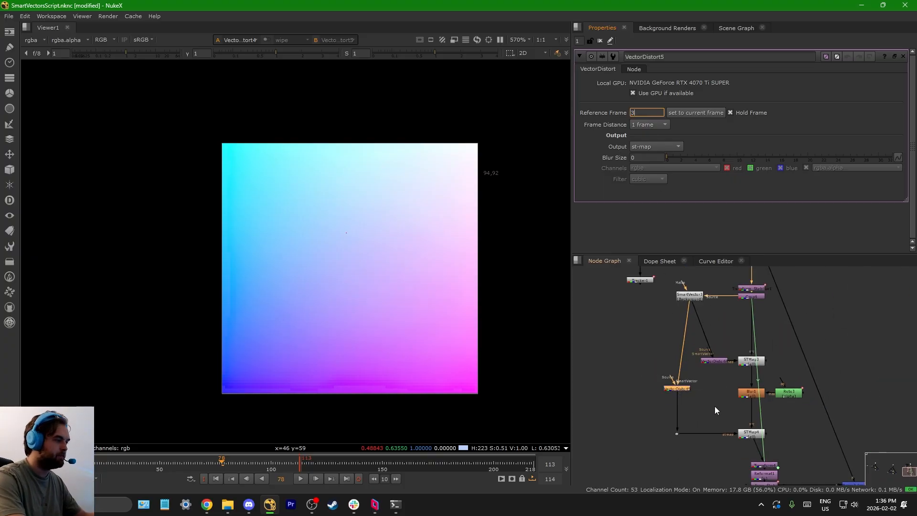
left_click(664, 430)
scroll(661, 432, "up", 2)
key("period")
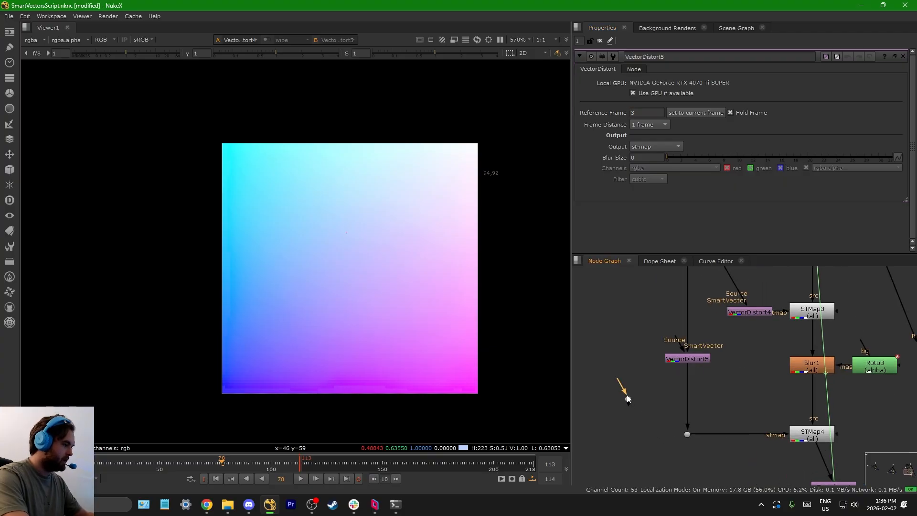
left_click_drag(627, 393, 692, 359)
Step: Add a second Dot connected to VectorDistort4, and move both new Dots farther out from their VectorDistort nodes
left_click(629, 337)
key("period")
left_click_drag(628, 333, 726, 308)
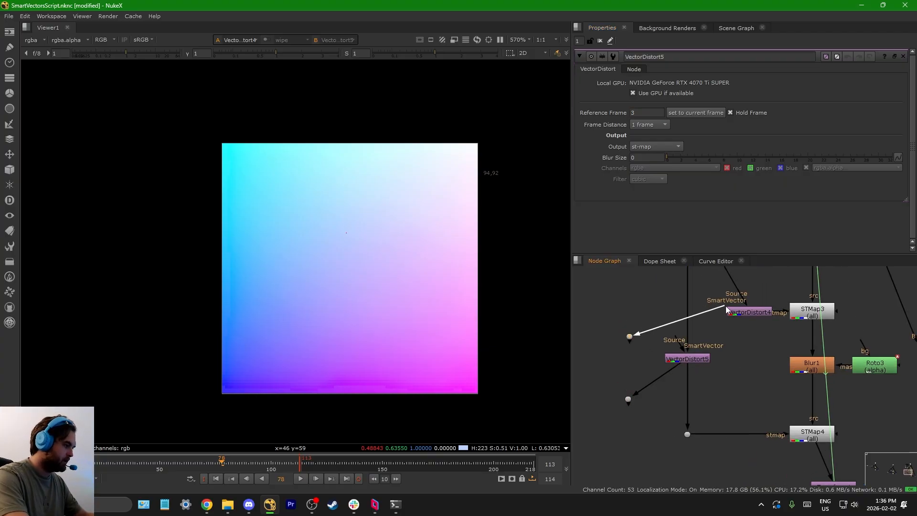
left_click_drag(630, 336, 603, 311)
left_click_drag(628, 401, 606, 386)
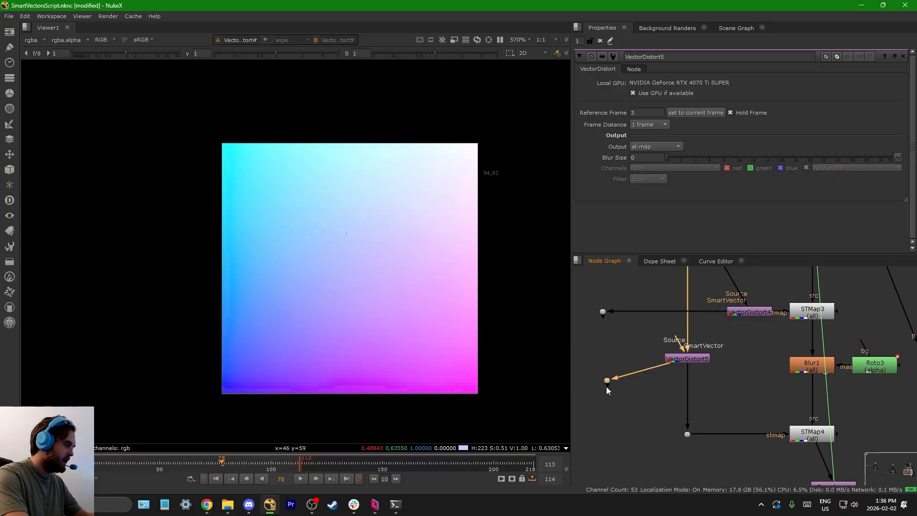
Step: Frame the whole node graph to review the three SmartVector setups side by side
scroll(604, 388, "down", 4)
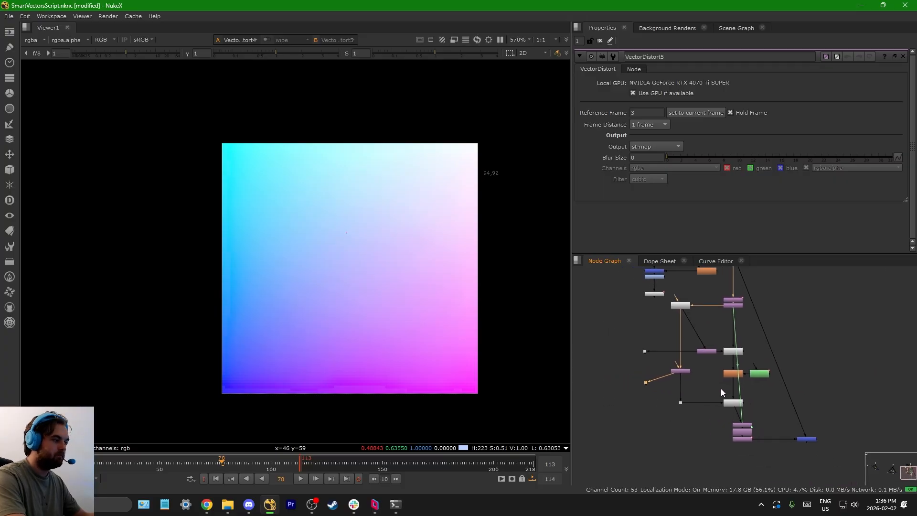
key("f")
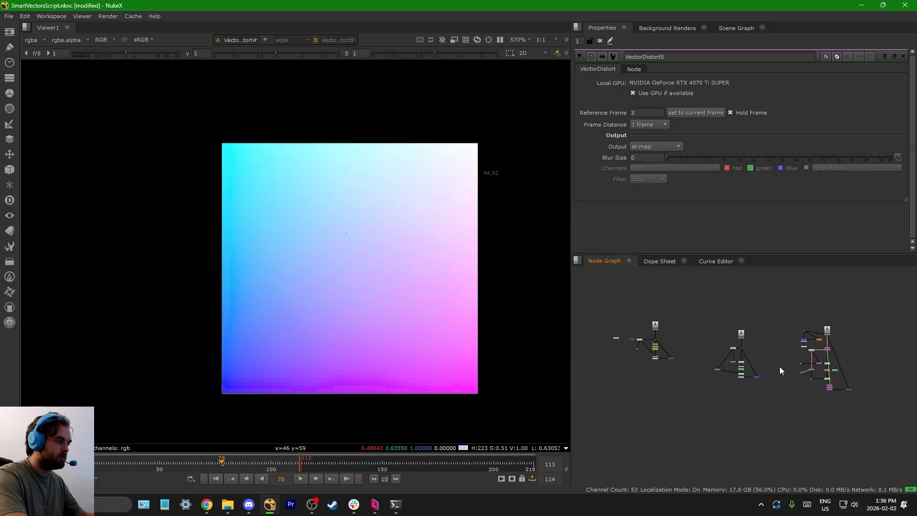
scroll(780, 366, "up", 3)
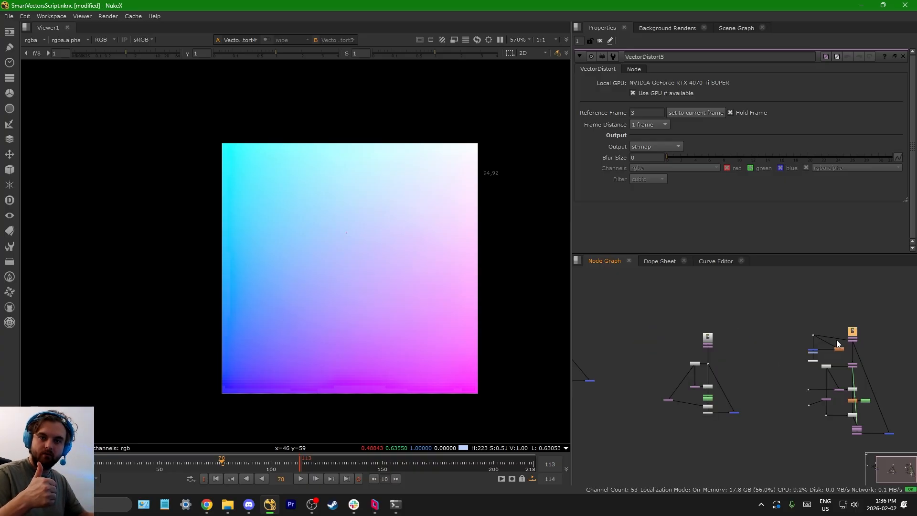